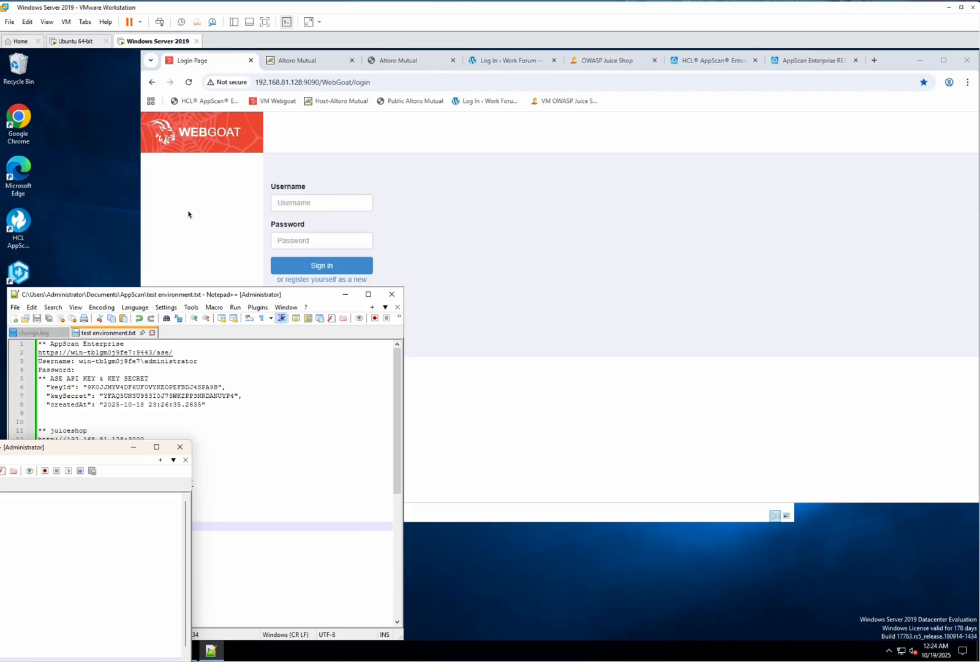
{"action": "left_click", "coordinate": [206, 214]}
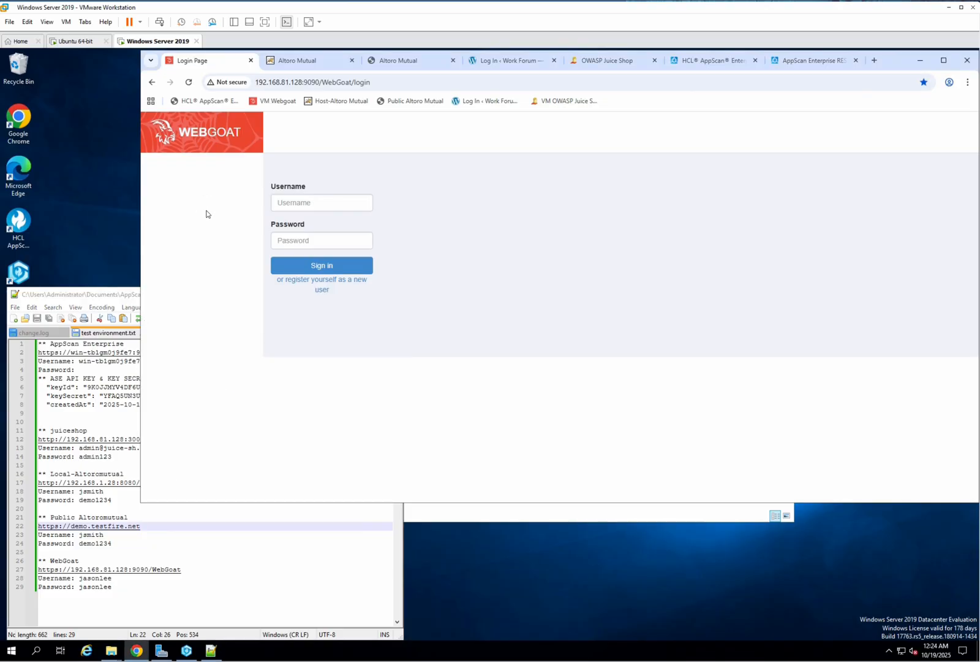
{"action": "left_click", "coordinate": [303, 607]}
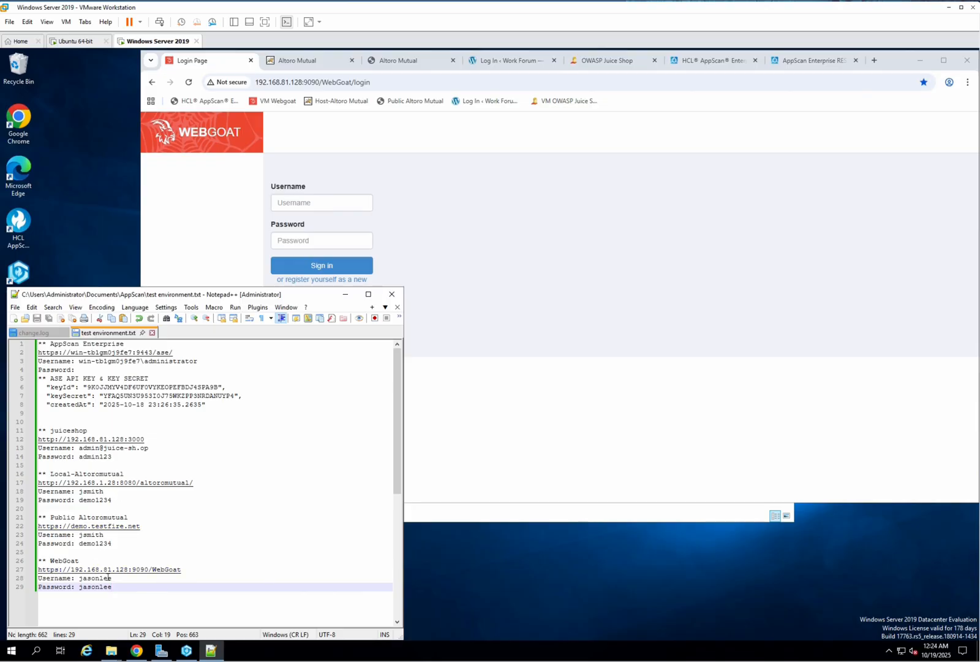
{"action": "left_click", "coordinate": [550, 428]}
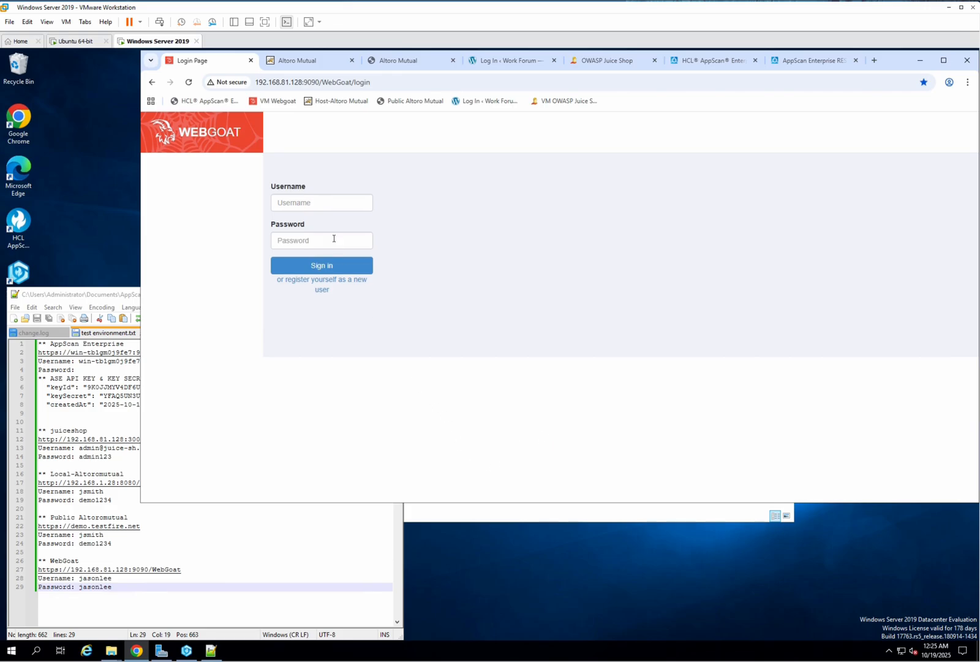
{"action": "left_click", "coordinate": [282, 83]}
{"action": "left_click", "coordinate": [232, 239]}
Step: Switch to the Ubuntu VM and list Docker containers with sudo docker ps --format "table {{.Names}}\t{{.Status}}\t{{.Ports}}", entering the sudo password
{"action": "left_click", "coordinate": [76, 41]}
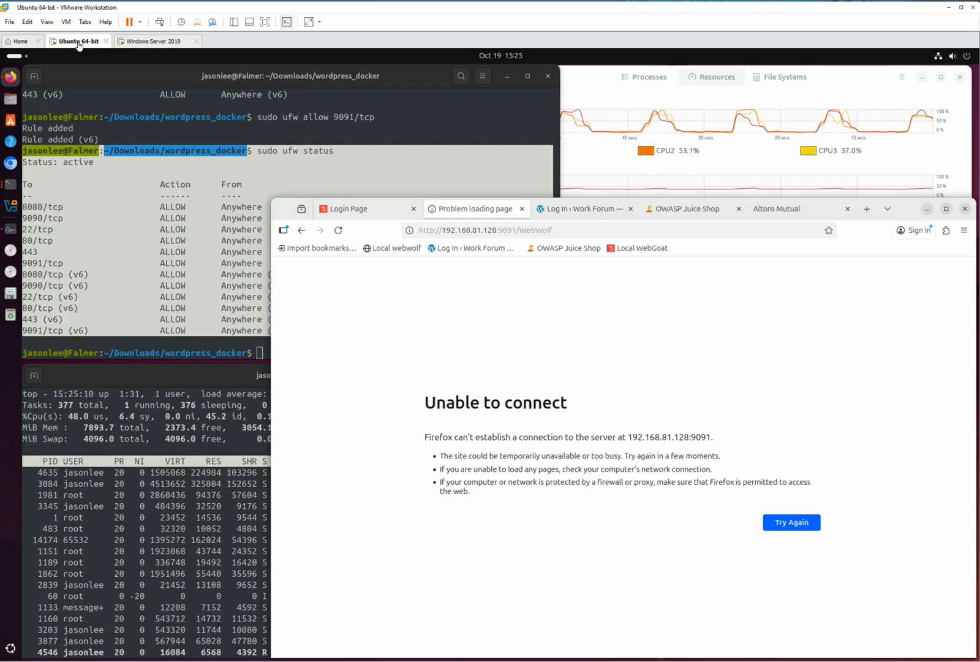
{"action": "left_click", "coordinate": [929, 209]}
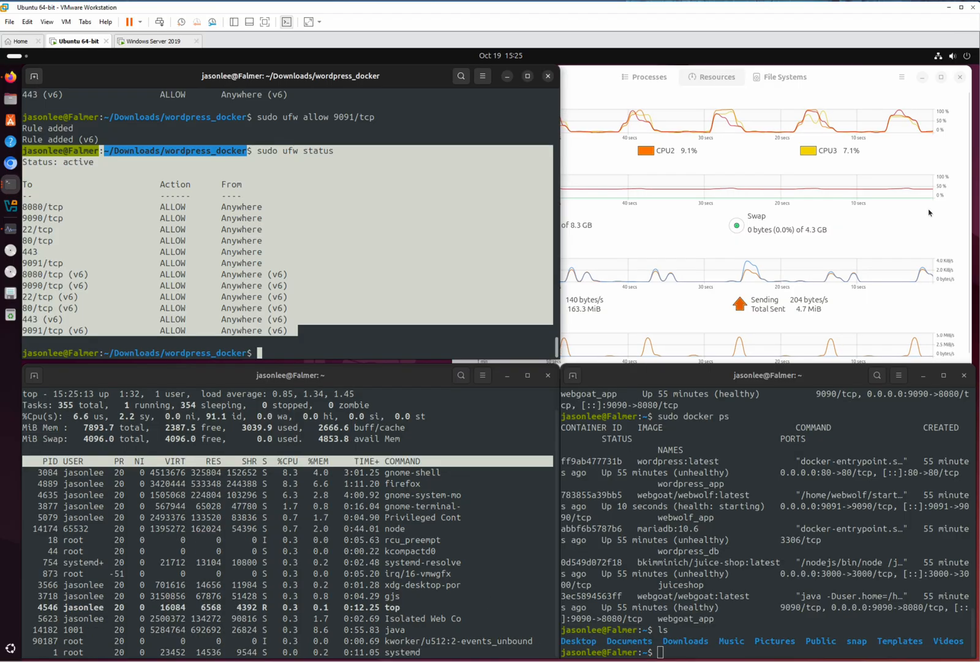
{"action": "left_click", "coordinate": [441, 212]}
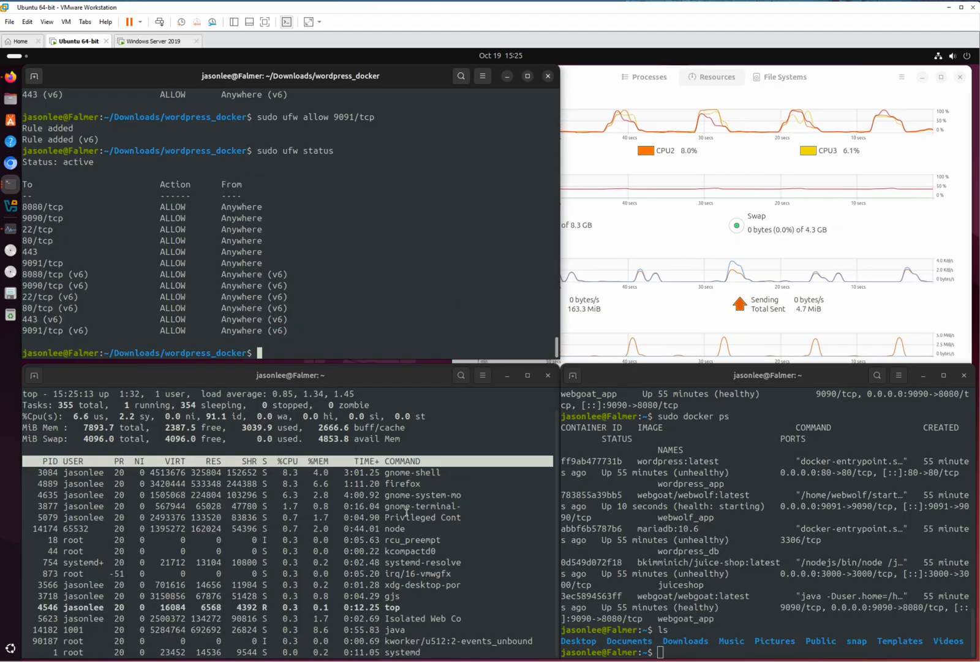
{"action": "left_click", "coordinate": [593, 90]}
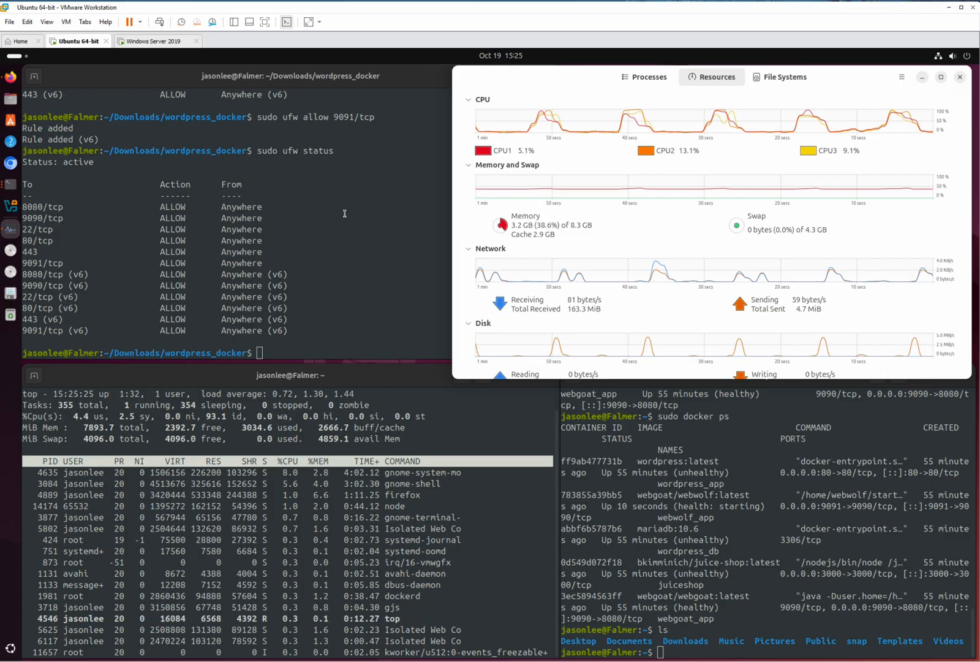
{"action": "left_click", "coordinate": [742, 448]}
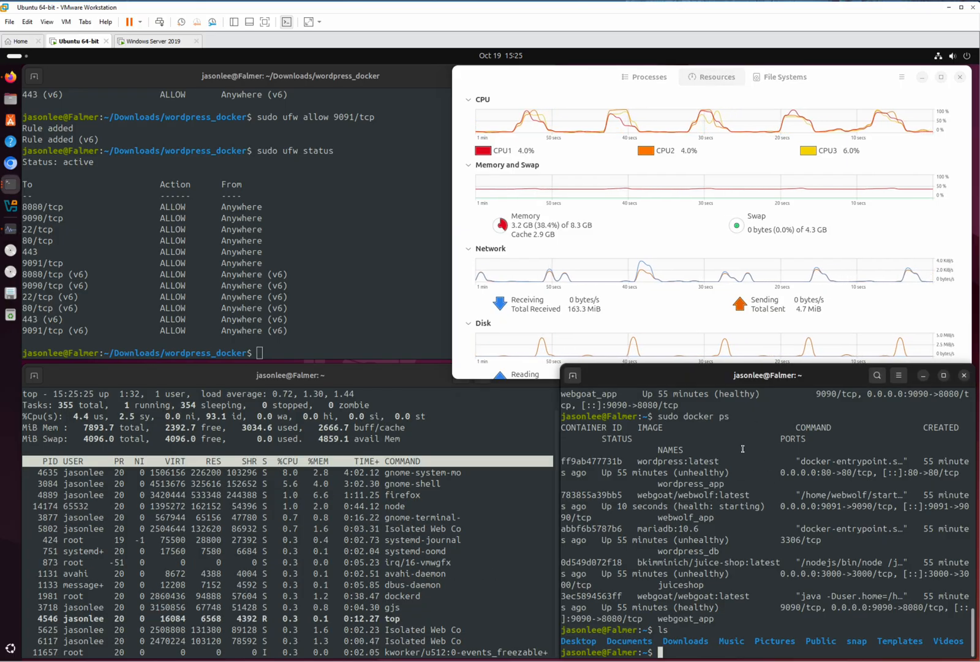
{"action": "type", "text": "sudo docker ps --format \"table {{.Names}}\\t{{.Status}}\\t{{.Ports}}\""}
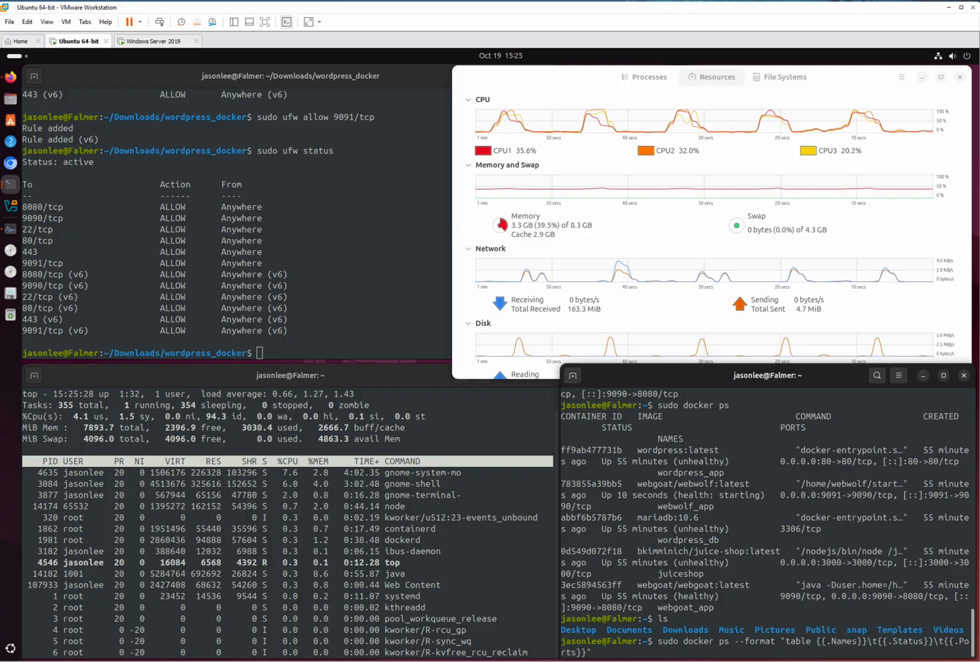
{"action": "key", "text": "Return"}
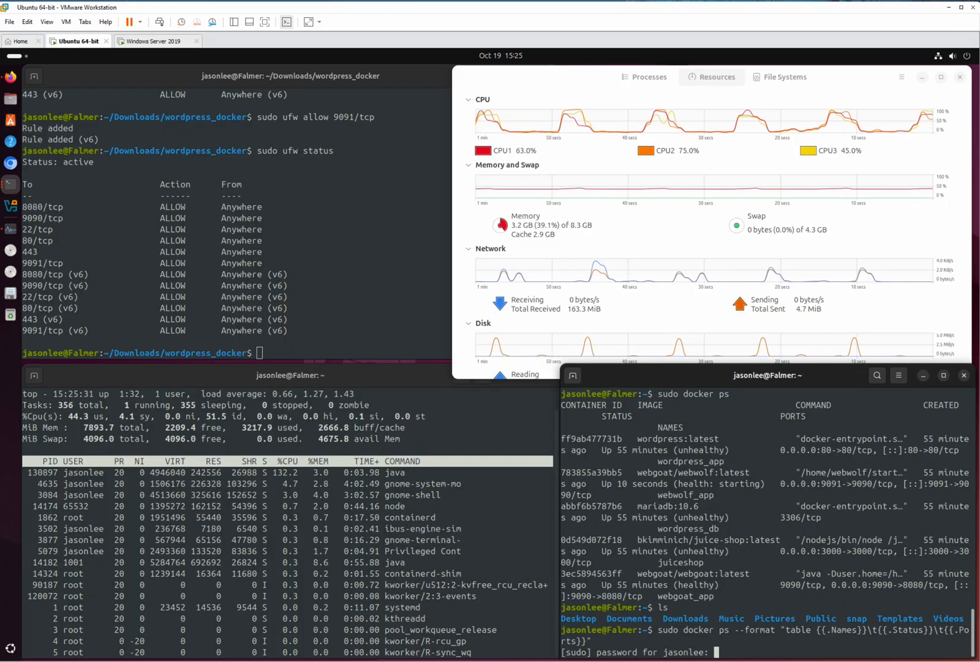
{"action": "key", "text": "Return"}
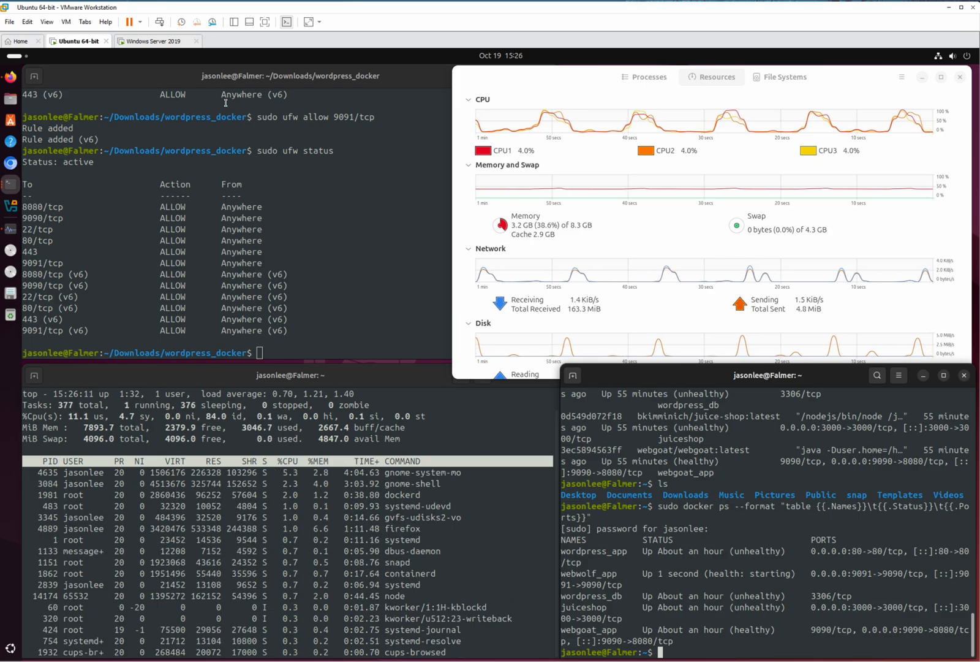
Step: Switch back to the Windows Server VM and open Task Manager's Performance view
{"action": "left_click", "coordinate": [147, 42]}
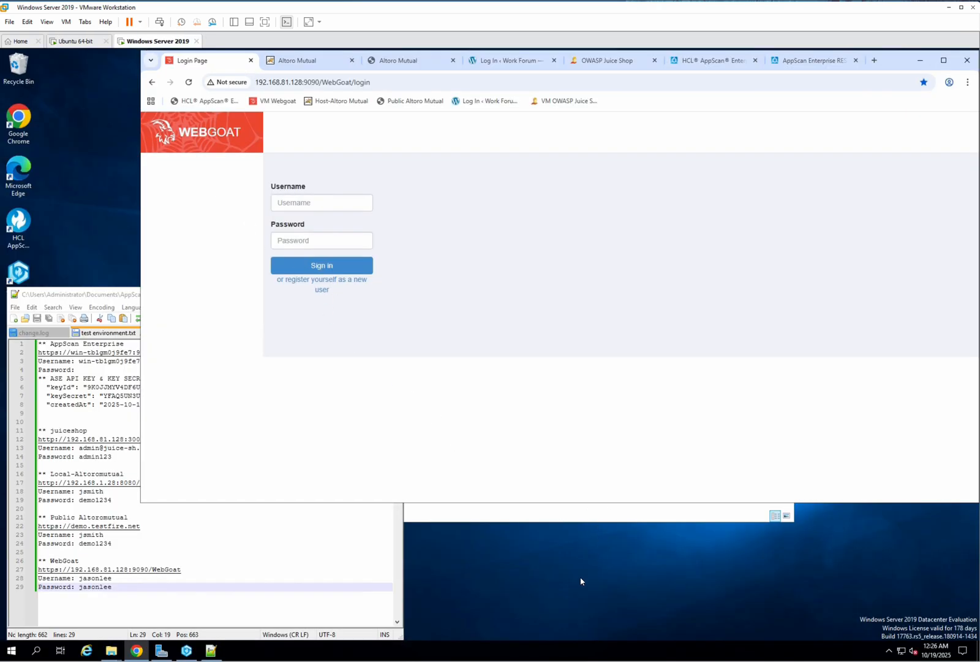
{"action": "right_click", "coordinate": [319, 657]}
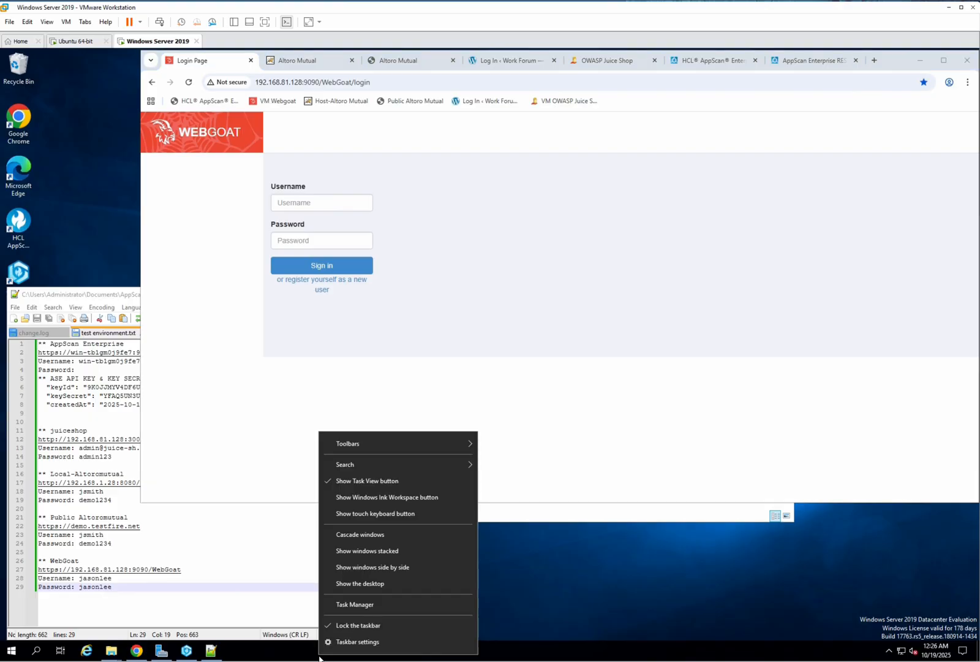
{"action": "left_click", "coordinate": [363, 602]}
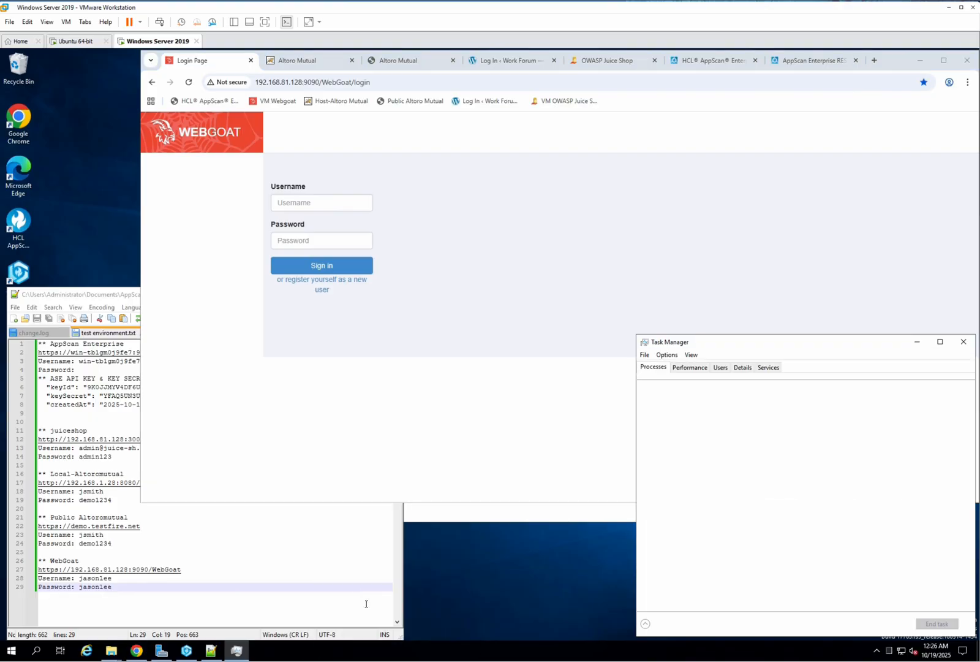
{"action": "left_click", "coordinate": [690, 368]}
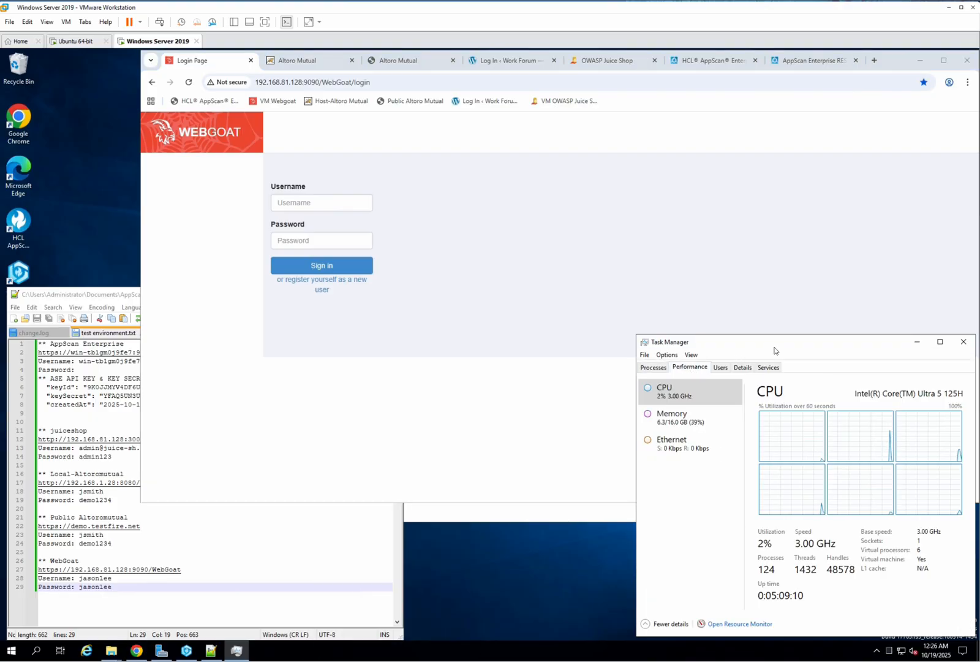
Step: Move Task Manager to the lower left and Notepad++ to the right, narrowing Task Manager
{"action": "left_click_drag", "start_coordinate": [779, 348], "coordinate": [151, 347]}
{"action": "left_click_drag", "start_coordinate": [119, 296], "coordinate": [518, 299]}
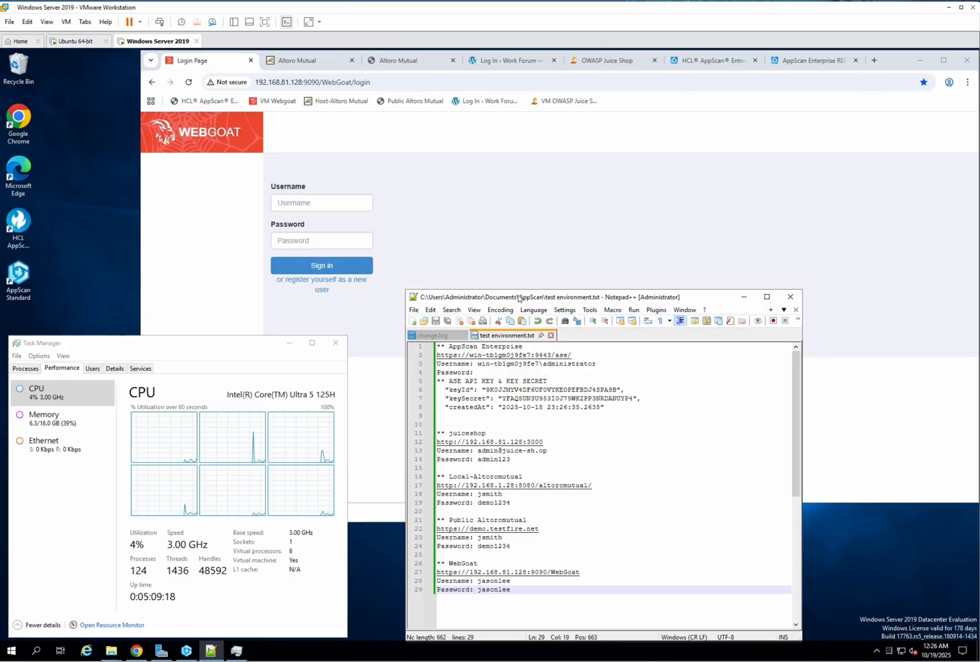
{"action": "left_click_drag", "start_coordinate": [258, 336], "coordinate": [258, 432]}
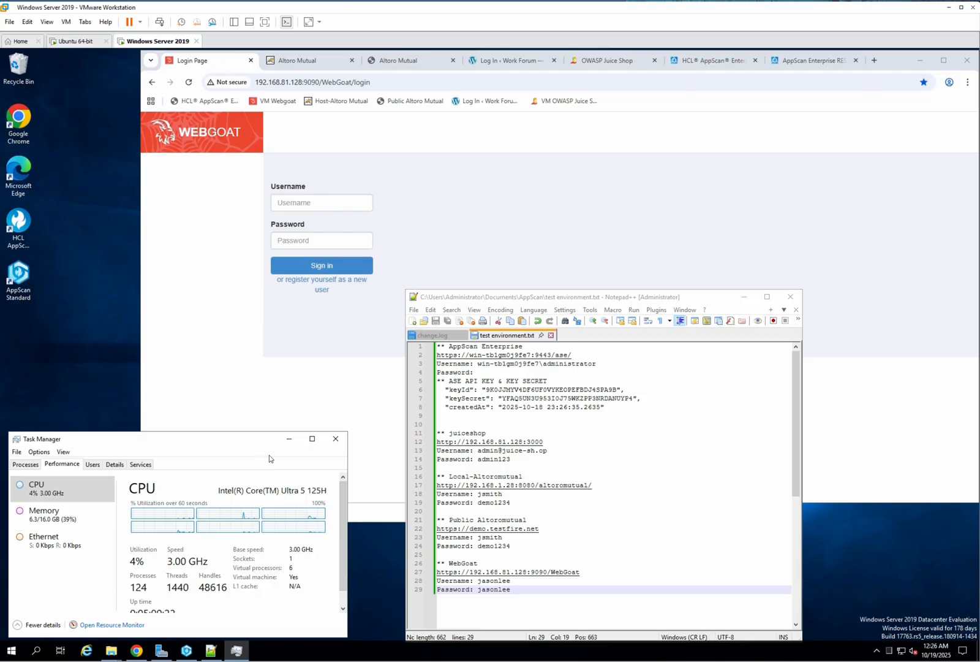
{"action": "left_click_drag", "start_coordinate": [348, 481], "coordinate": [163, 484]}
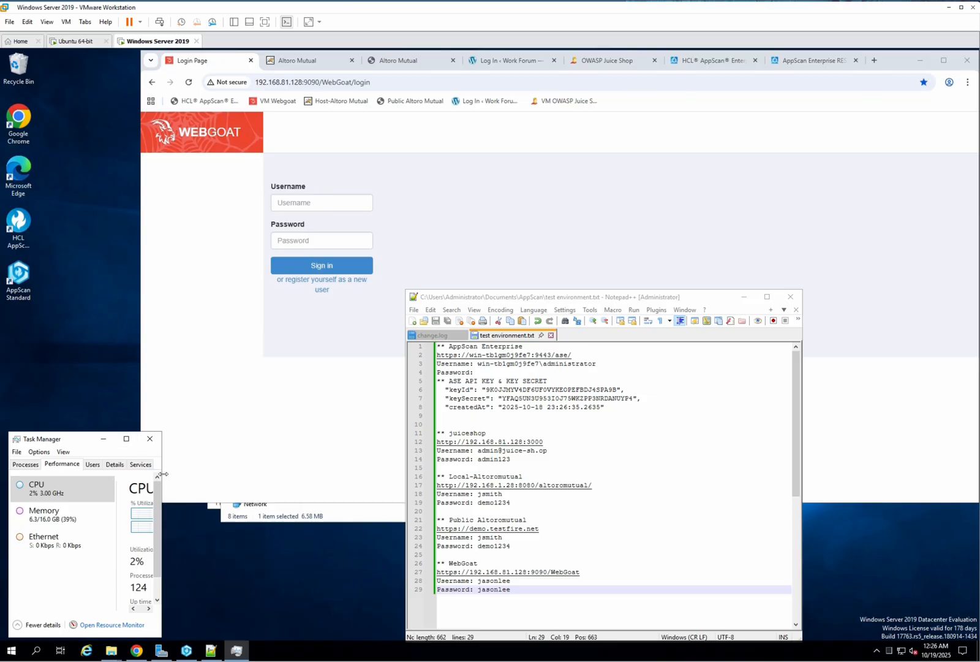
{"action": "left_click_drag", "start_coordinate": [161, 481], "coordinate": [304, 490]}
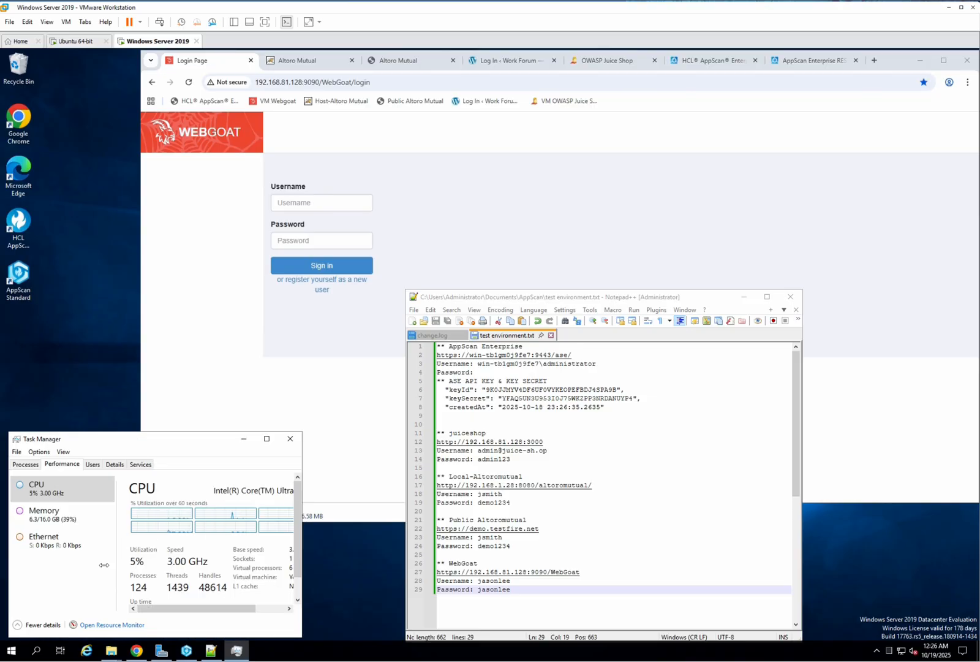
Step: Readjust Task Manager's size and position, then shift Notepad++ further to the lower right behind the browser
{"action": "left_click", "coordinate": [18, 624]}
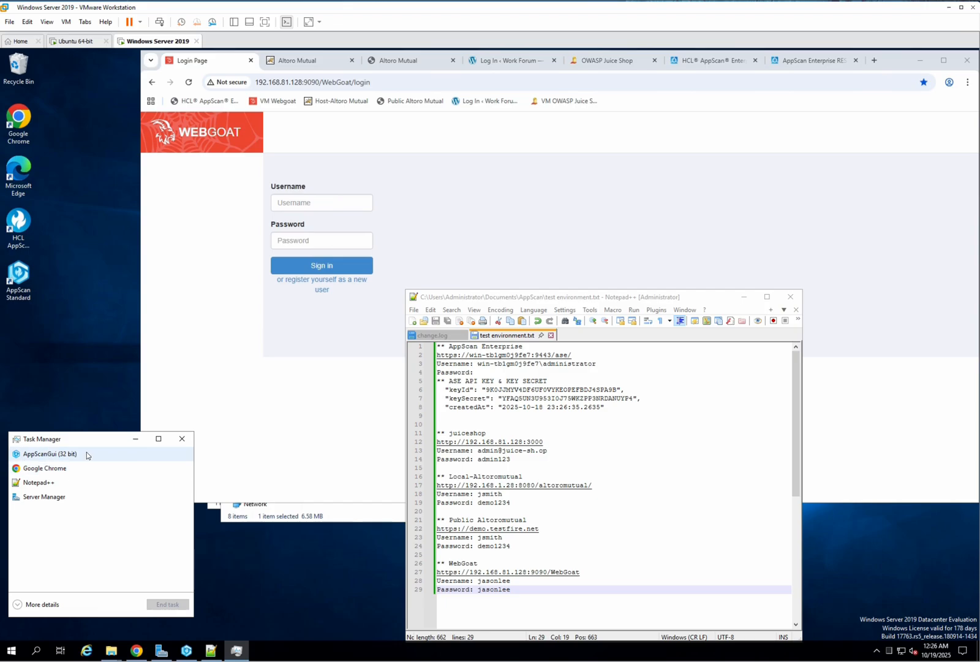
{"action": "left_click", "coordinate": [43, 604]}
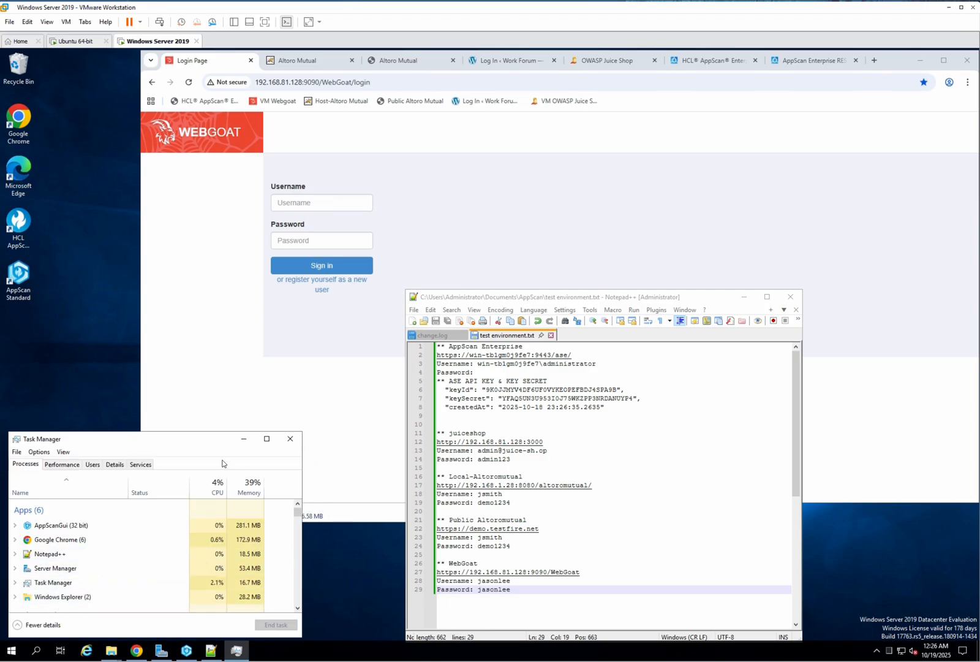
{"action": "left_click", "coordinate": [62, 464]}
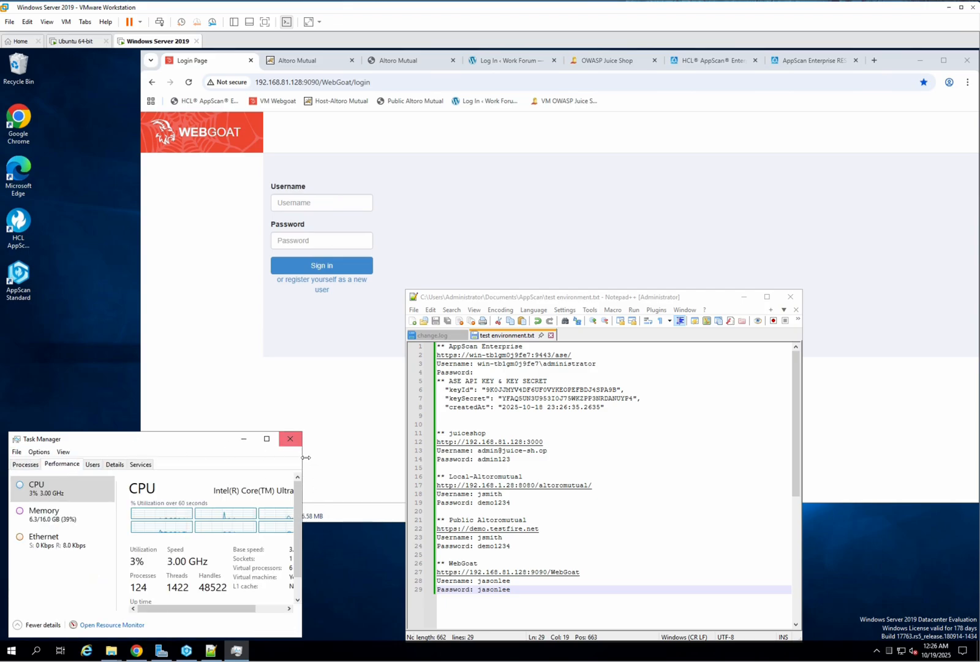
{"action": "left_click_drag", "start_coordinate": [302, 459], "coordinate": [341, 463]}
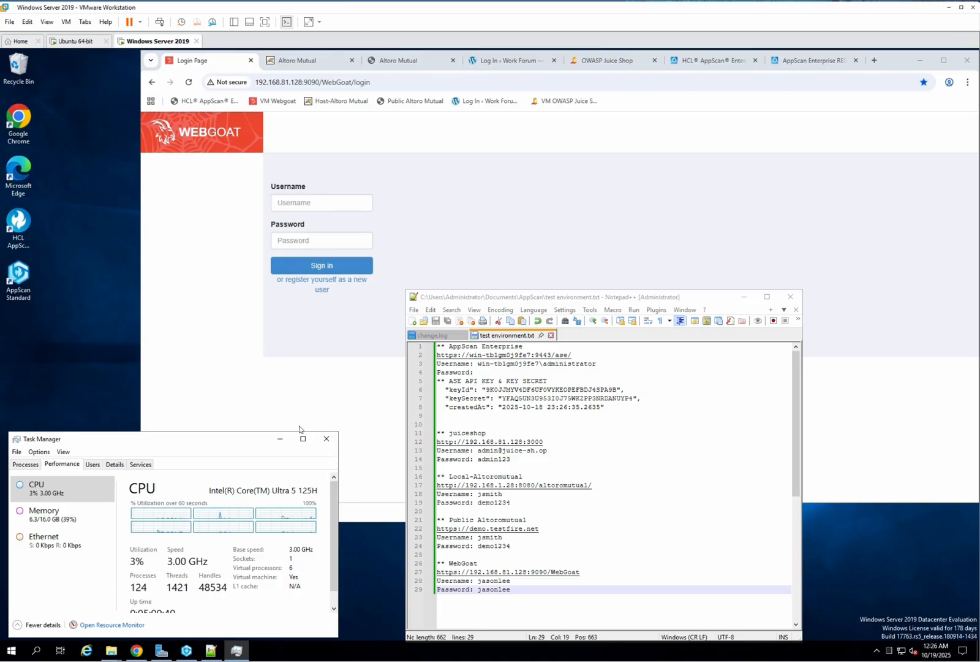
{"action": "left_click_drag", "start_coordinate": [254, 432], "coordinate": [251, 408]}
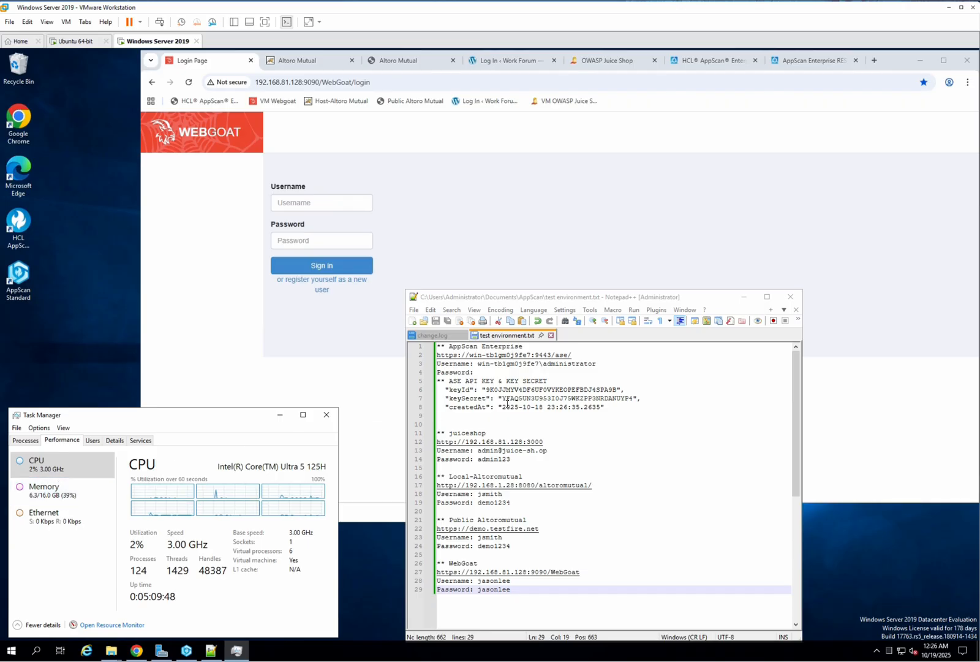
{"action": "left_click_drag", "start_coordinate": [723, 298], "coordinate": [882, 299]}
{"action": "left_click", "coordinate": [642, 237]}
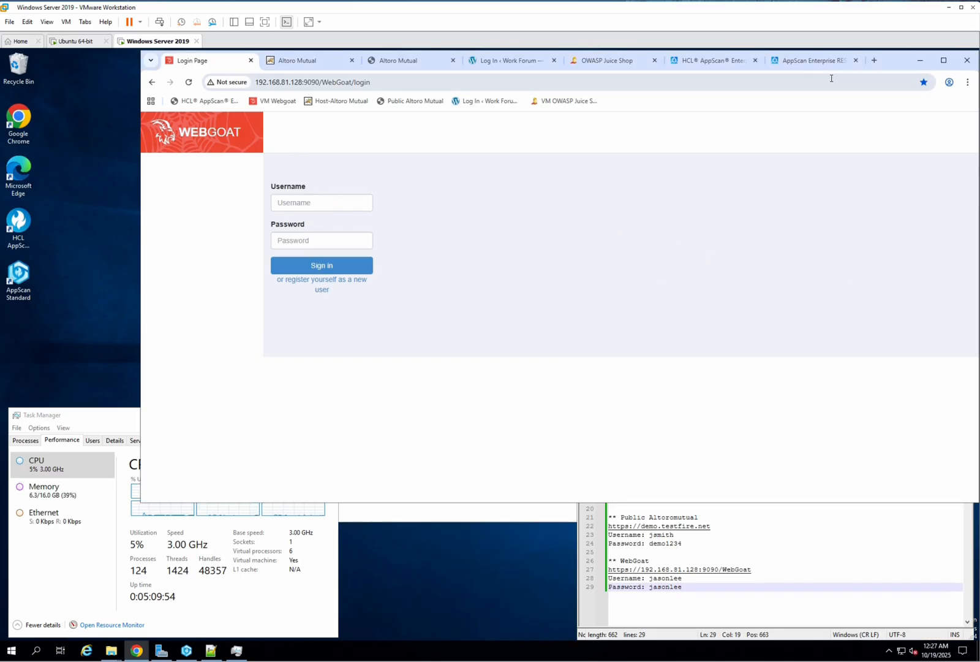
Step: Browse the AppScan Enterprise scan progress, REST API documentation and application issues pages
{"action": "left_click", "coordinate": [701, 60]}
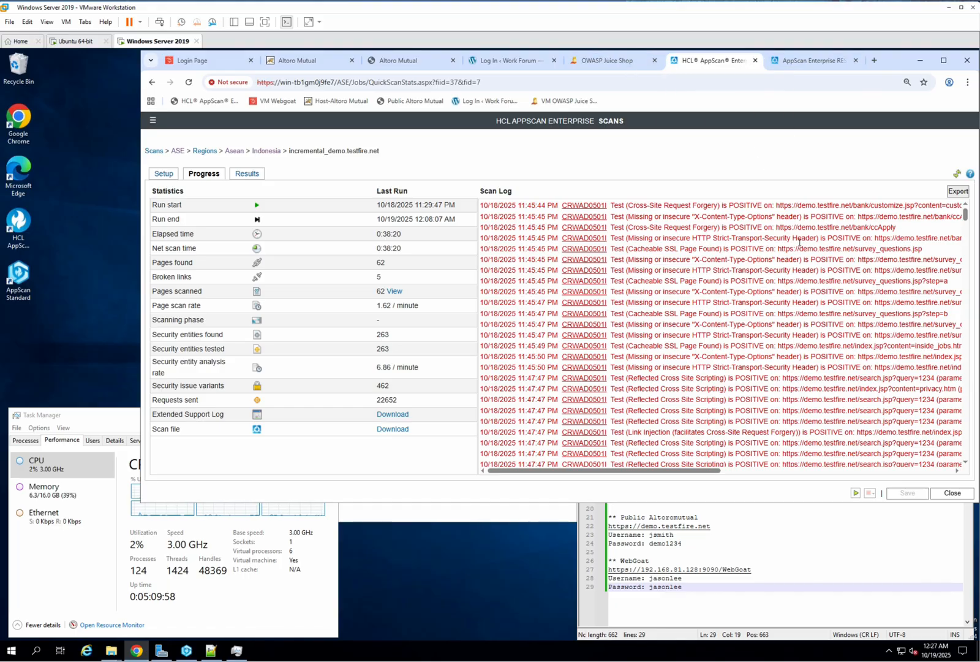
{"action": "left_click", "coordinate": [754, 61]}
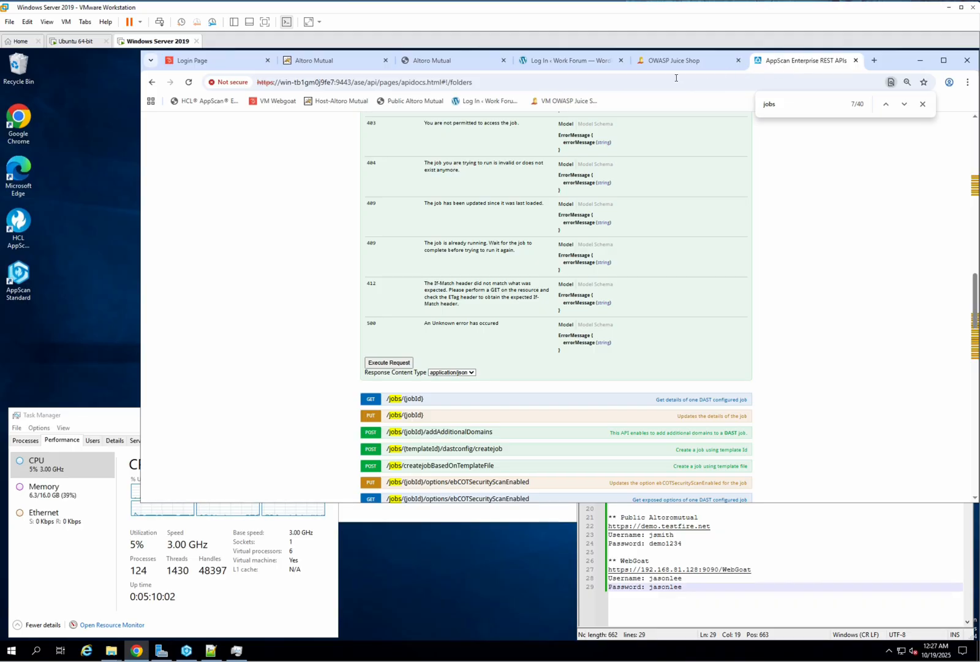
{"action": "left_click", "coordinate": [654, 85]}
{"action": "left_click", "coordinate": [271, 183]}
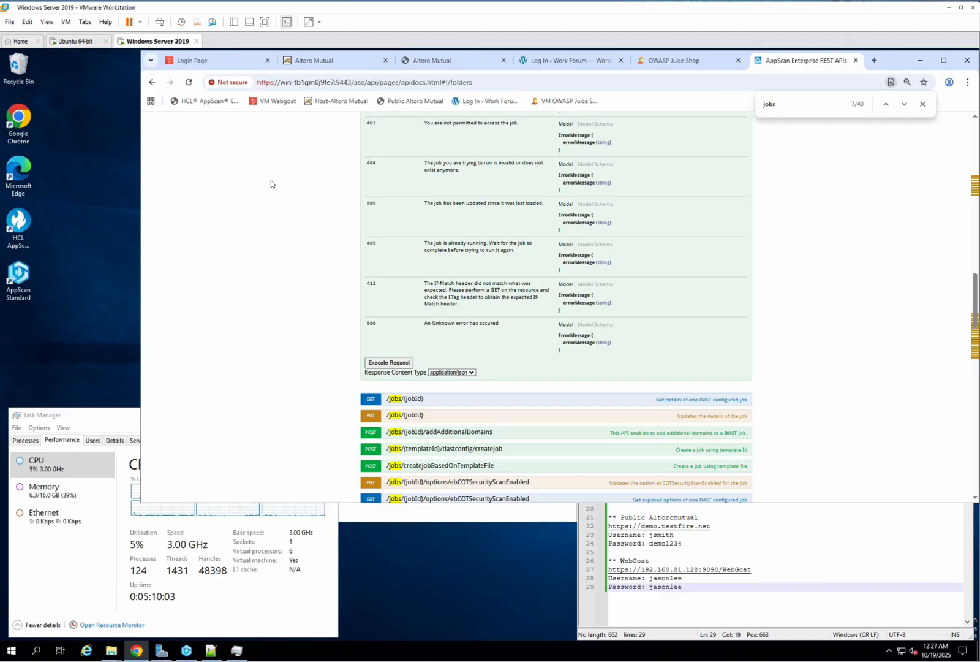
{"action": "left_click", "coordinate": [206, 103]}
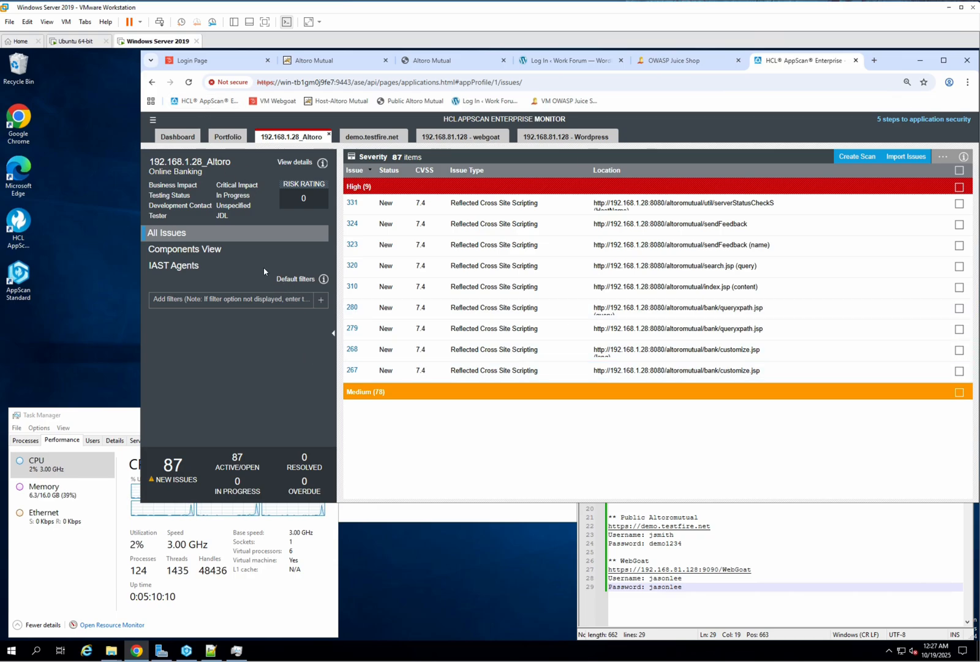
{"action": "left_click", "coordinate": [154, 123]}
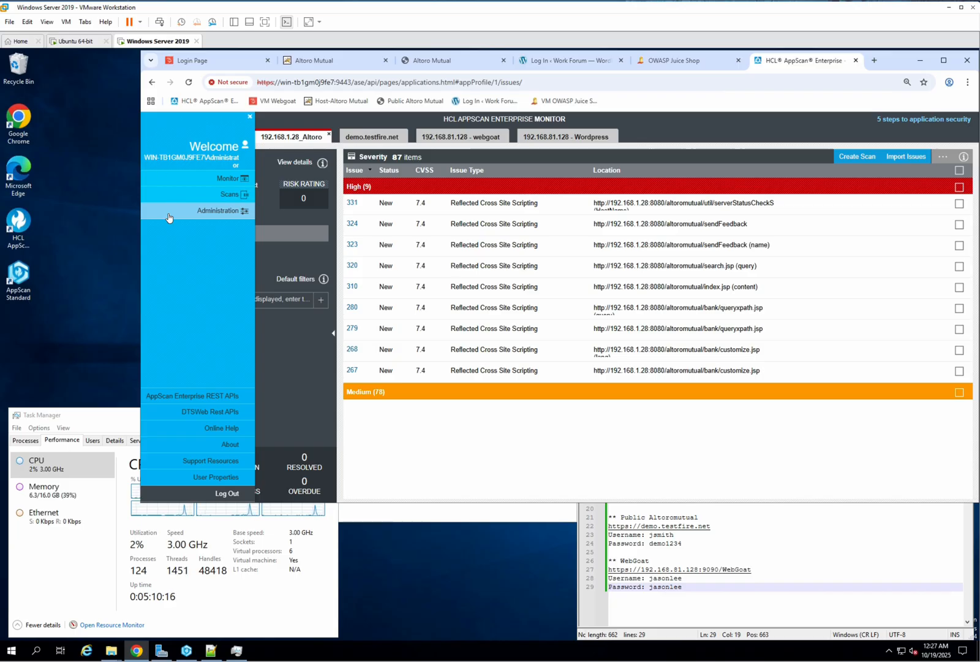
{"action": "left_click", "coordinate": [219, 399]}
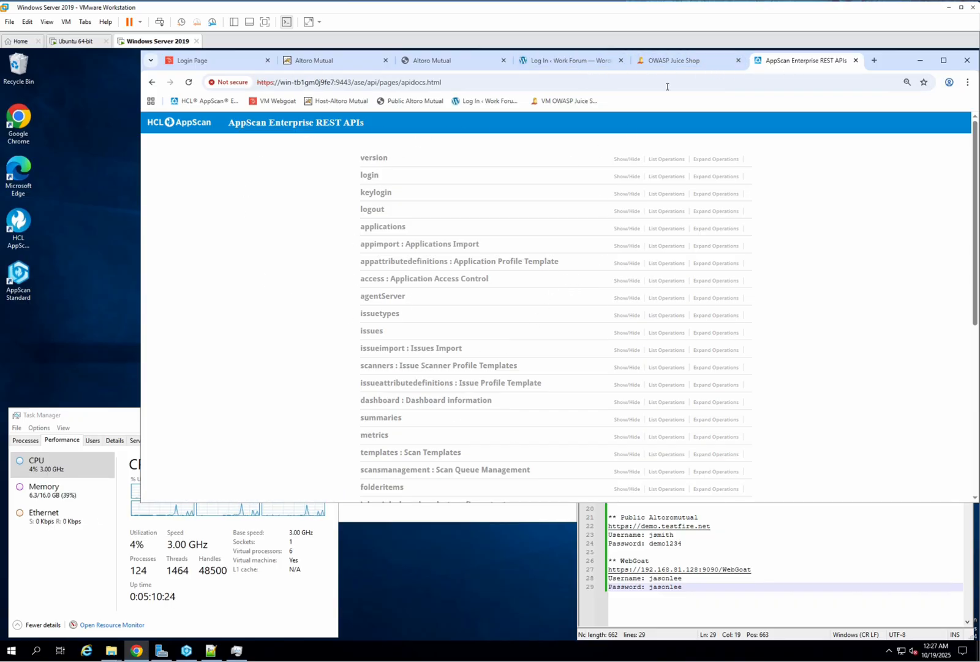
{"action": "left_click", "coordinate": [153, 84]}
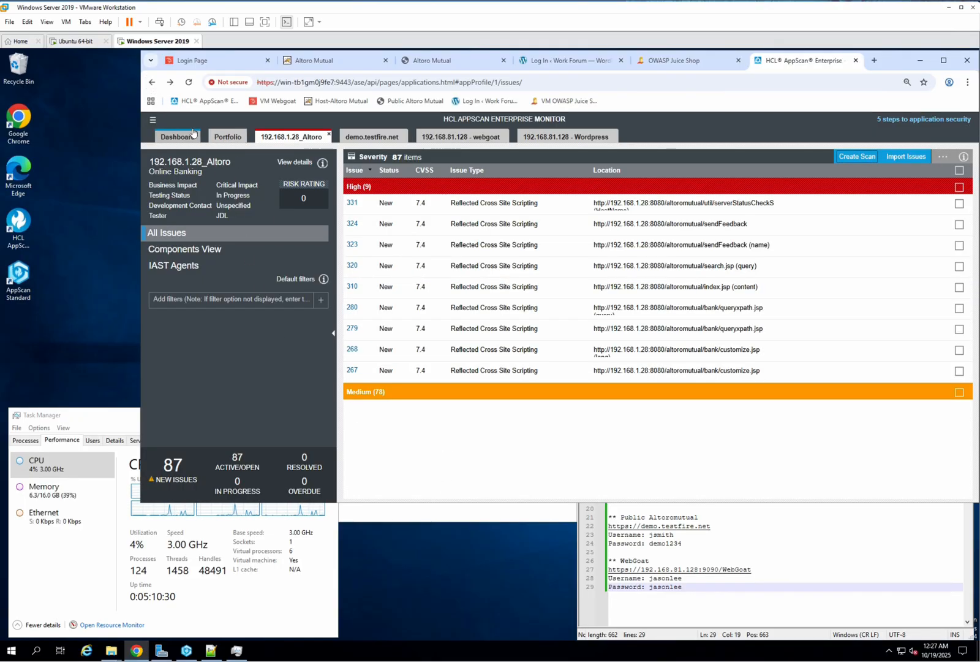
Step: Create a new application named JuiceShop from the Portfolio view
{"action": "left_click", "coordinate": [223, 138]}
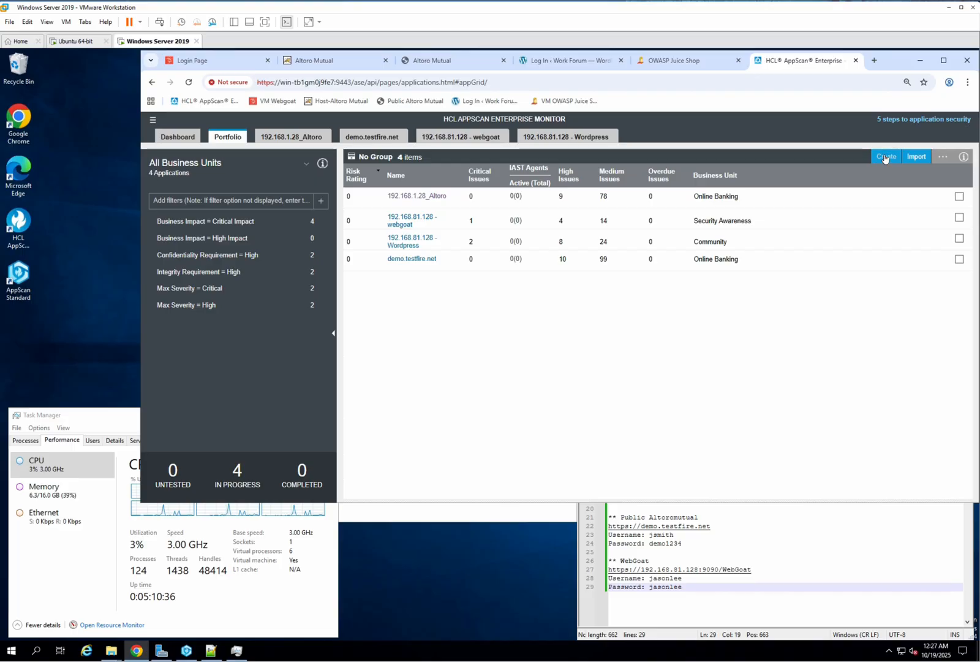
{"action": "left_click", "coordinate": [885, 157]}
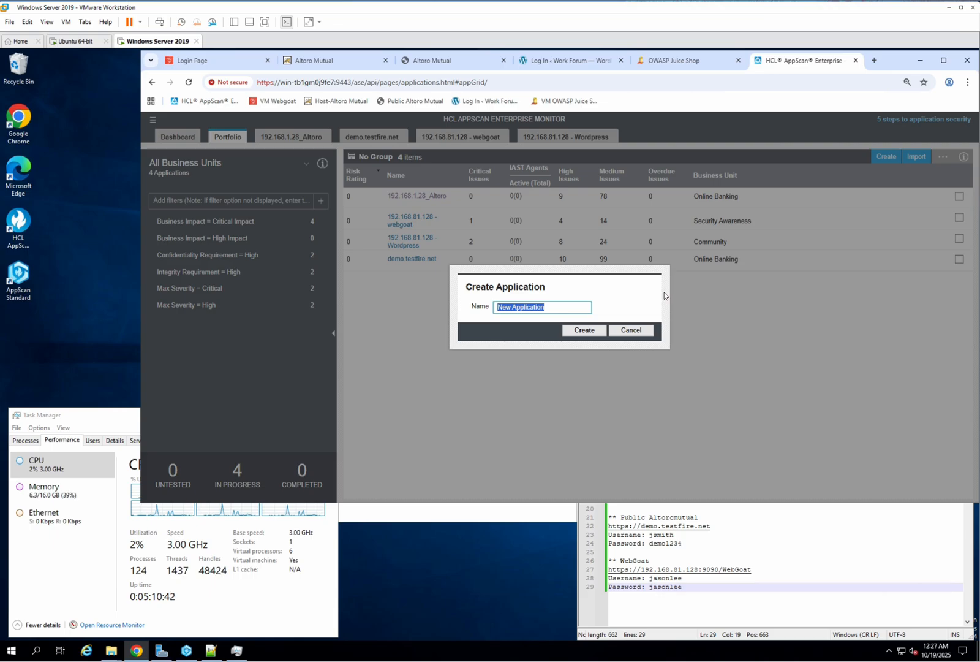
{"action": "key", "text": "BackSpace"}
{"action": "type", "text": "Ju"}
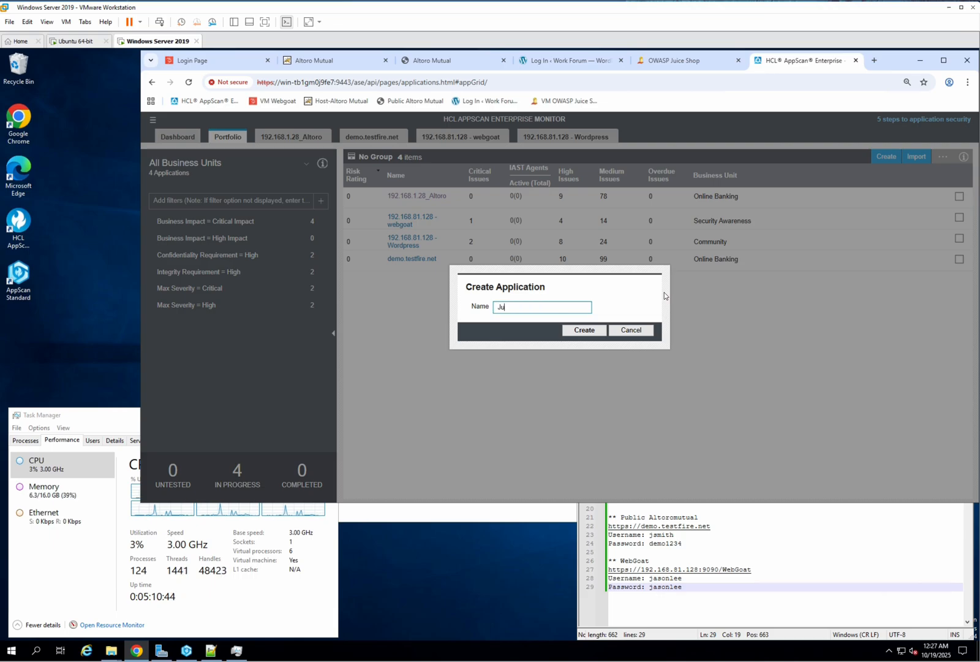
{"action": "type", "text": "iceShop"}
{"action": "left_click", "coordinate": [585, 330]}
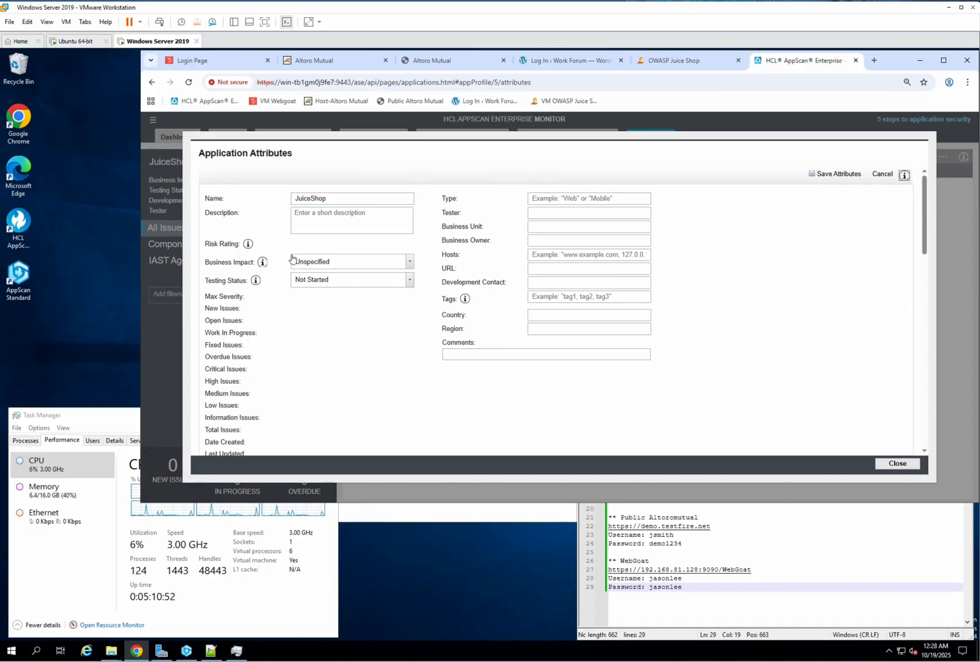
Step: Set the application's Business Impact to High Impact and Testing Status to In Progress
{"action": "left_click", "coordinate": [323, 263]}
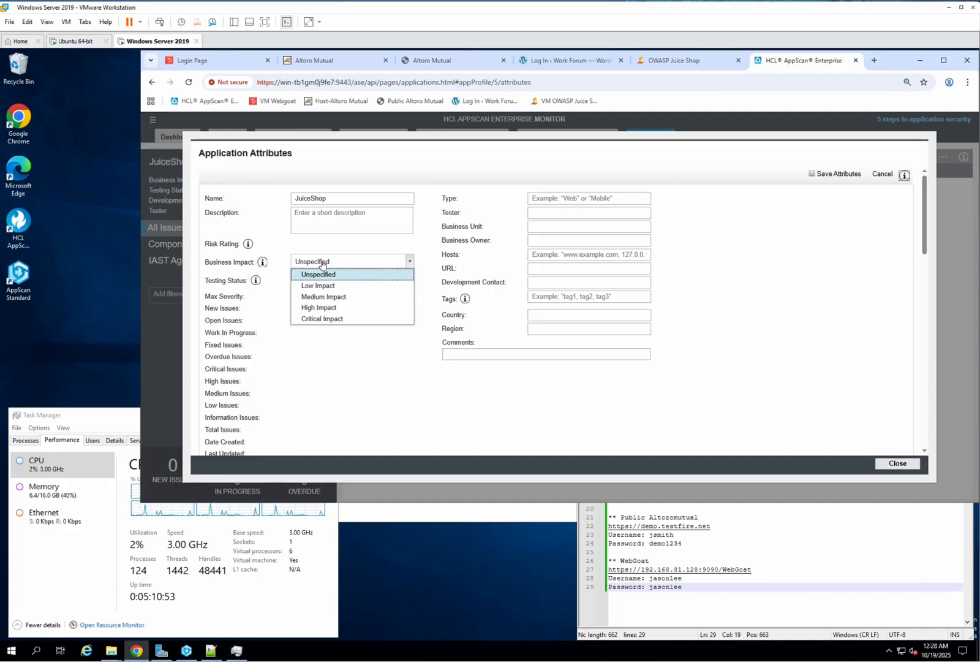
{"action": "left_click", "coordinate": [317, 309]}
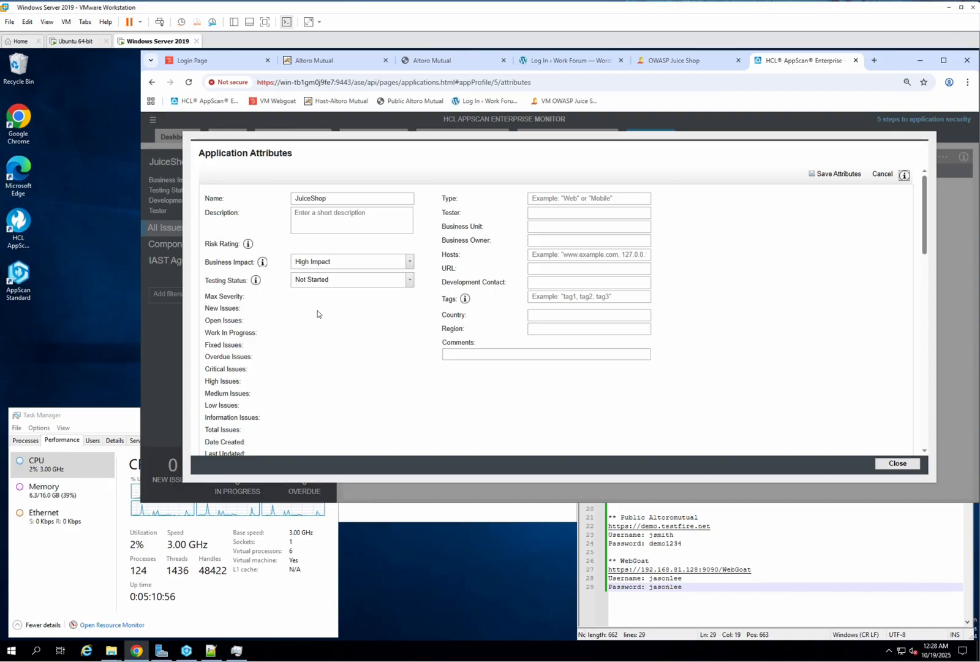
{"action": "left_click", "coordinate": [372, 283]}
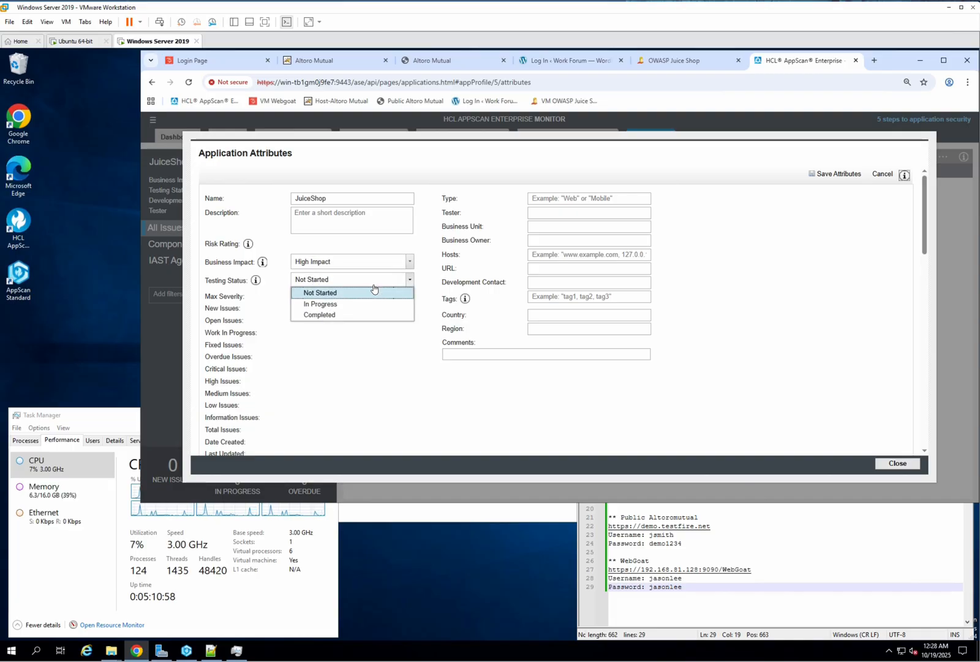
{"action": "left_click", "coordinate": [329, 304]}
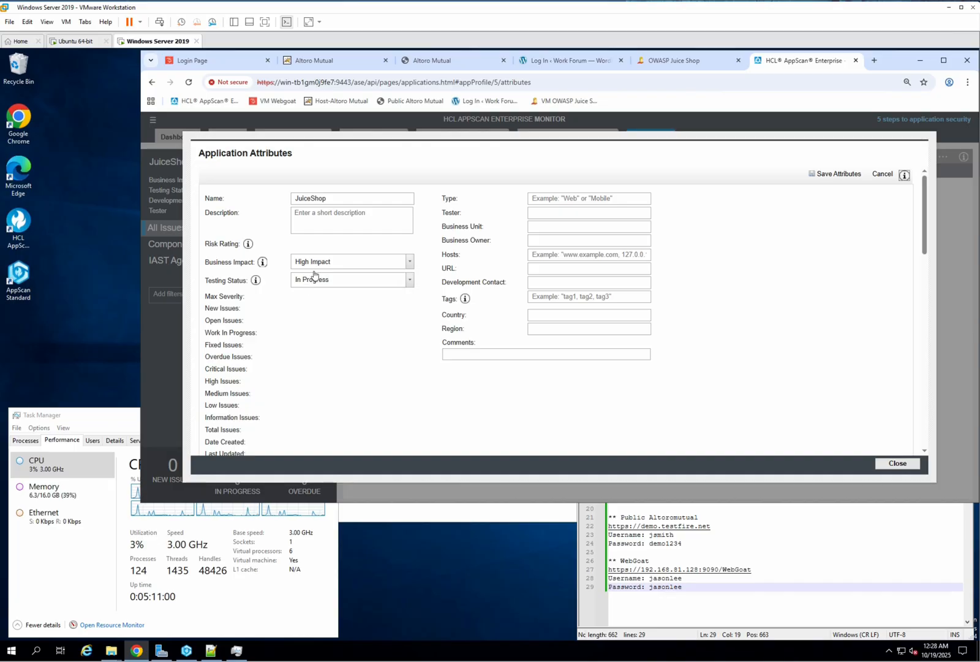
Step: Set the application's Type to Web App SPA and fill in the tester's initials
{"action": "left_click", "coordinate": [593, 197]}
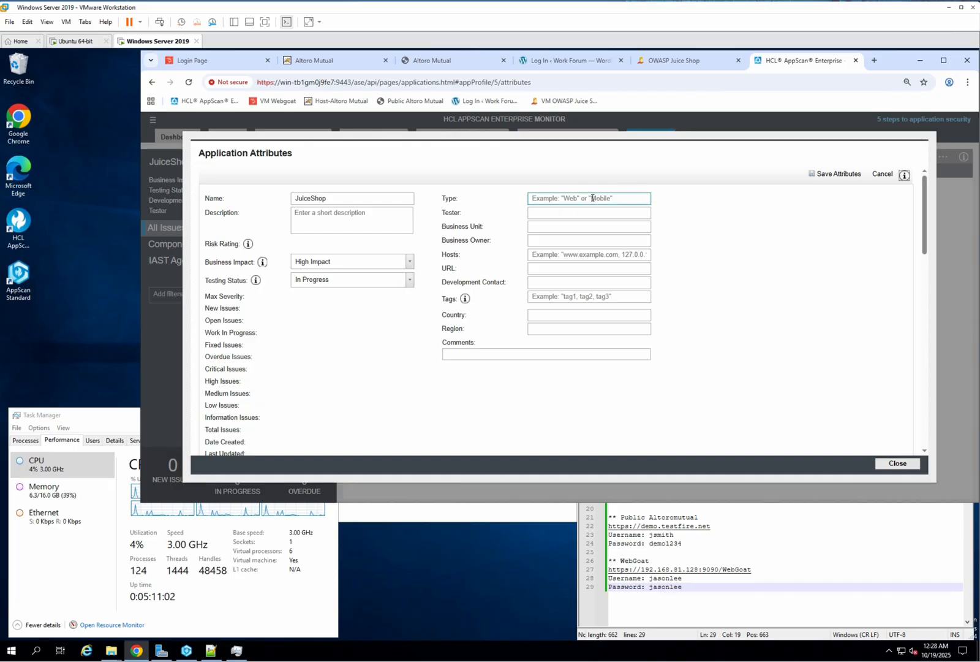
{"action": "type", "text": "Web App "}
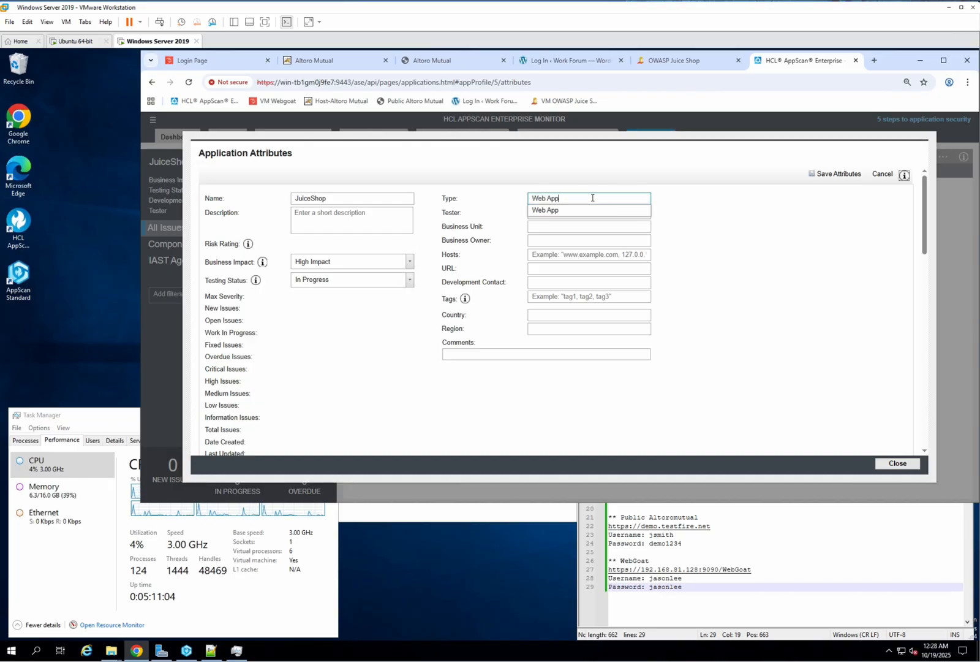
{"action": "type", "text": "SPA"}
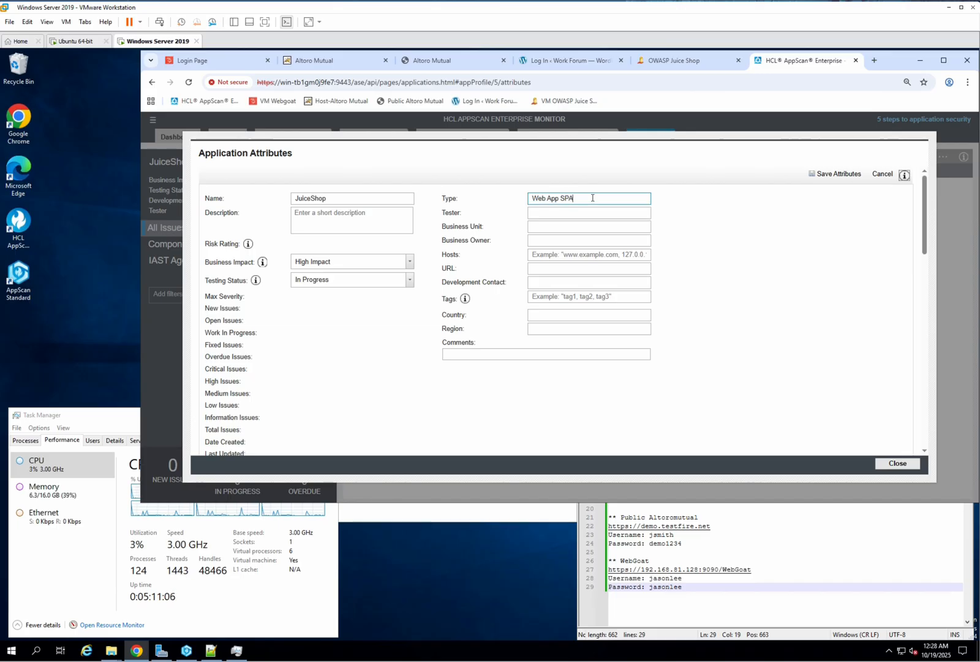
{"action": "left_click", "coordinate": [582, 213]}
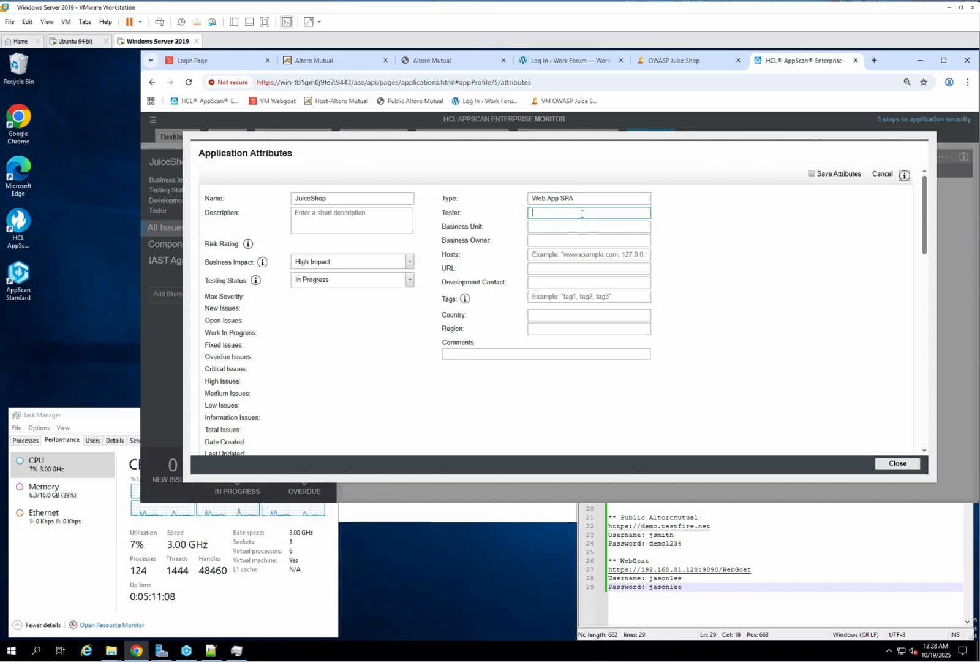
{"action": "type", "text": "S"}
{"action": "key", "text": "BackSpace"}
{"action": "type", "text": "JDK"}
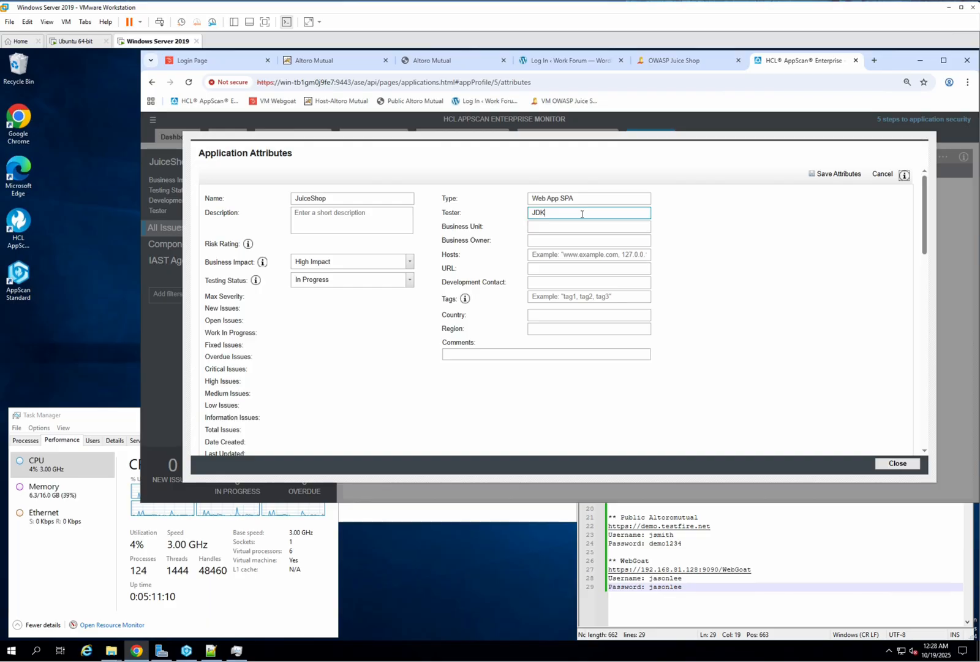
{"action": "key", "text": "BackSpace"}
{"action": "type", "text": "L"}
{"action": "left_click", "coordinate": [703, 233]}
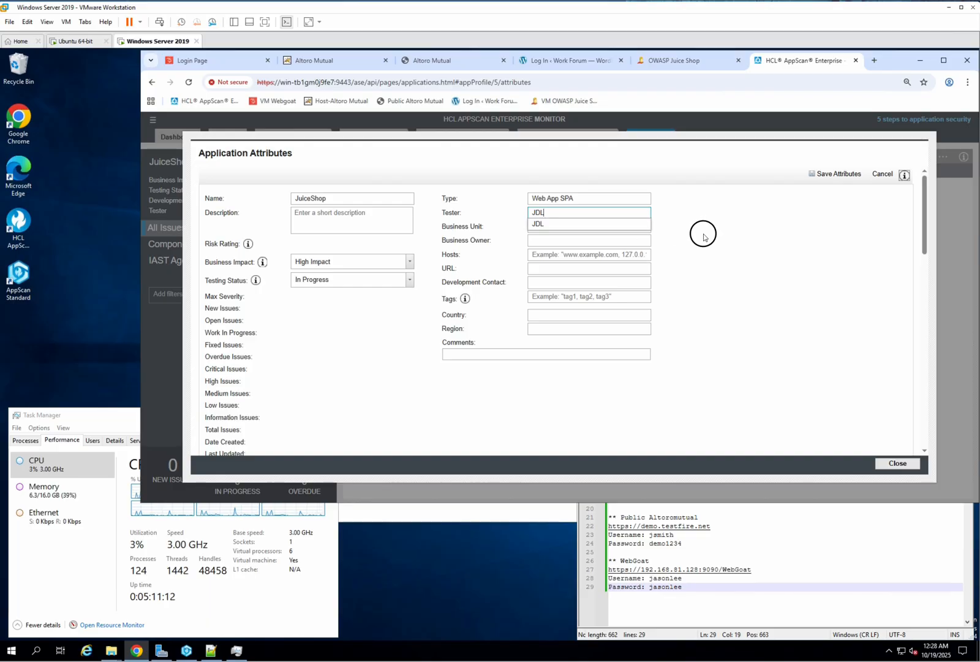
Step: Set the Business Unit to Security Awareness and the Business Owner to Online Banking
{"action": "left_click", "coordinate": [620, 228]}
{"action": "type", "text": "Se"}
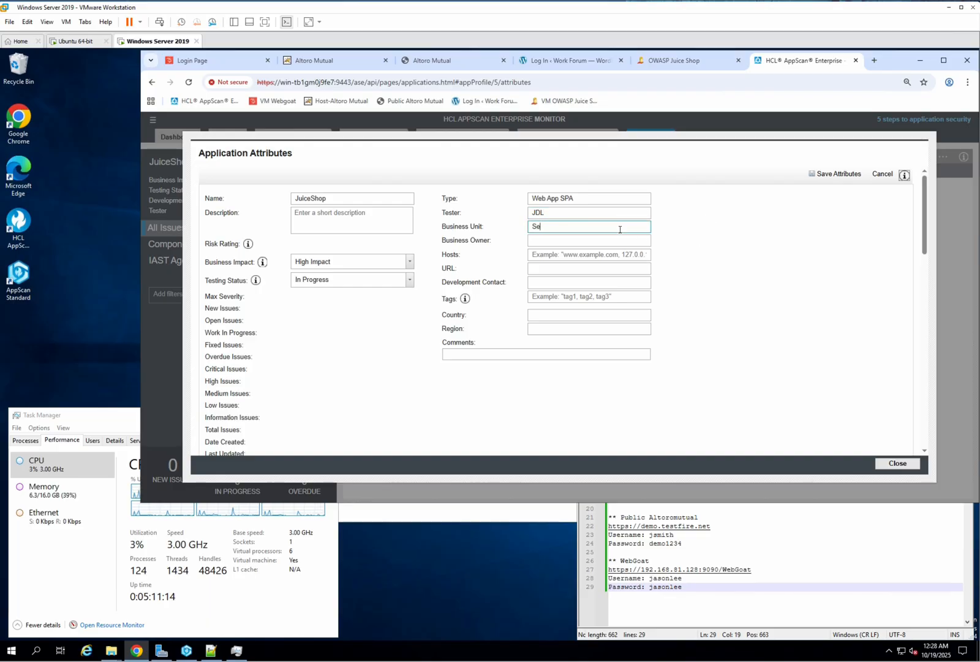
{"action": "type", "text": "cureity"}
{"action": "key", "text": "BackSpace"}
{"action": "type", "text": "ity"}
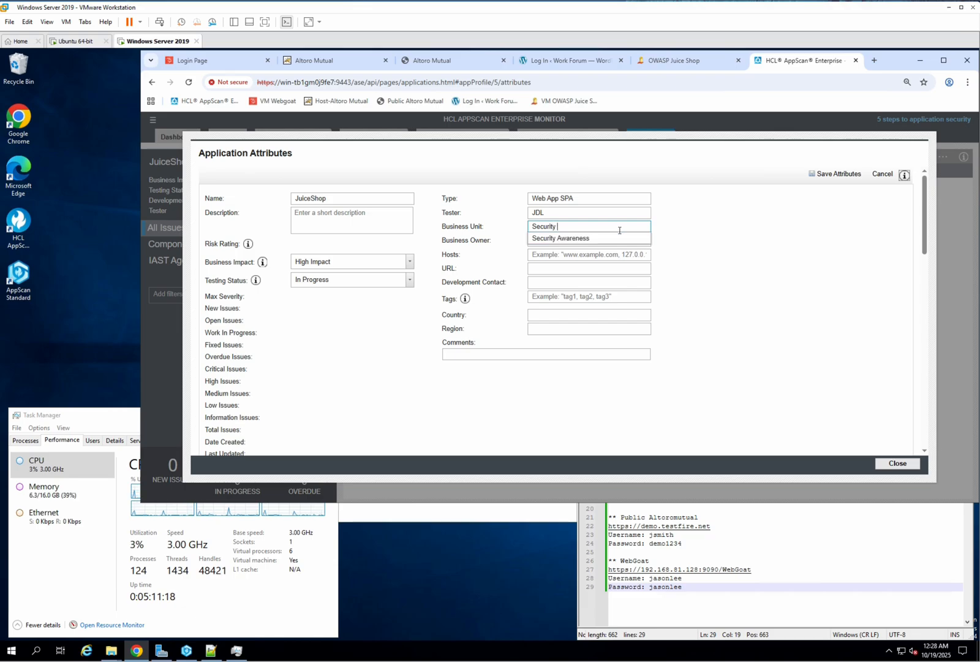
{"action": "left_click", "coordinate": [616, 238]}
{"action": "left_click", "coordinate": [604, 241]}
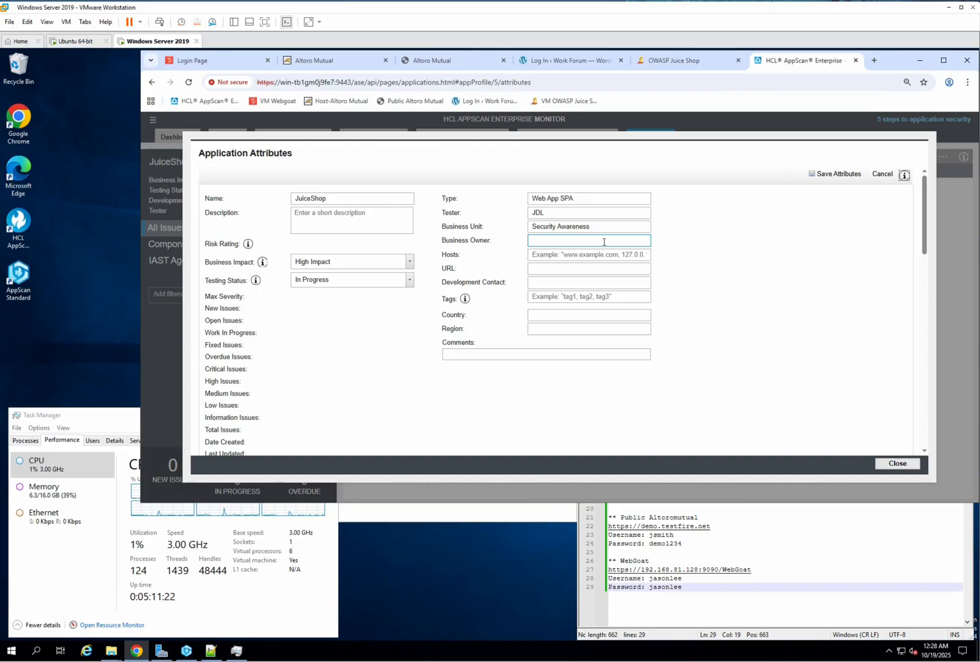
{"action": "type", "text": "Ba"}
{"action": "type", "text": "Online Ban"}
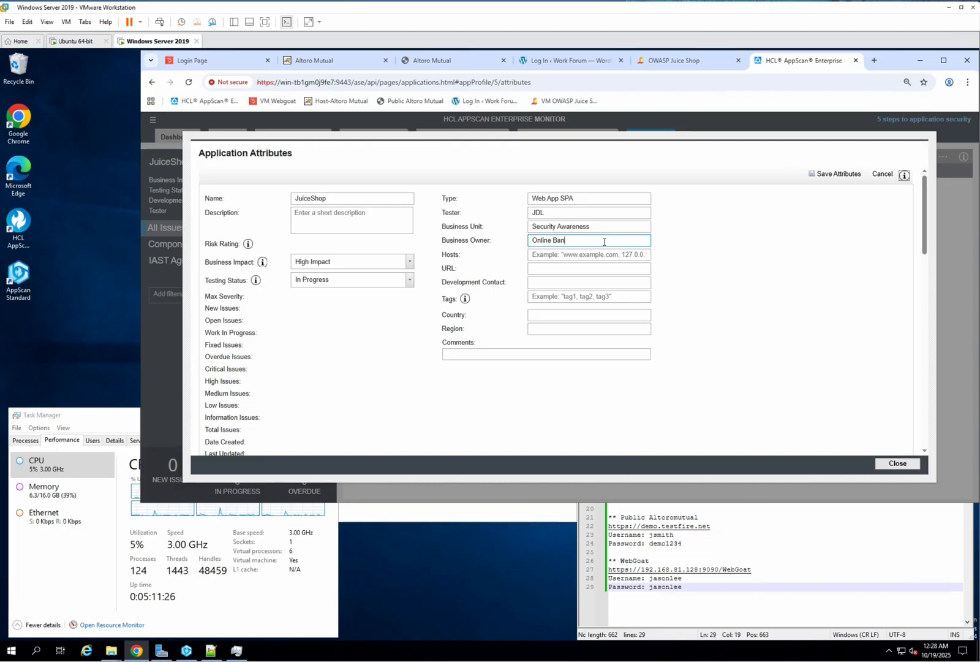
{"action": "type", "text": "king"}
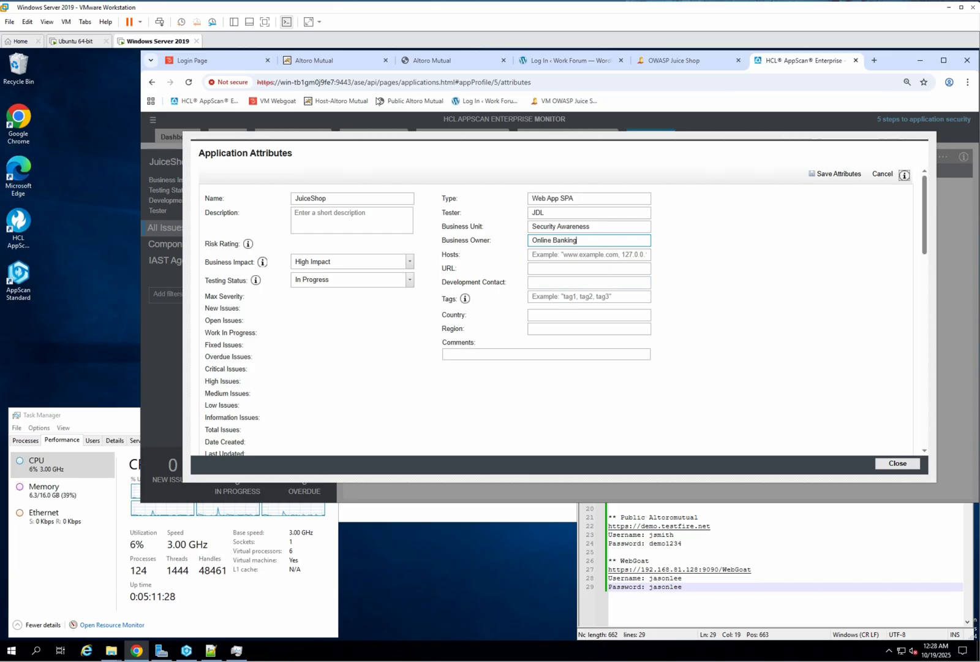
Step: Copy the Juice Shop page address and paste it into both the Hosts and URL attributes
{"action": "left_click", "coordinate": [674, 60]}
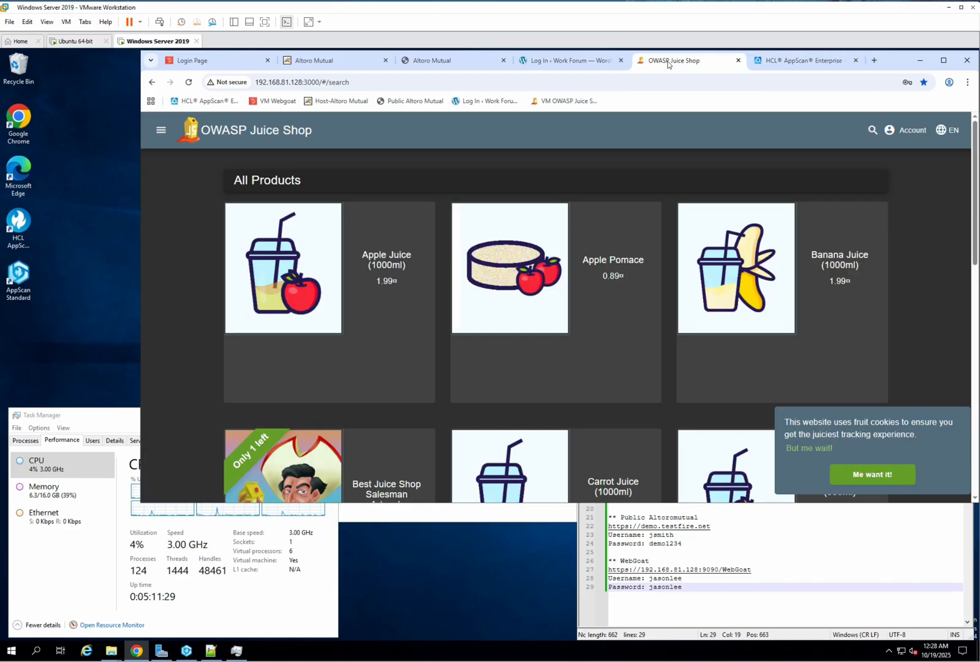
{"action": "left_click", "coordinate": [432, 82]}
{"action": "key", "text": "ctrl+c"}
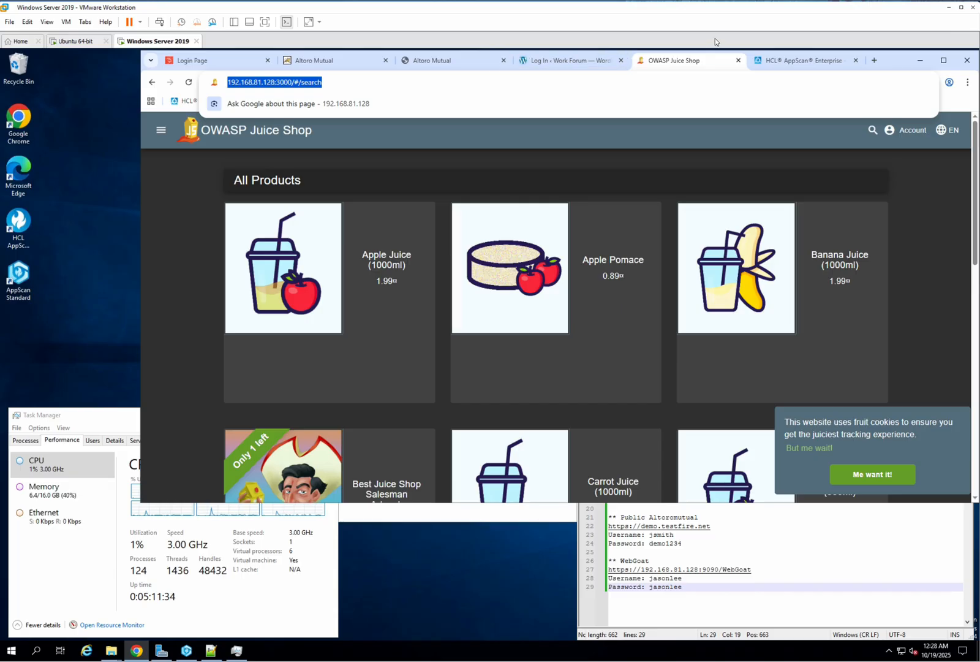
{"action": "left_click", "coordinate": [790, 59]}
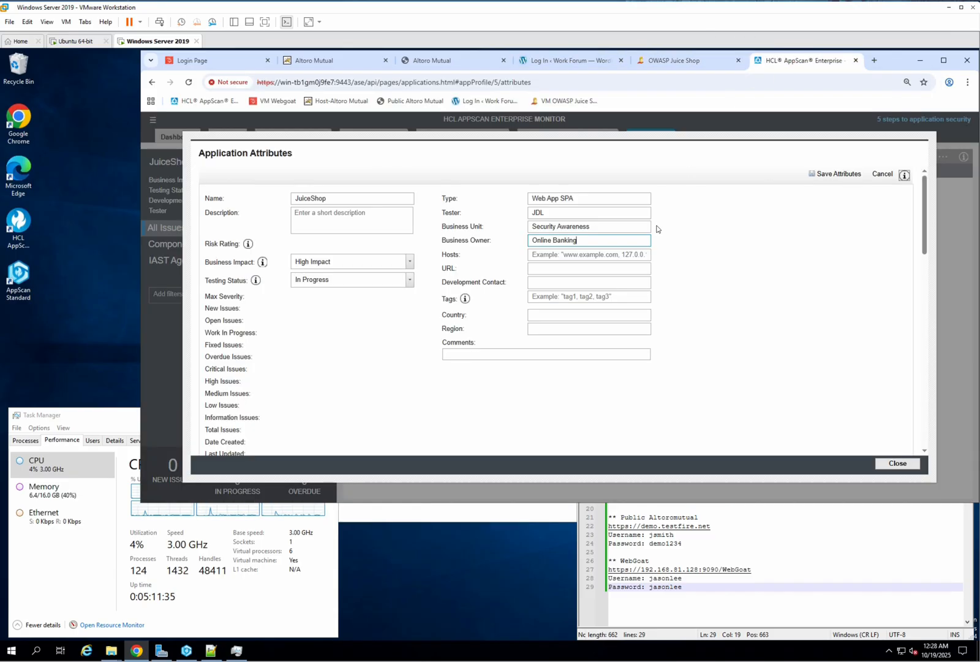
{"action": "left_click", "coordinate": [564, 256]}
{"action": "key", "text": "ctrl+v"}
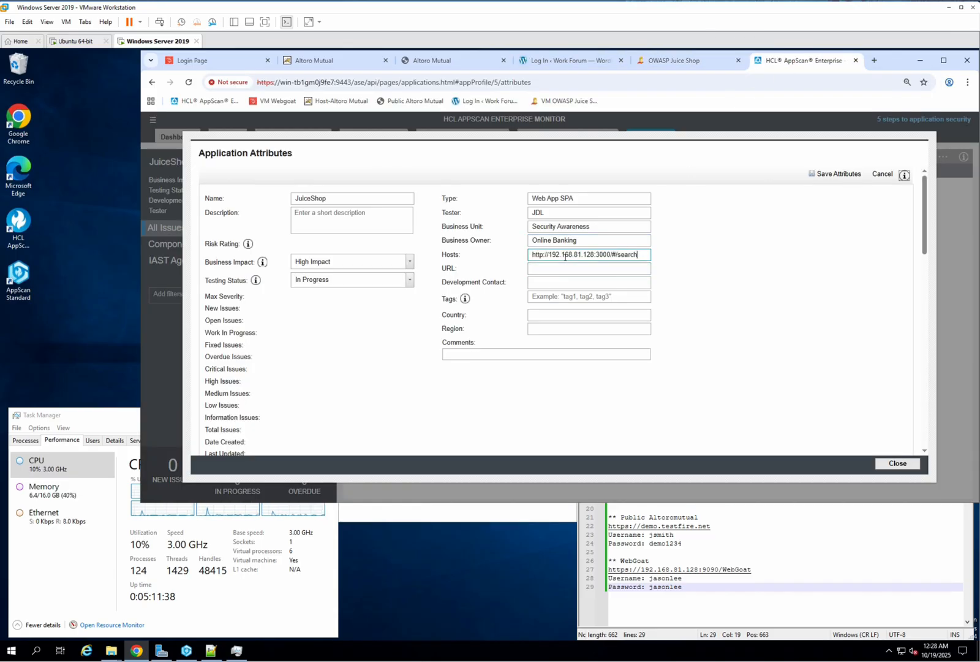
{"action": "left_click", "coordinate": [563, 267]}
{"action": "key", "text": "ctrl+v"}
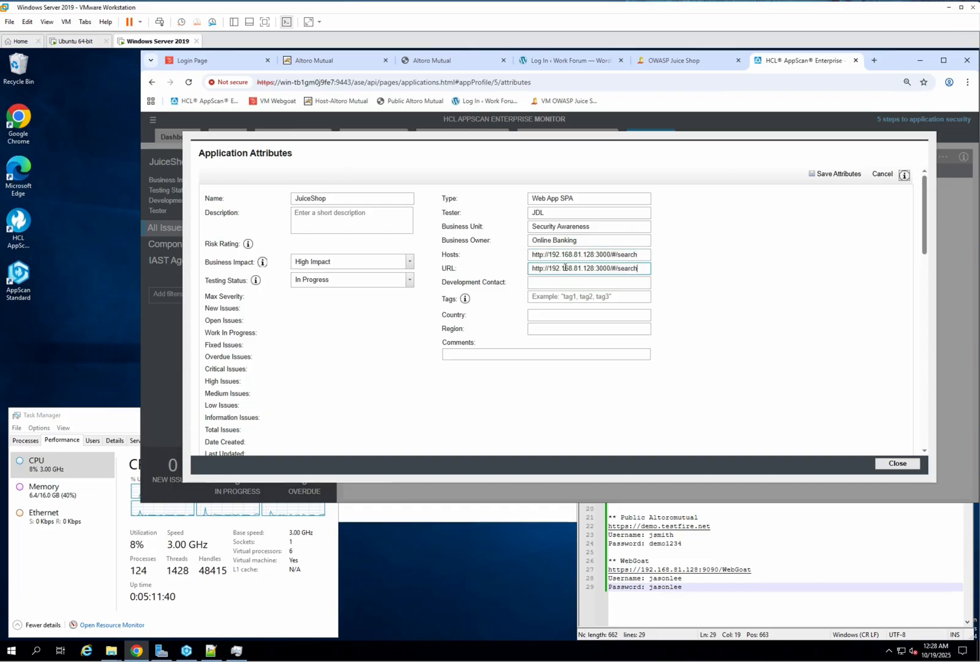
Step: Trim the Hosts value down to 192.168.81.128 by removing the protocol, port and path
{"action": "left_click_drag", "start_coordinate": [549, 255], "coordinate": [492, 259]}
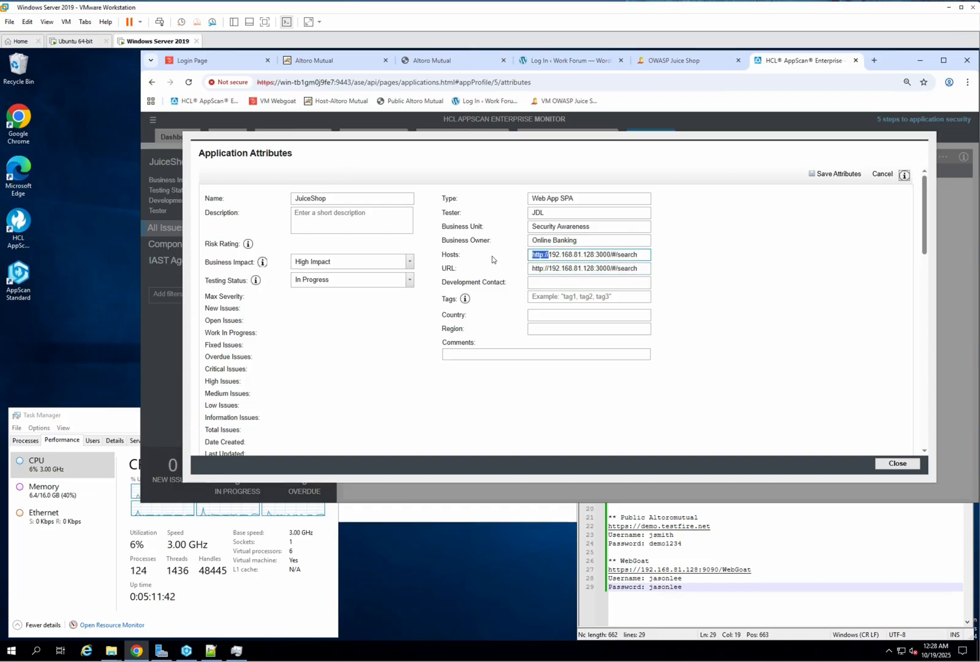
{"action": "key", "text": "BackSpace"}
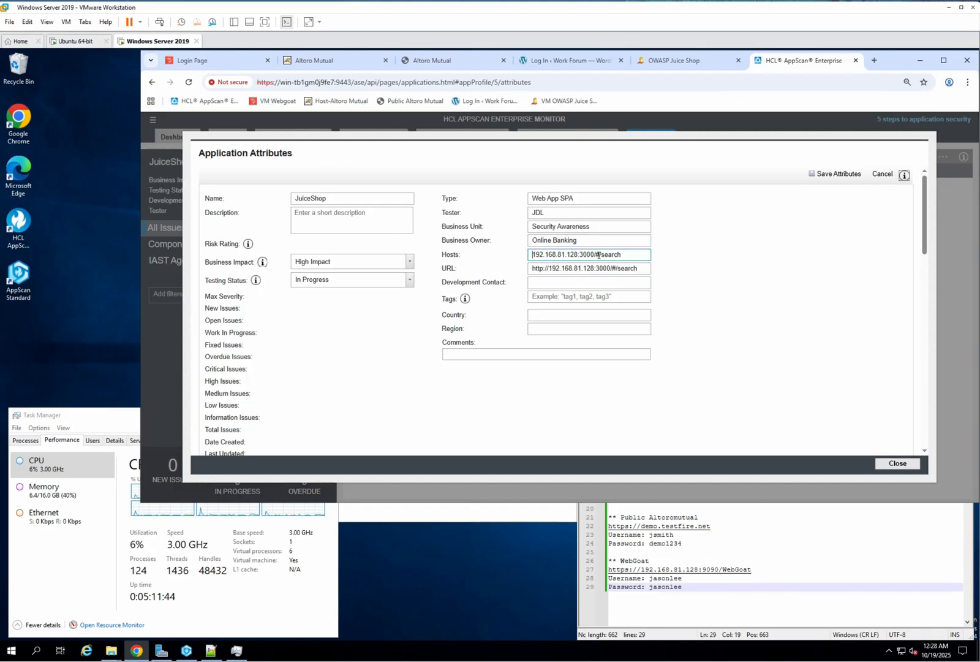
{"action": "left_click_drag", "start_coordinate": [628, 253], "coordinate": [577, 256]}
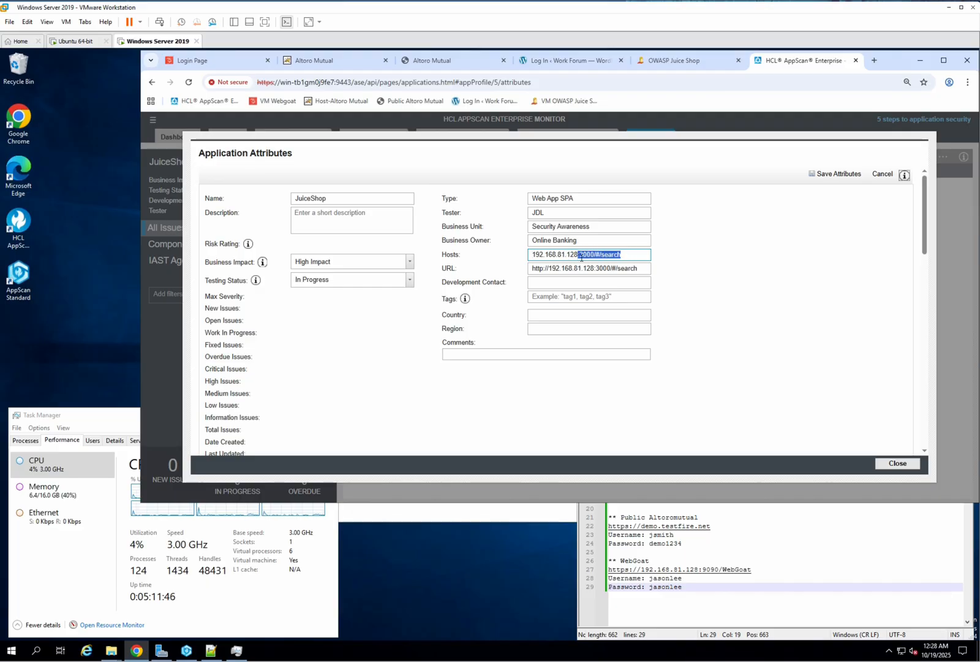
{"action": "key", "text": "BackSpace"}
{"action": "left_click", "coordinate": [720, 289]}
{"action": "left_click", "coordinate": [561, 318]}
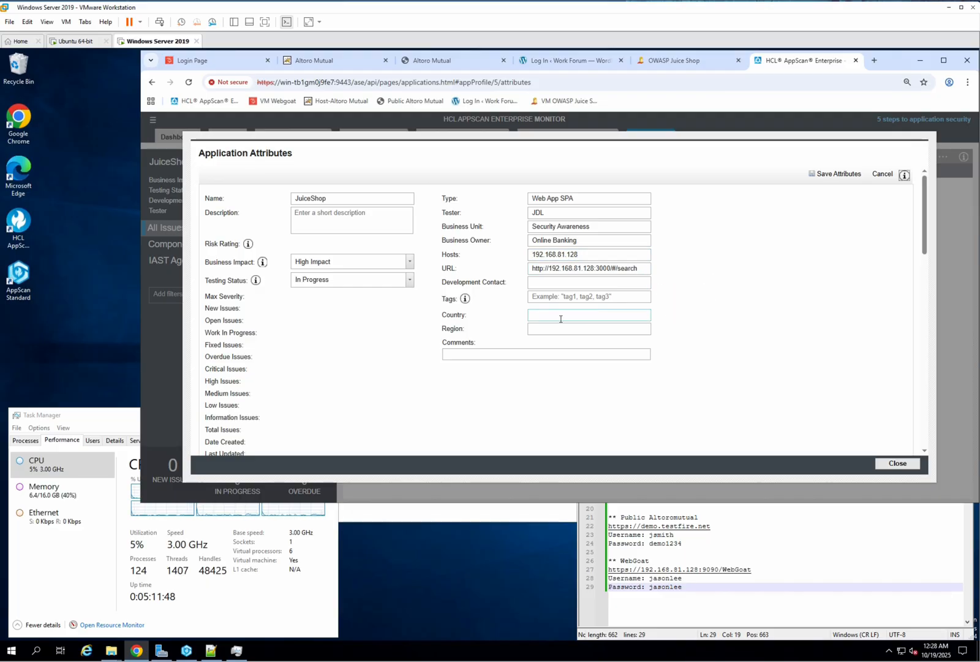
Step: Set the Country to Indonesia and the Region to Asean, then save the application attributes
{"action": "left_click", "coordinate": [582, 316]}
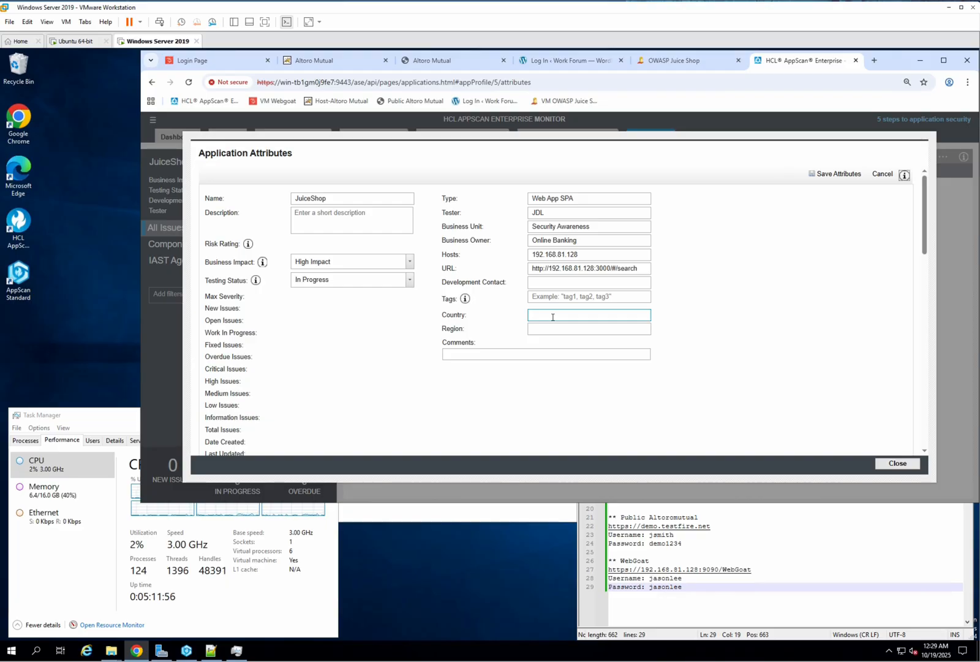
{"action": "type", "text": "ndonesia"}
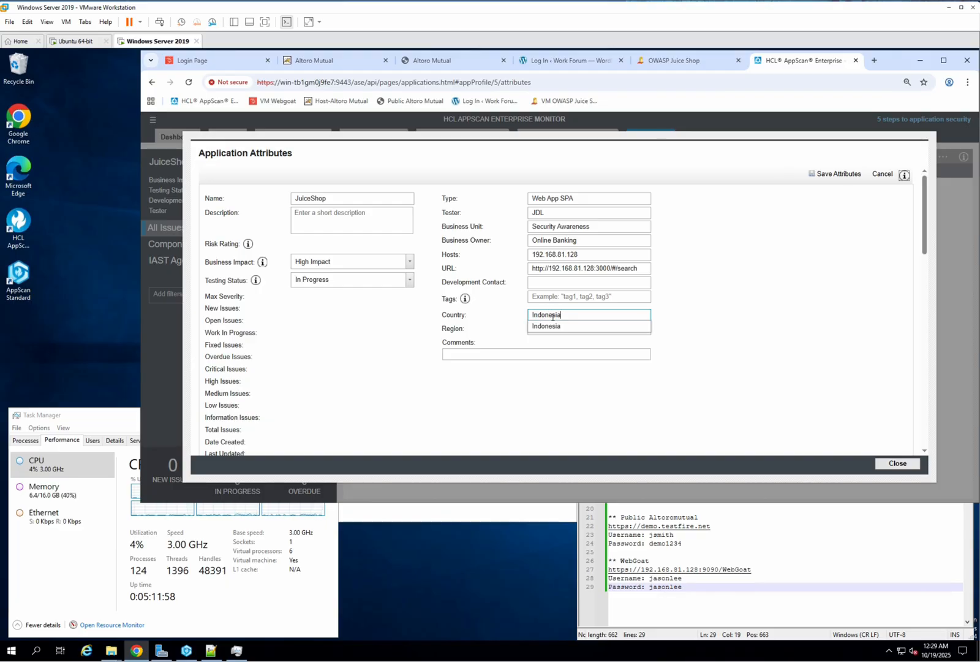
{"action": "key", "text": "Tab"}
{"action": "type", "text": "ASe"}
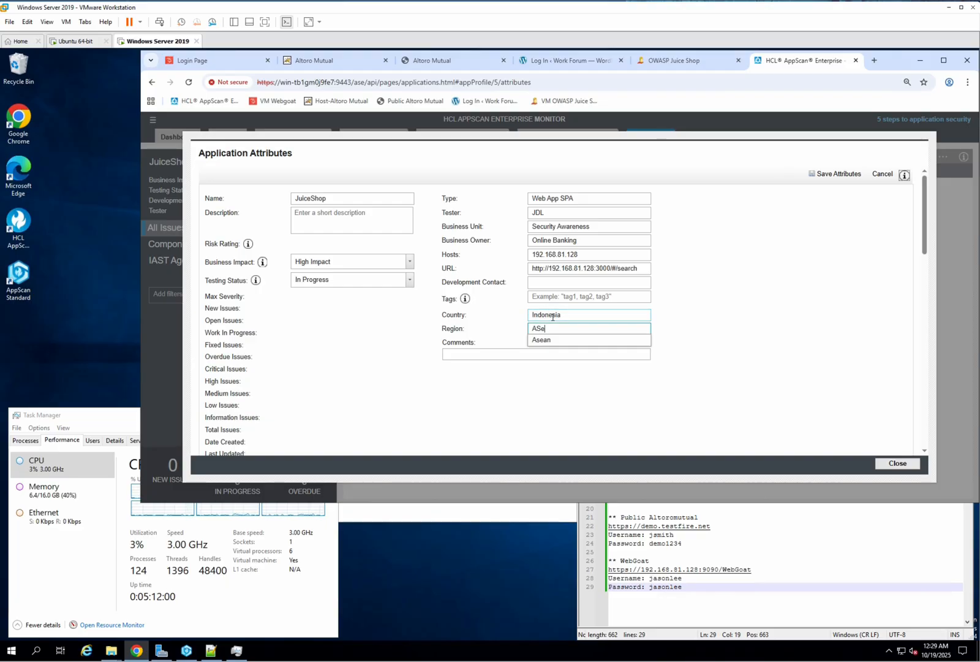
{"action": "key", "text": "BackSpace"}
{"action": "type", "text": "sean"}
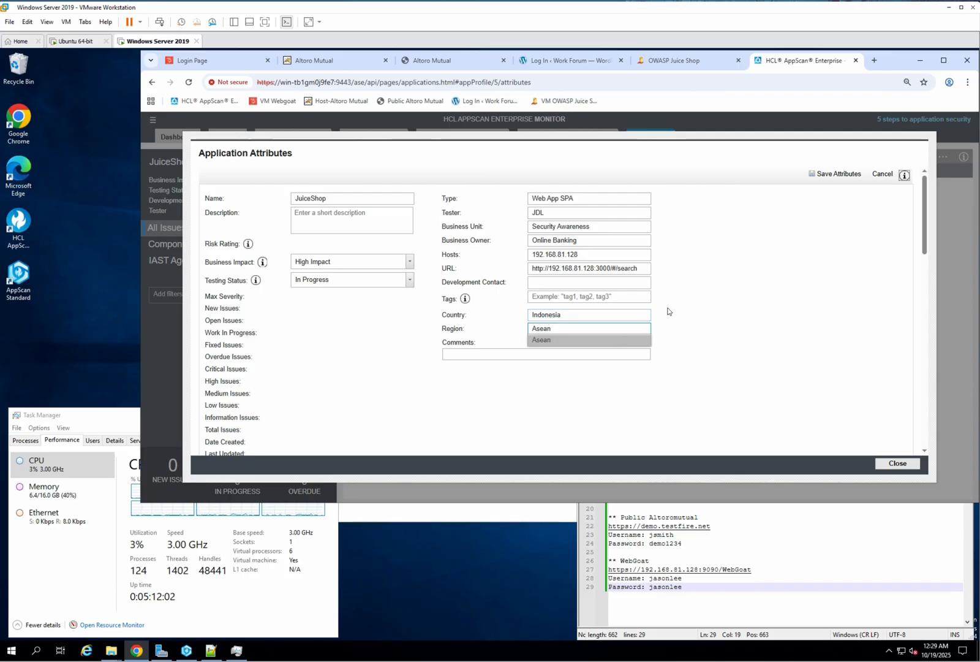
{"action": "left_click", "coordinate": [827, 175]}
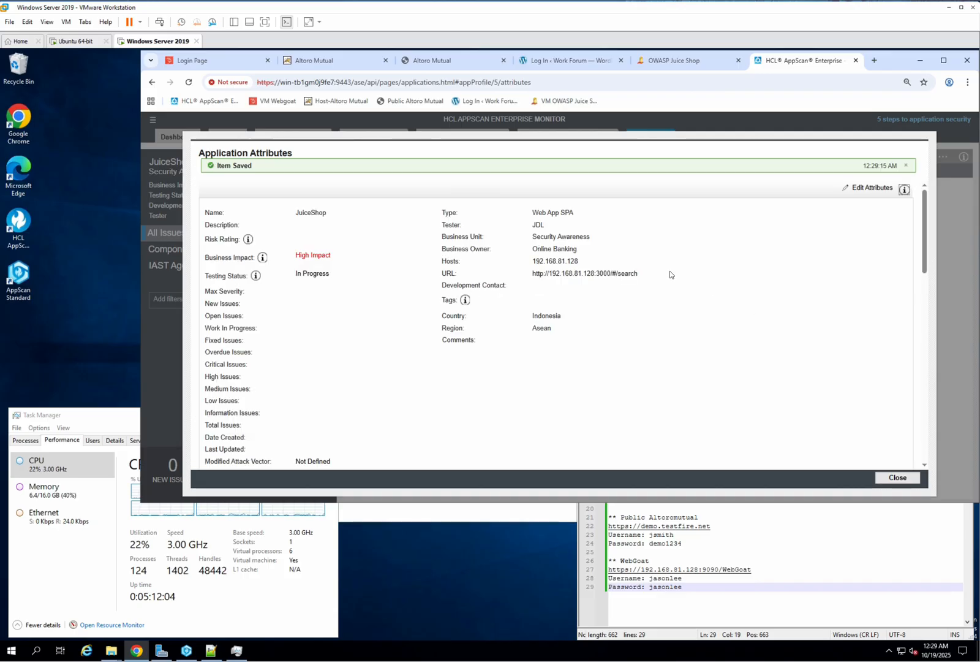
{"action": "left_click_drag", "start_coordinate": [925, 240], "coordinate": [925, 277]}
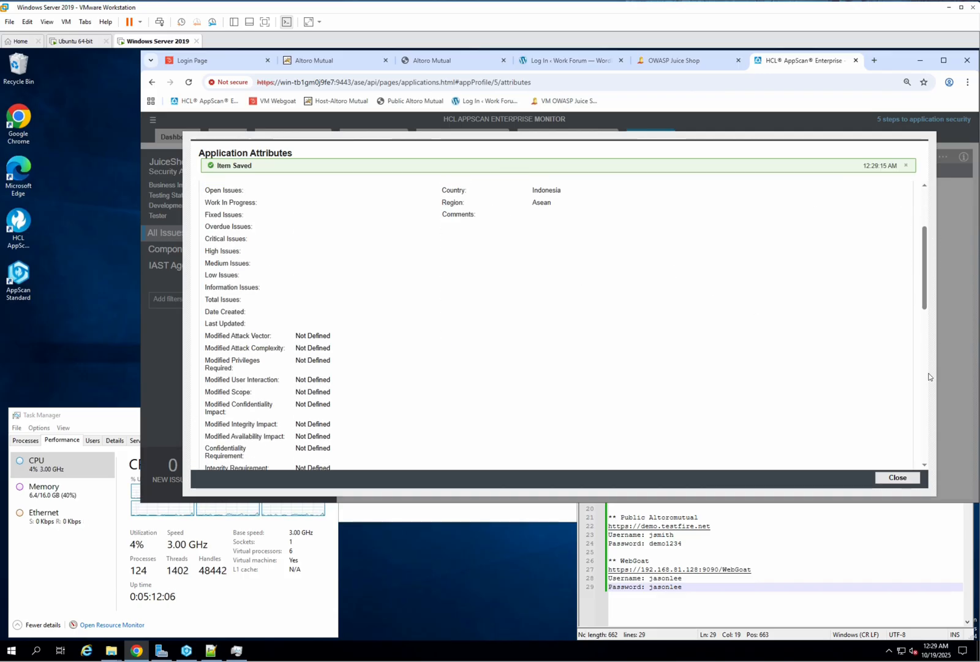
Step: Close the attributes dialog, browse the other application tabs and the portfolio, and reopen the JuiceShop application
{"action": "left_click", "coordinate": [899, 479]}
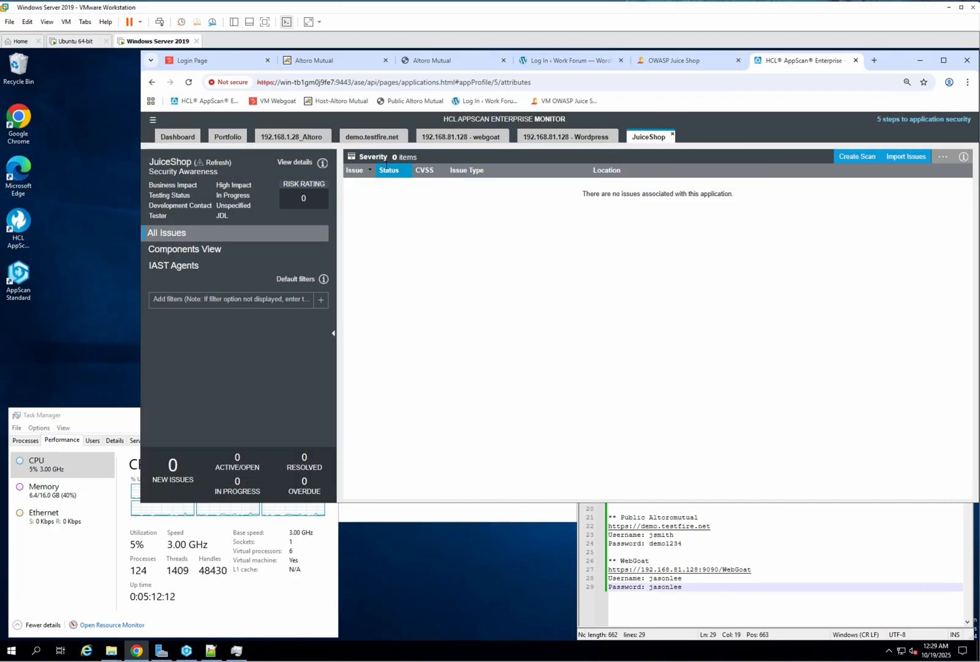
{"action": "left_click", "coordinate": [532, 141]}
{"action": "left_click", "coordinate": [451, 139]}
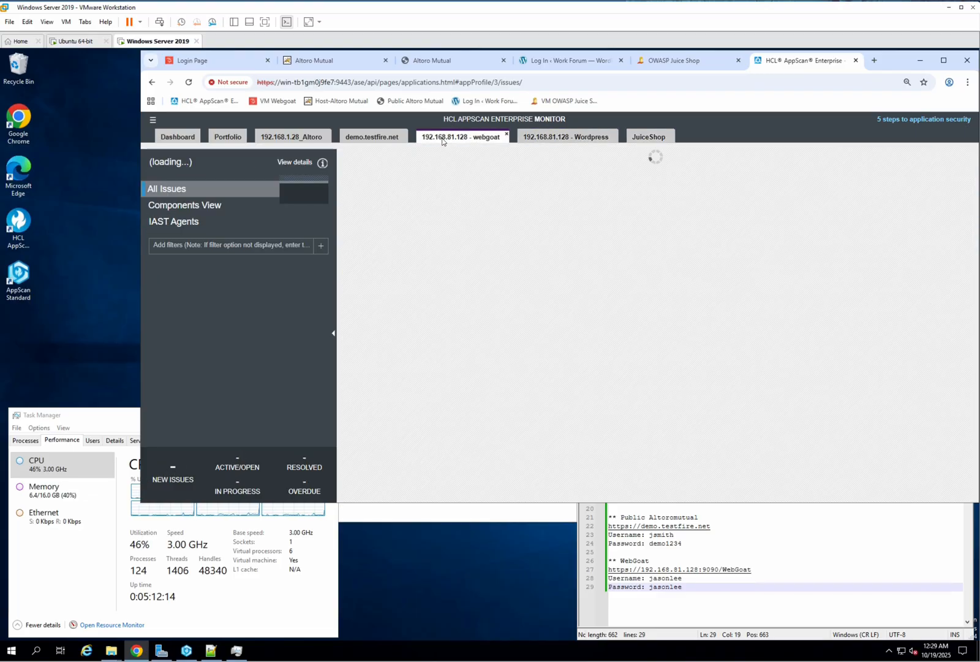
{"action": "left_click", "coordinate": [371, 138]}
{"action": "left_click", "coordinate": [290, 141]}
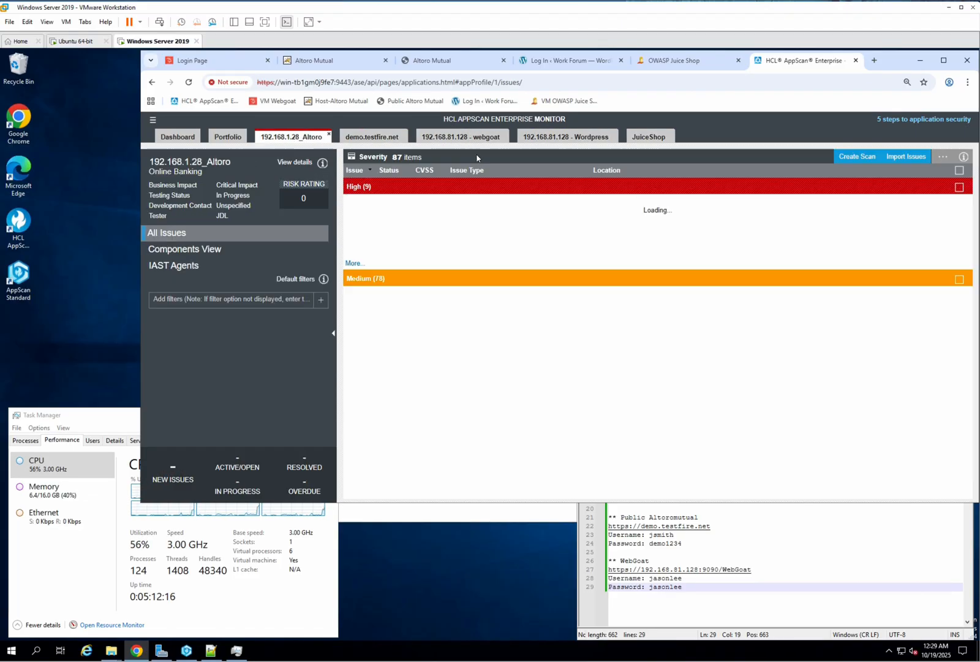
{"action": "left_click", "coordinate": [219, 139]}
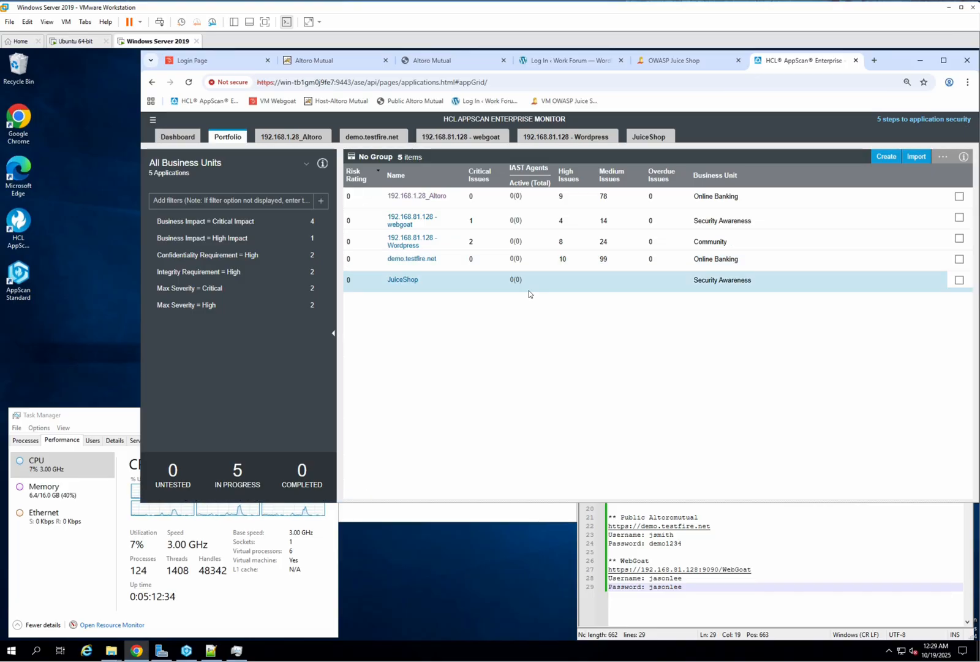
{"action": "left_click", "coordinate": [401, 279]}
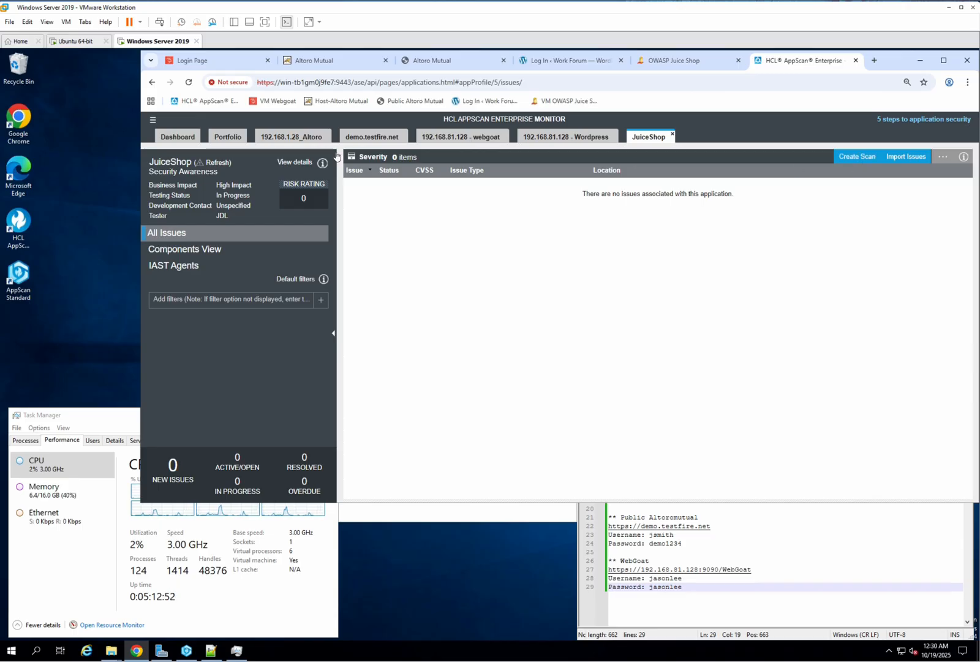
Step: Open the Scans folders, browse to Regions > Asean > Indonesia and tick the four Starting URL scans there
{"action": "left_click", "coordinate": [153, 122]}
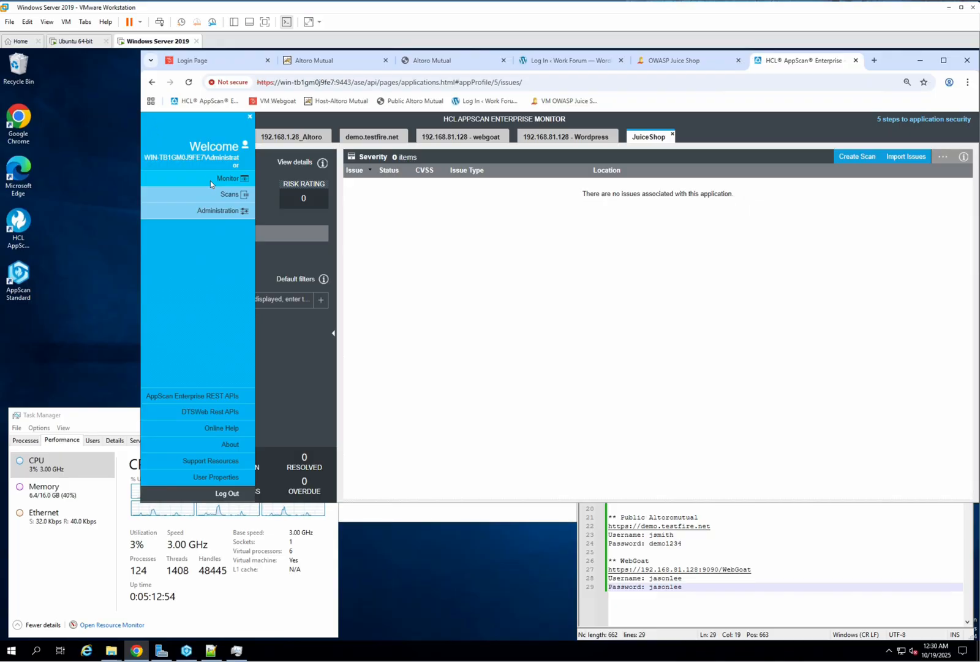
{"action": "right_click", "coordinate": [226, 194]}
{"action": "left_click", "coordinate": [224, 195]}
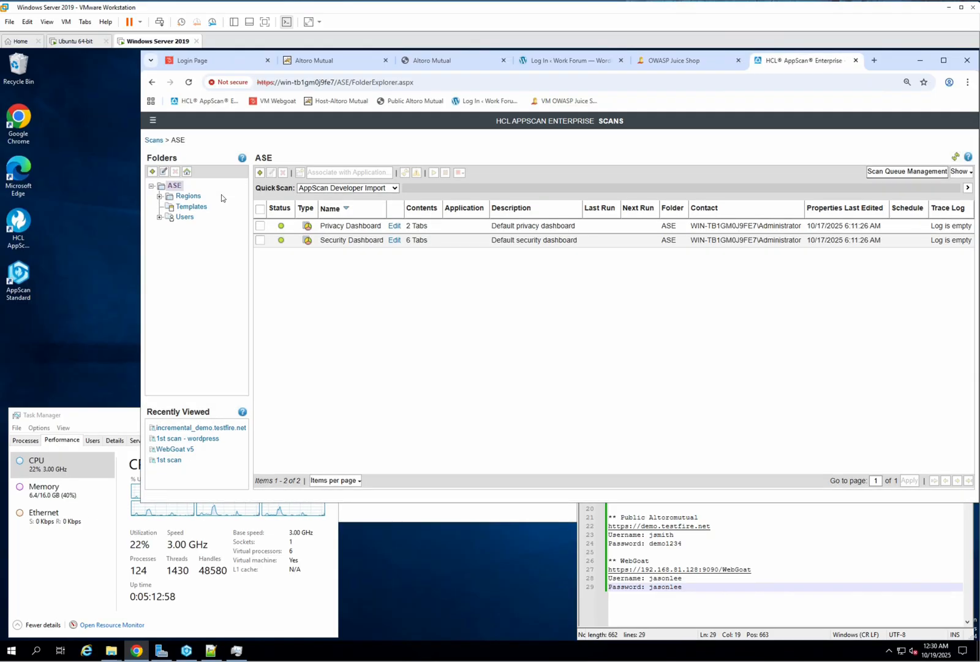
{"action": "left_click", "coordinate": [159, 197]}
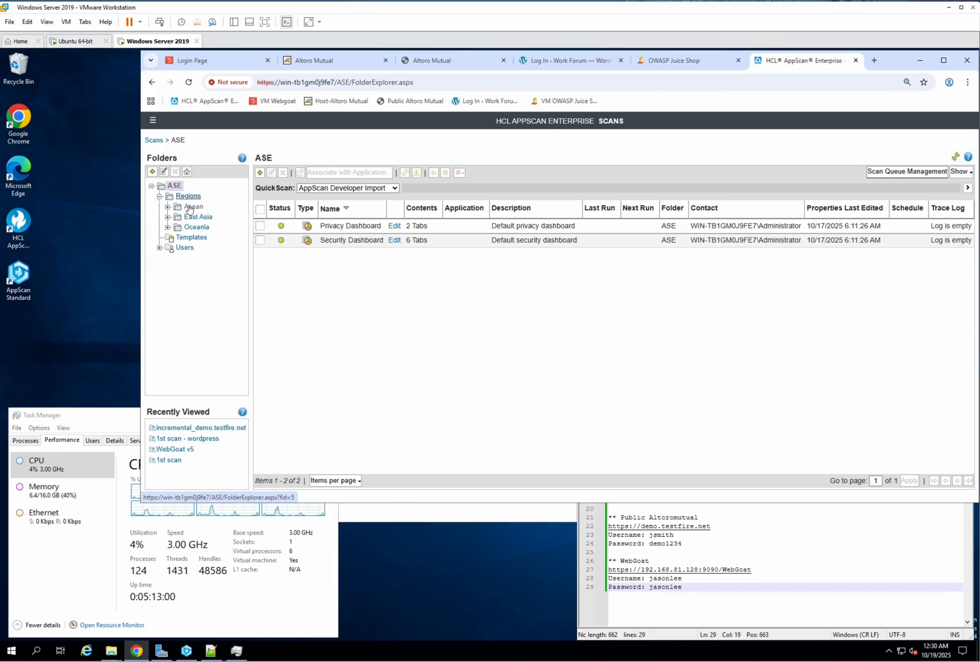
{"action": "left_click", "coordinate": [168, 206]}
{"action": "left_click", "coordinate": [204, 217]}
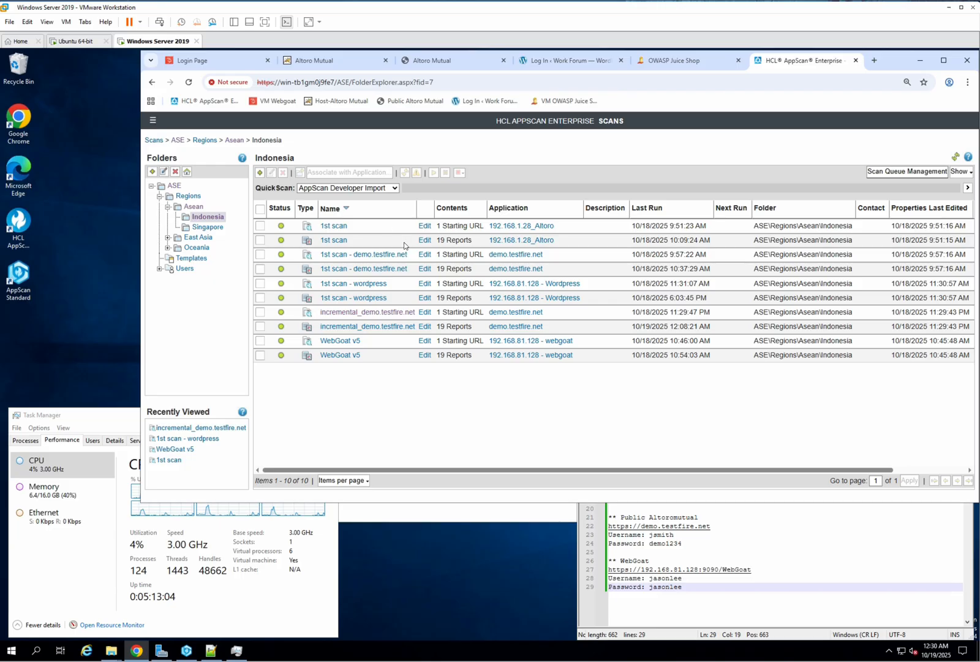
{"action": "left_click", "coordinate": [260, 341]}
{"action": "left_click", "coordinate": [259, 284]}
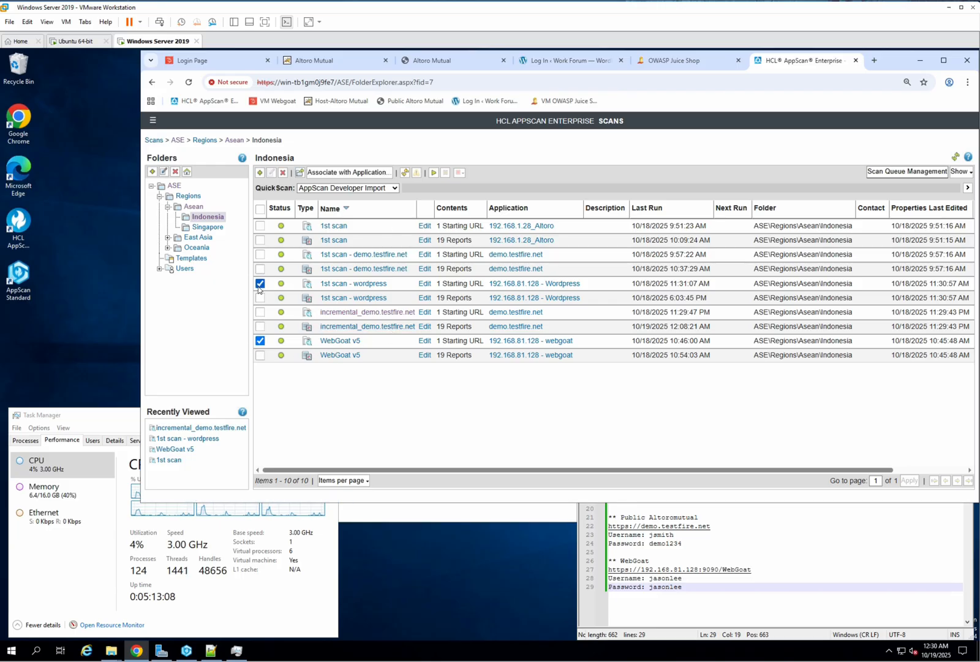
{"action": "left_click", "coordinate": [261, 256]}
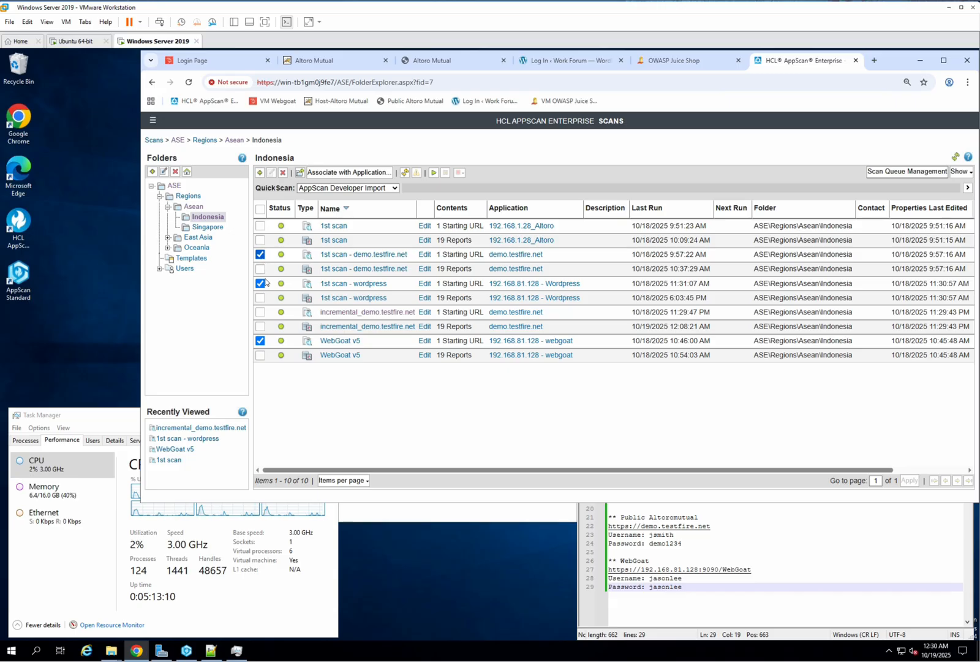
{"action": "left_click", "coordinate": [260, 313]}
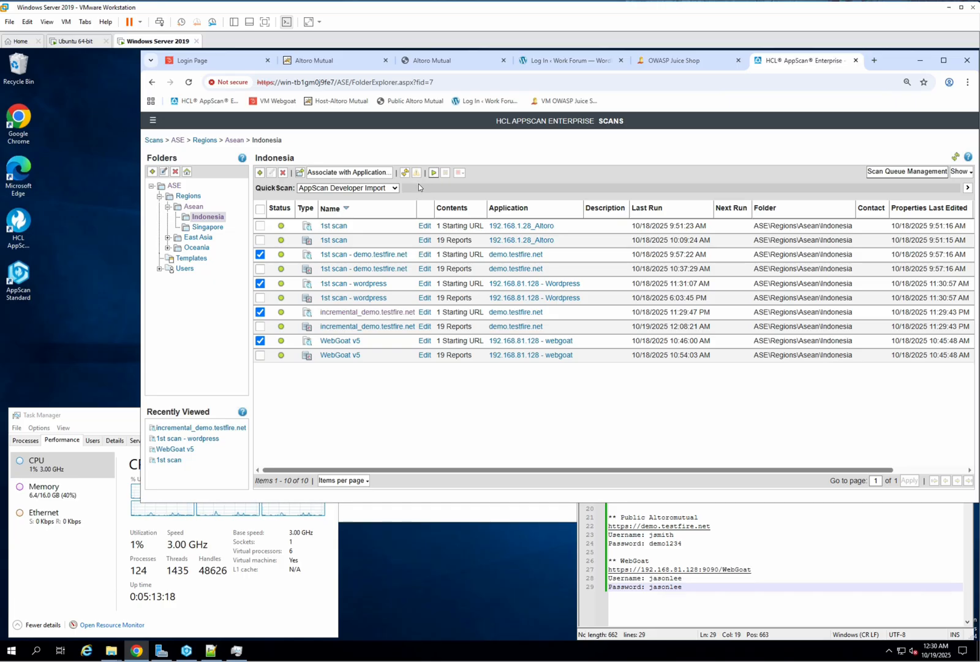
Step: Create a new JuiceShop scan in folder ASE\Regions\Asean\Indonesia using the Regular Scan template
{"action": "left_click", "coordinate": [153, 121]}
{"action": "left_click", "coordinate": [231, 177]}
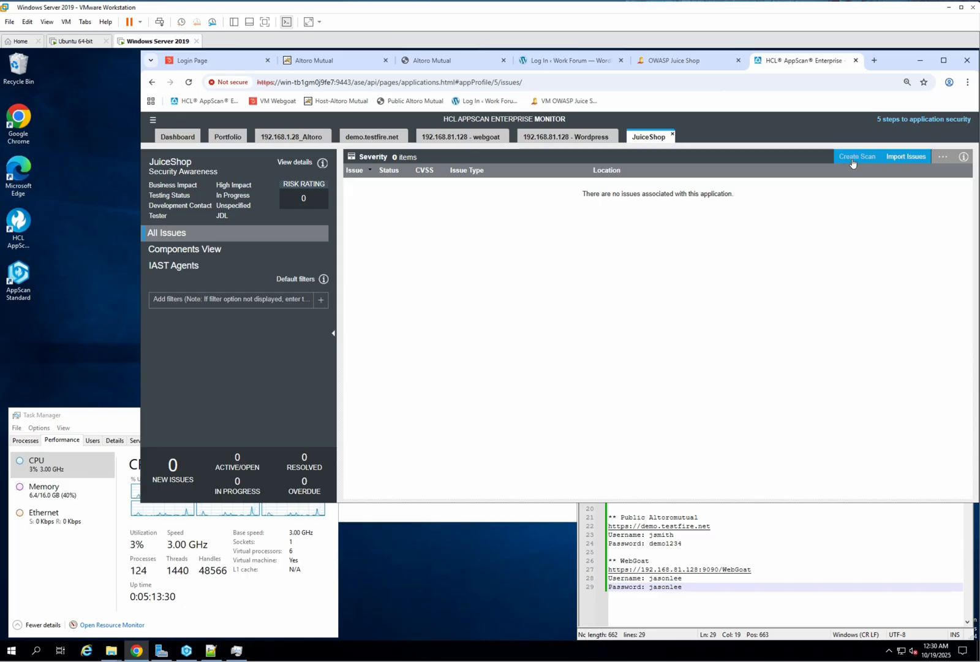
{"action": "left_click", "coordinate": [283, 164]}
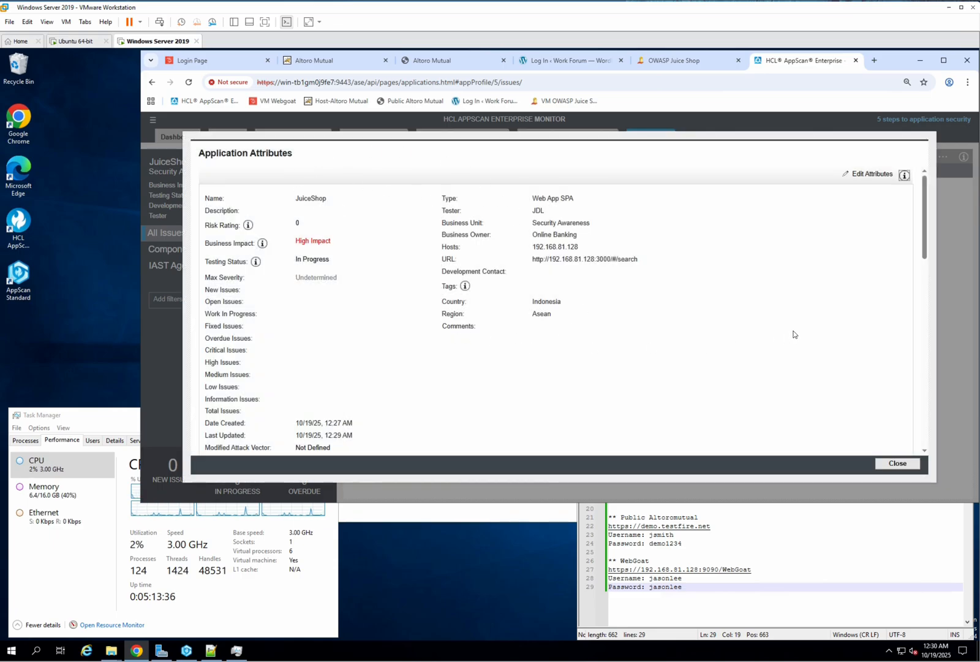
{"action": "left_click_drag", "start_coordinate": [919, 256], "coordinate": [922, 333]}
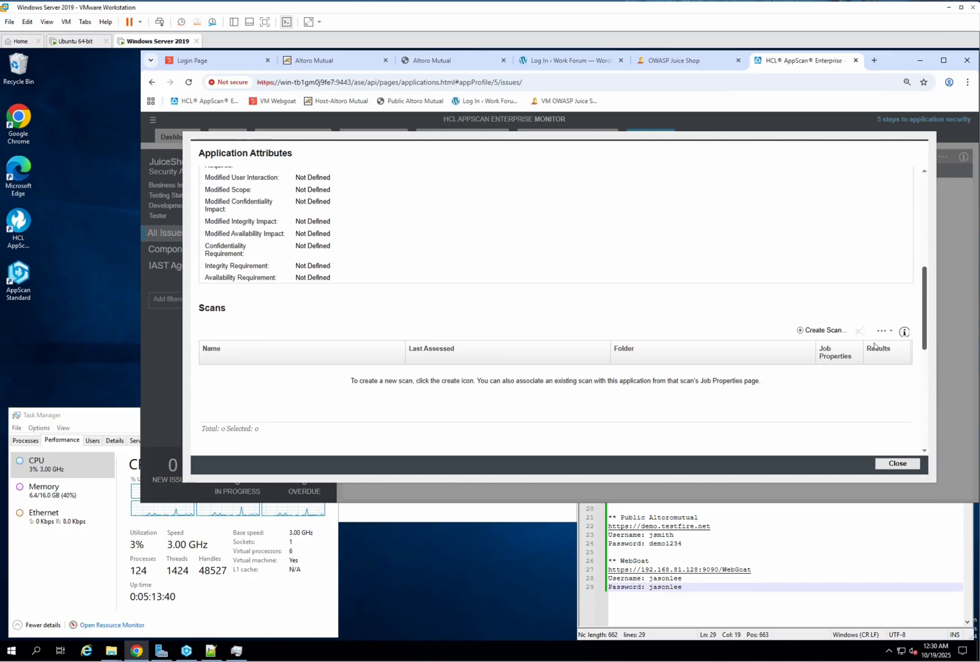
{"action": "left_click", "coordinate": [824, 330]}
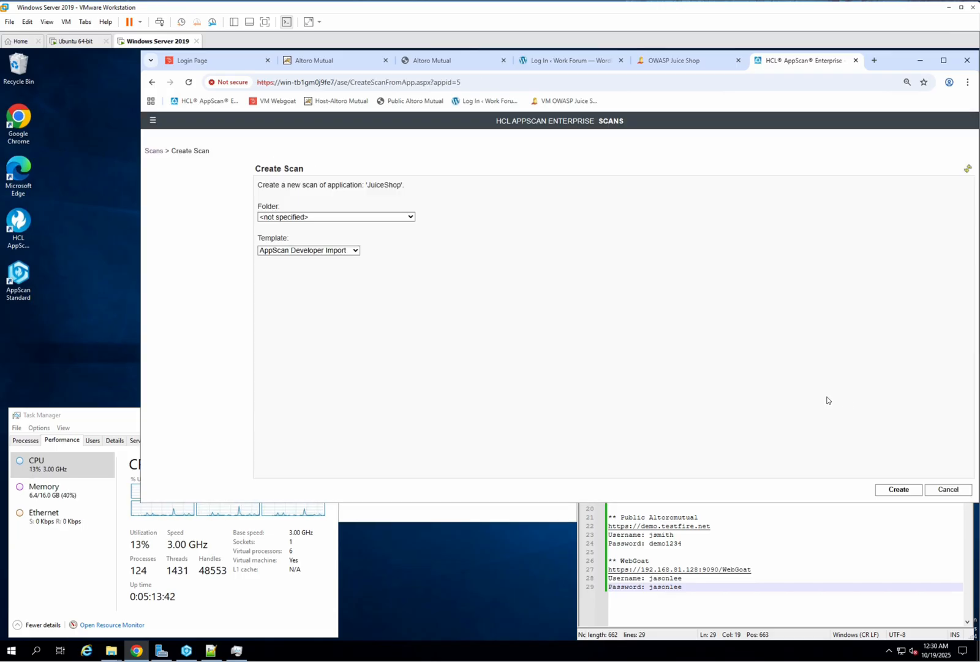
{"action": "left_click", "coordinate": [398, 217]}
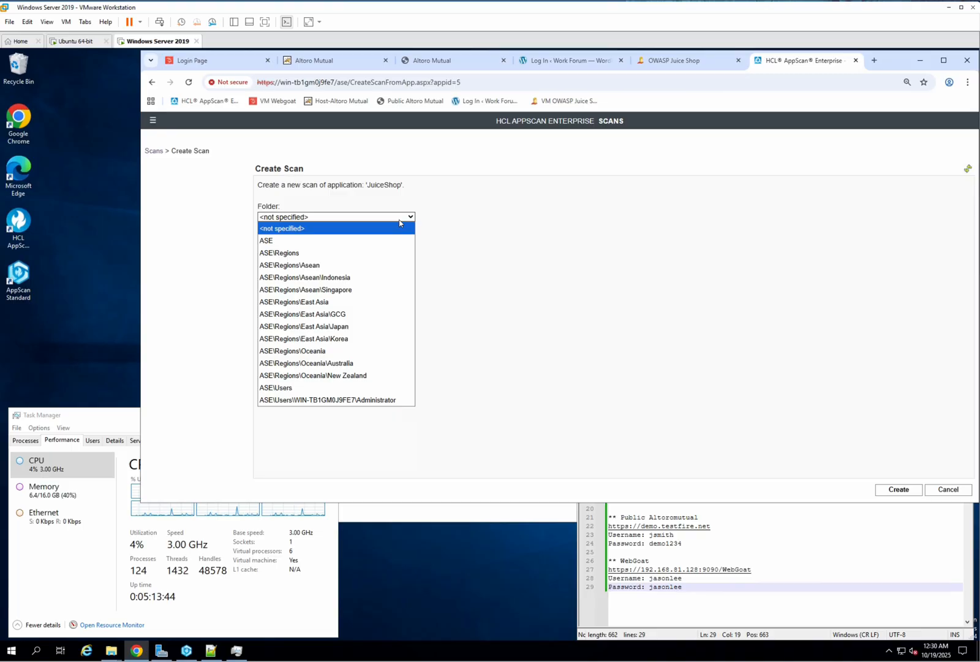
{"action": "left_click", "coordinate": [384, 277]}
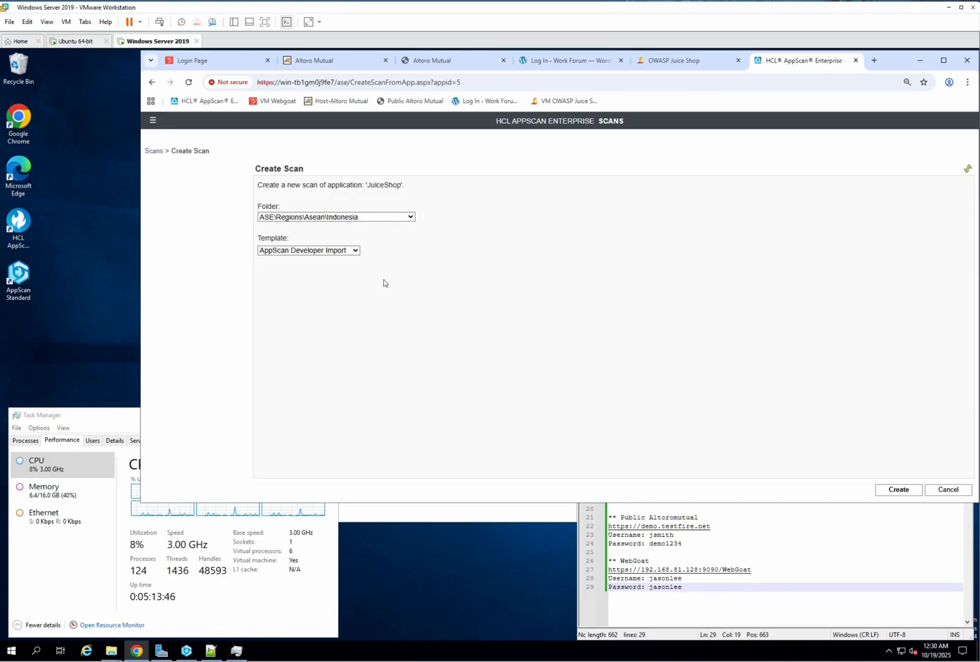
{"action": "left_click", "coordinate": [353, 251]}
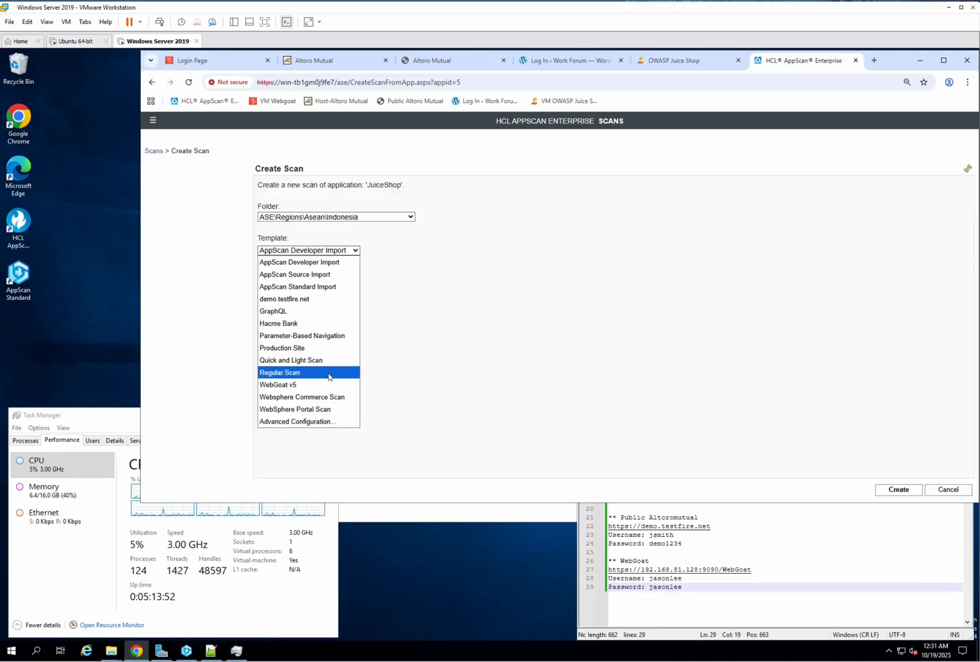
{"action": "left_click", "coordinate": [328, 371]}
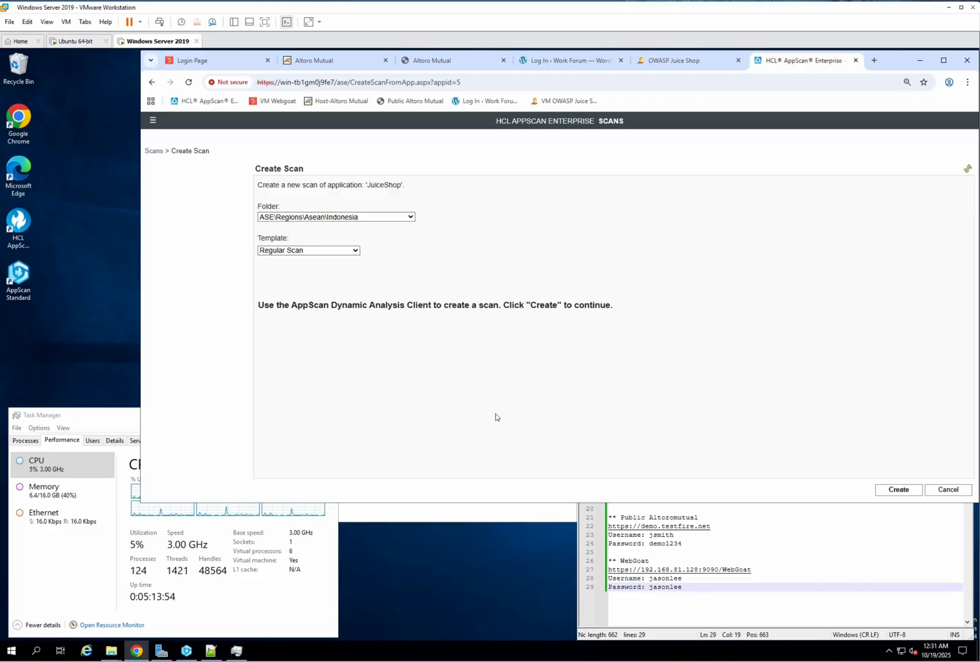
{"action": "left_click", "coordinate": [900, 492]}
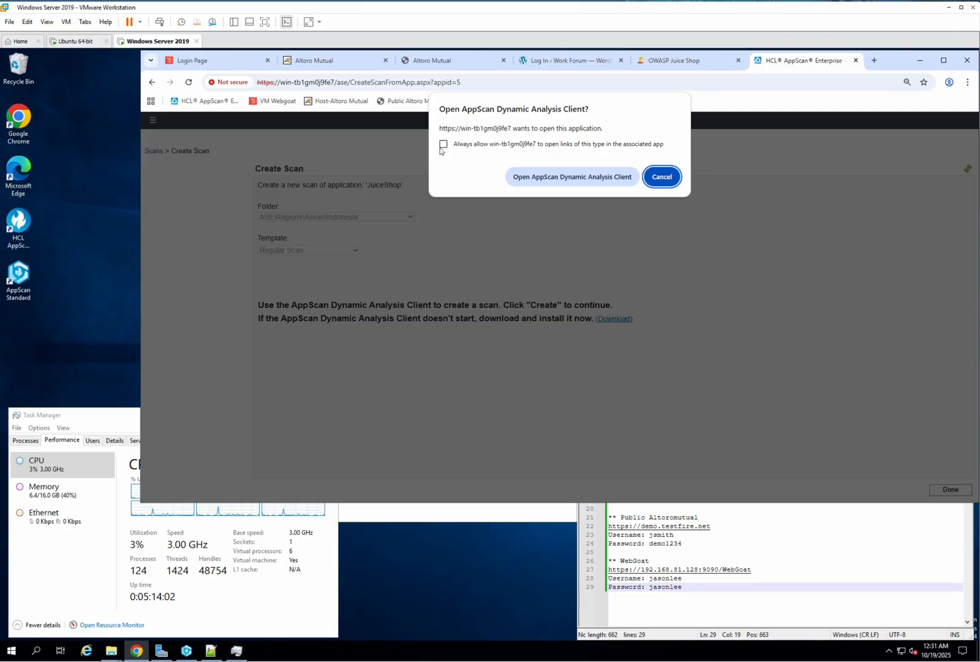
Step: Launch the AppScan Dynamic Analysis Client and log in to the ASE server with the saved administrator account
{"action": "left_click", "coordinate": [541, 177]}
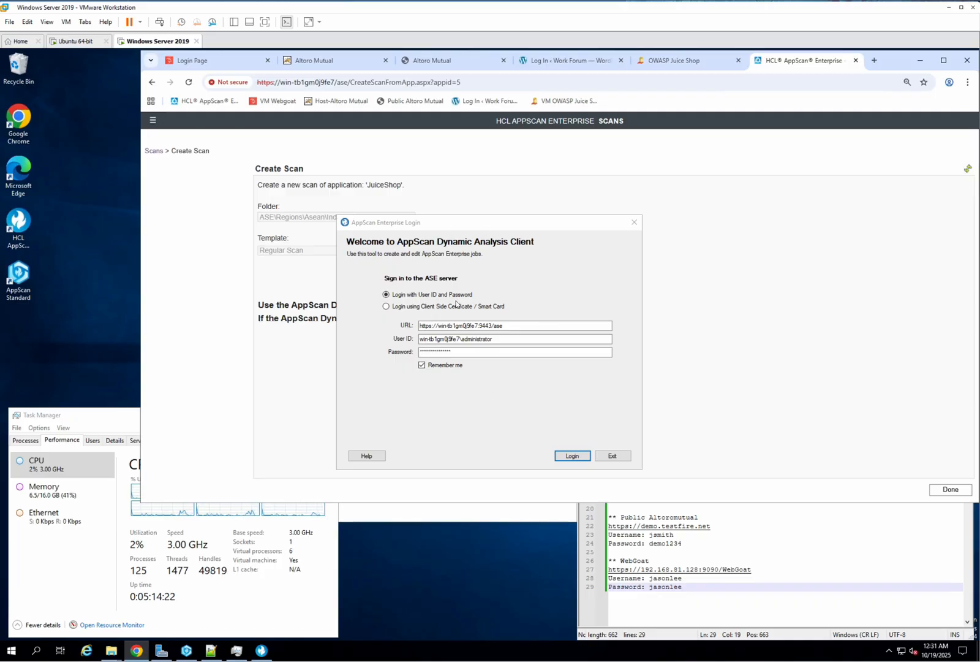
{"action": "left_click_drag", "start_coordinate": [454, 220], "coordinate": [462, 198]}
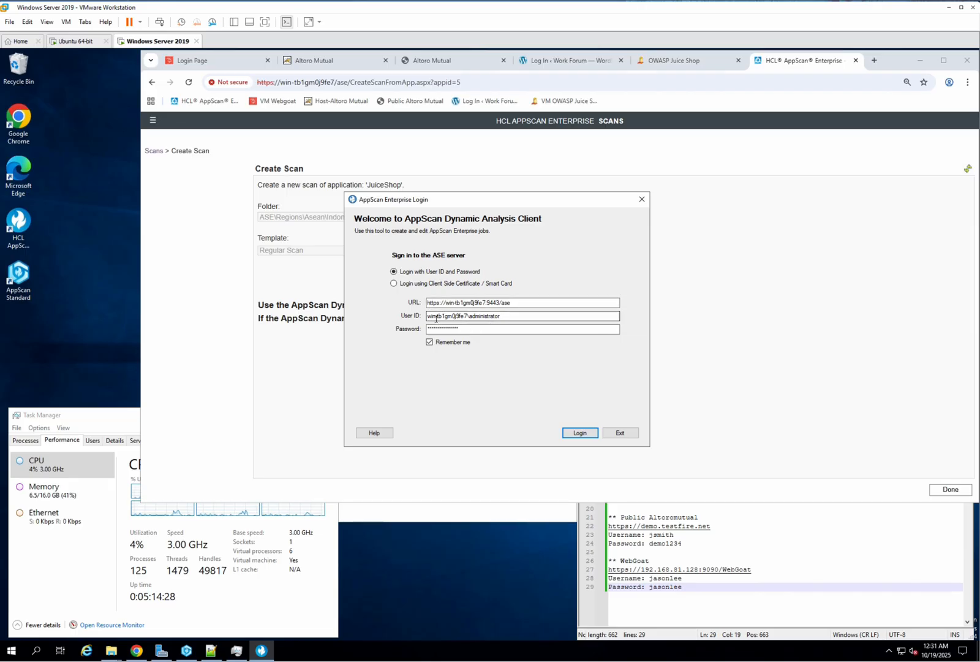
{"action": "left_click", "coordinate": [579, 434]}
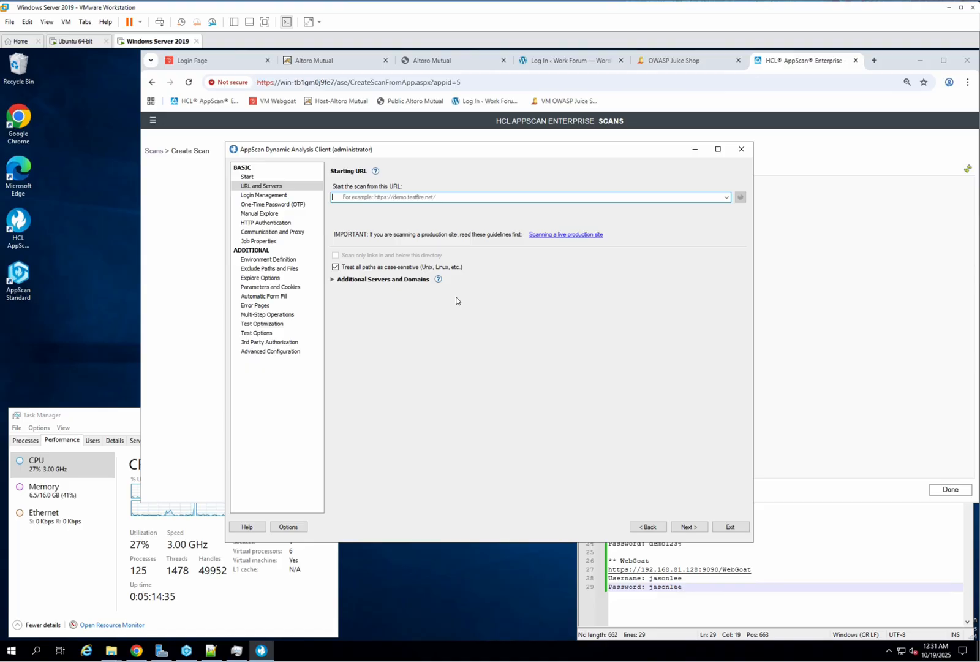
{"action": "left_click", "coordinate": [400, 197]}
{"action": "type", "text": "http://192.168.81.128:3000/#/search"}
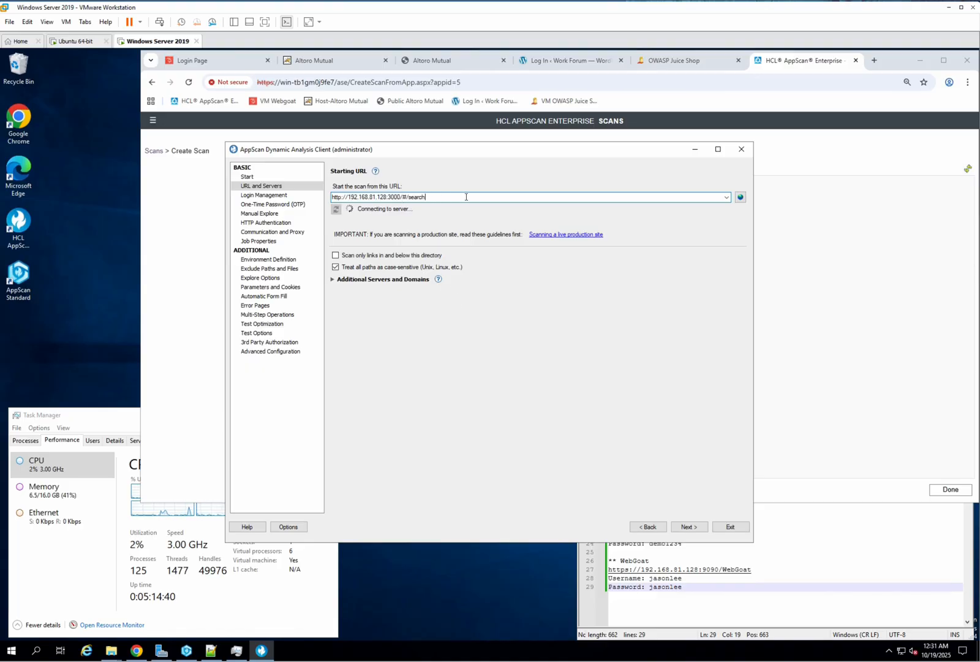
{"action": "key", "text": "BackSpace"}
{"action": "key", "text": "BackSpace"}
{"action": "key", "text": "BackSpace"}
{"action": "key", "text": "BackSpace"}
{"action": "key", "text": "BackSpace"}
{"action": "key", "text": "BackSpace"}
{"action": "key", "text": "BackSpace"}
{"action": "key", "text": "BackSpace"}
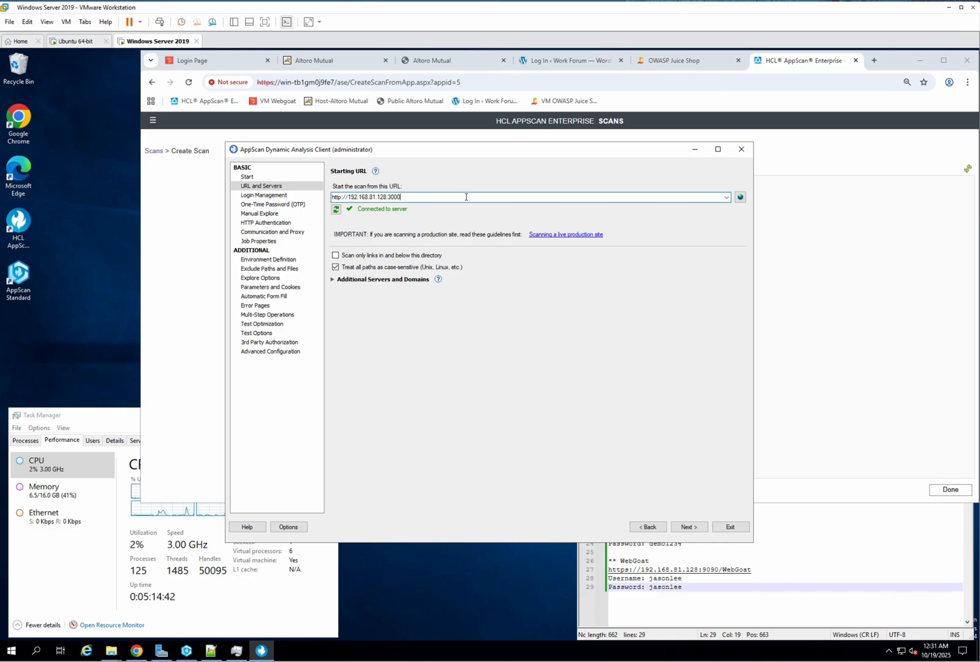
{"action": "left_click", "coordinate": [442, 406]}
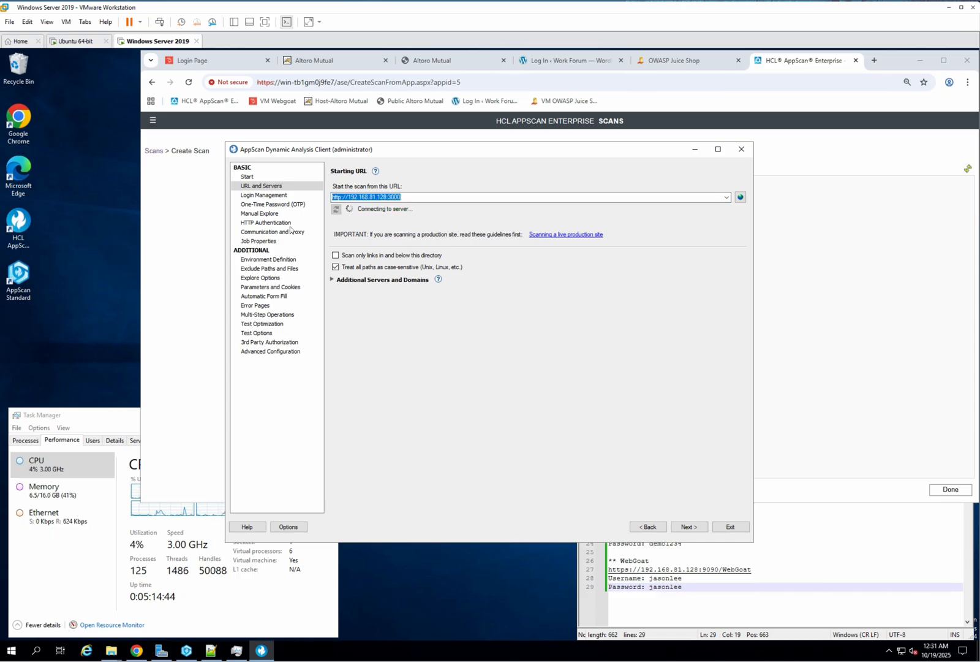
Step: Choose Recorded as the login method and start recording the login in the AppScan Chromium browser
{"action": "left_click", "coordinate": [276, 195]}
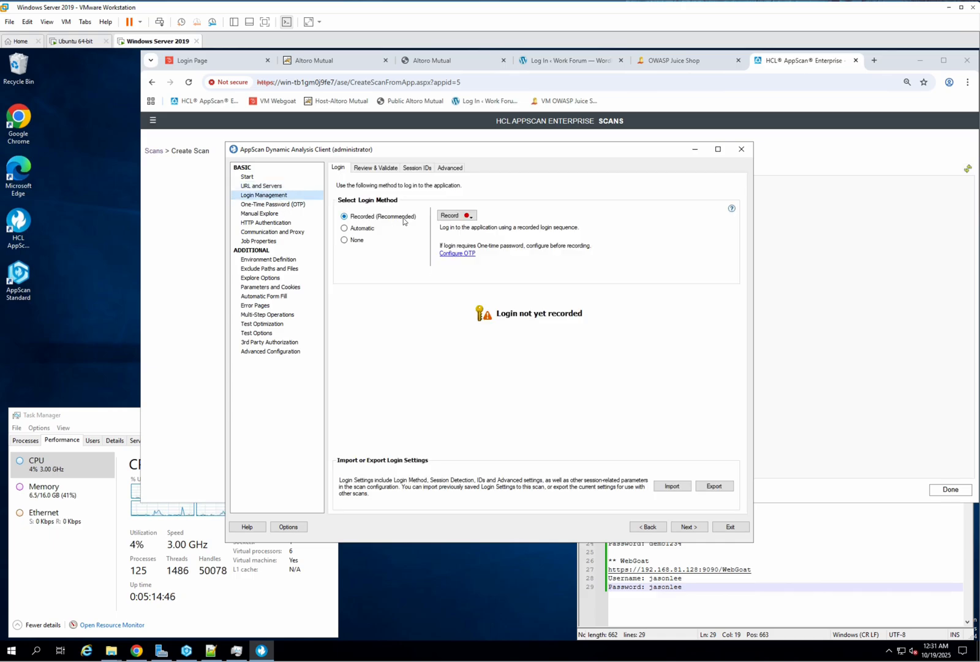
{"action": "left_click", "coordinate": [358, 228]}
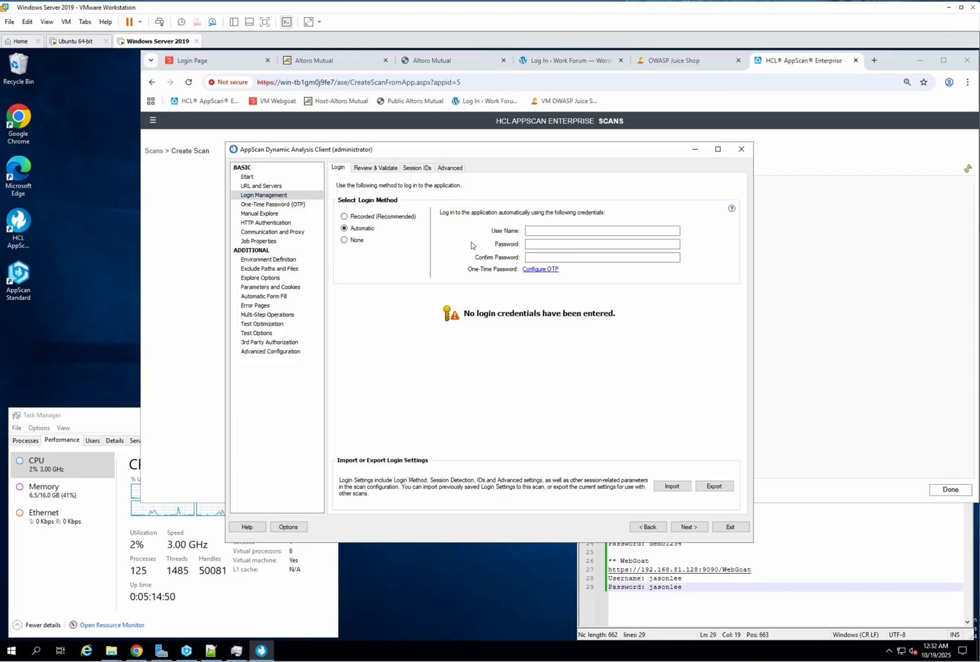
{"action": "left_click", "coordinate": [344, 241]}
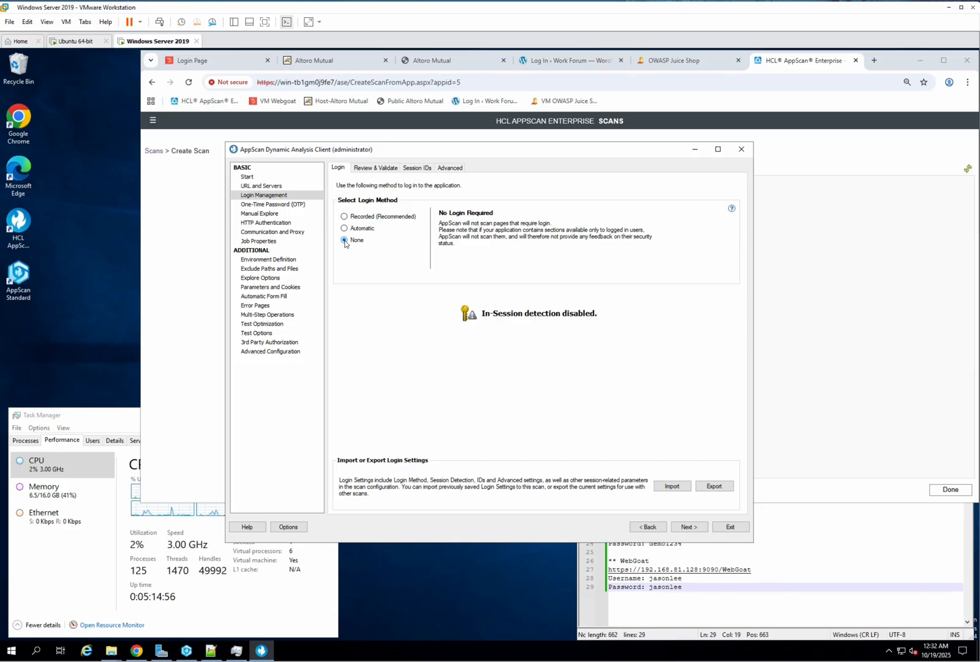
{"action": "left_click", "coordinate": [344, 216]}
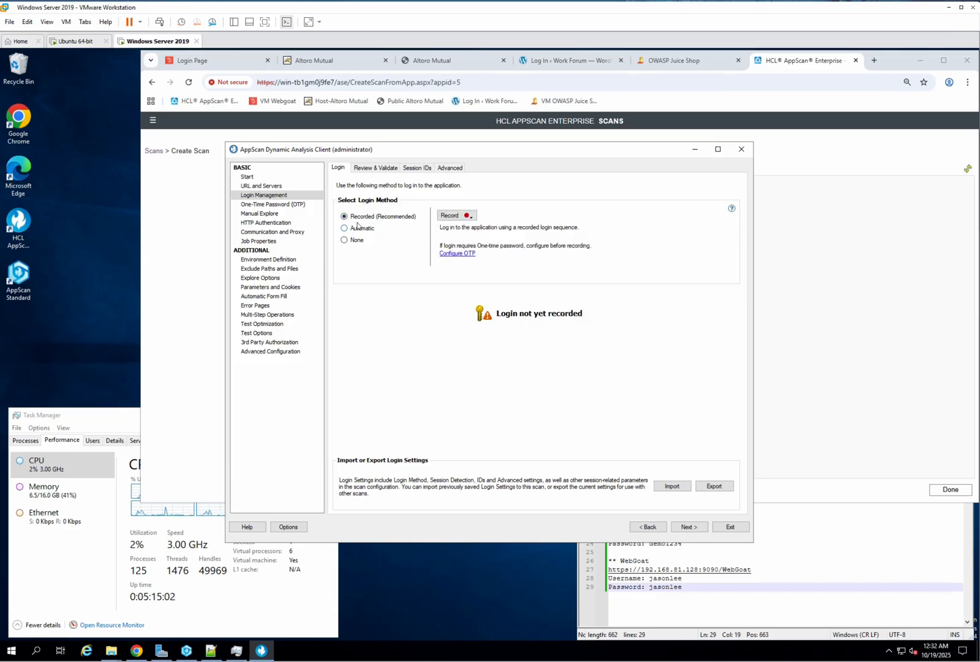
{"action": "left_click", "coordinate": [465, 215]}
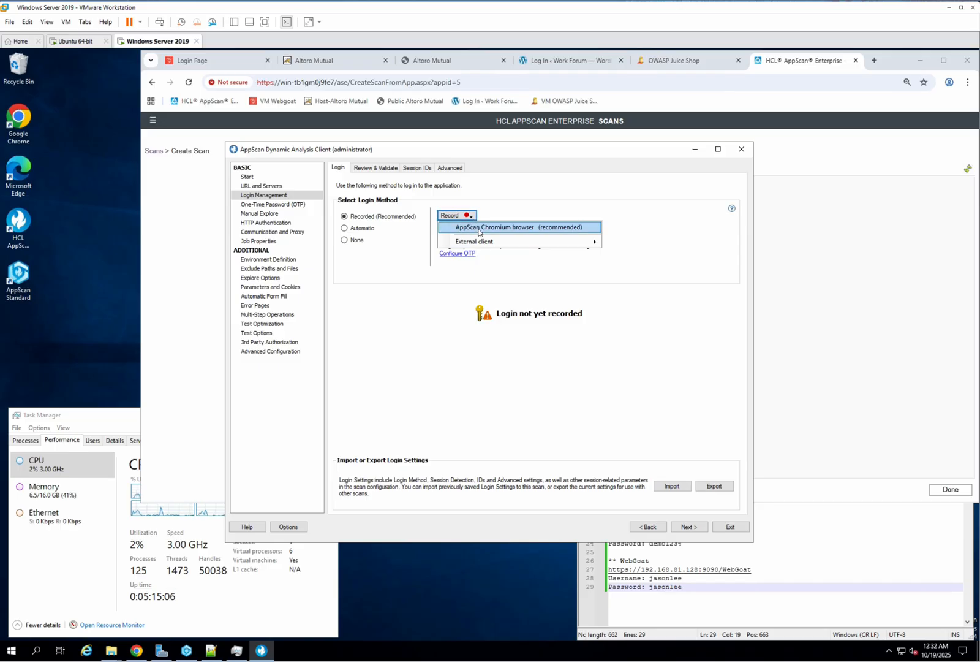
{"action": "left_click", "coordinate": [478, 228]}
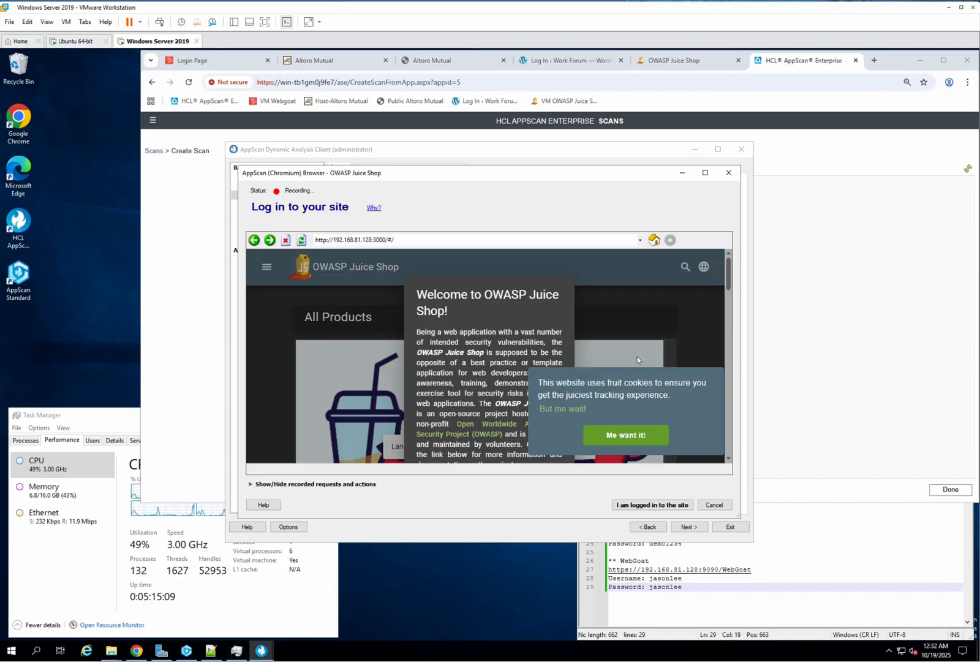
Step: In the recording browser, accept the Juice Shop cookie banner and dismiss the welcome popup
{"action": "left_click", "coordinate": [644, 436]}
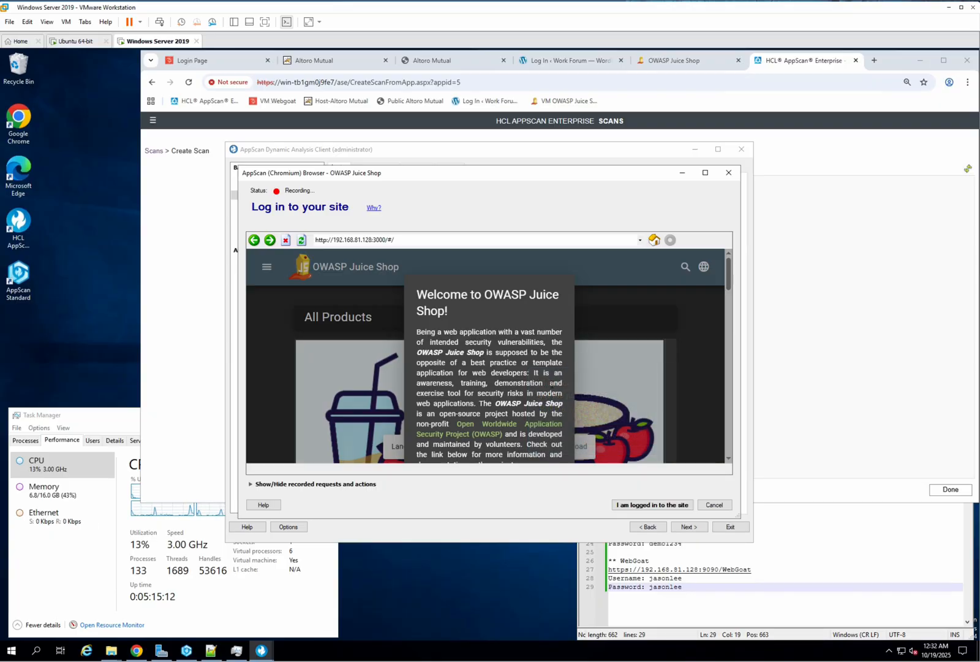
{"action": "left_click", "coordinate": [726, 306]}
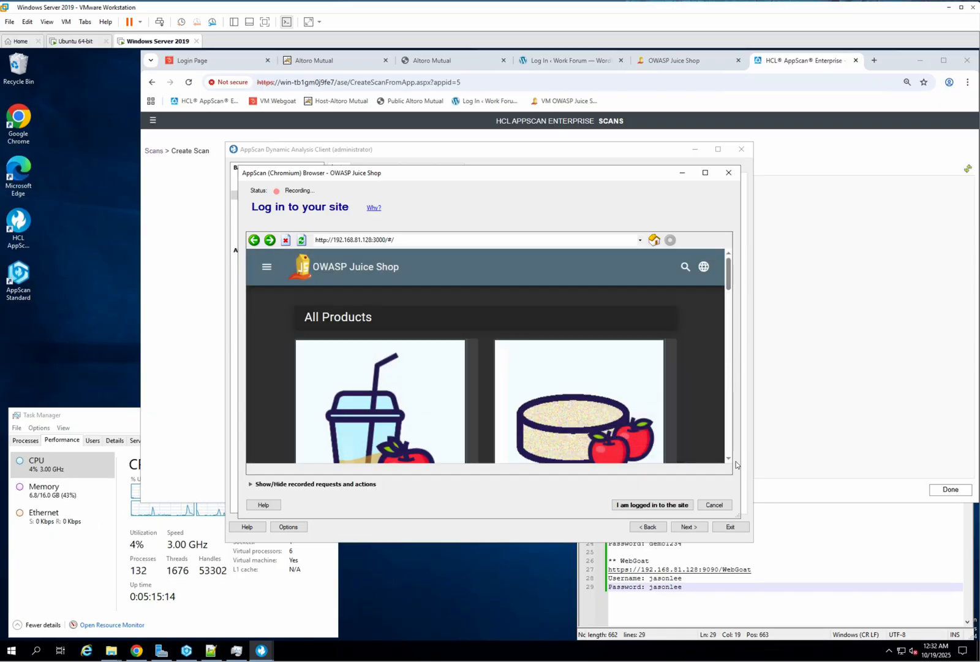
Step: Enlarge the recording browser and open the Juice Shop login page from the Account menu
{"action": "left_click_drag", "start_coordinate": [747, 515], "coordinate": [810, 582]}
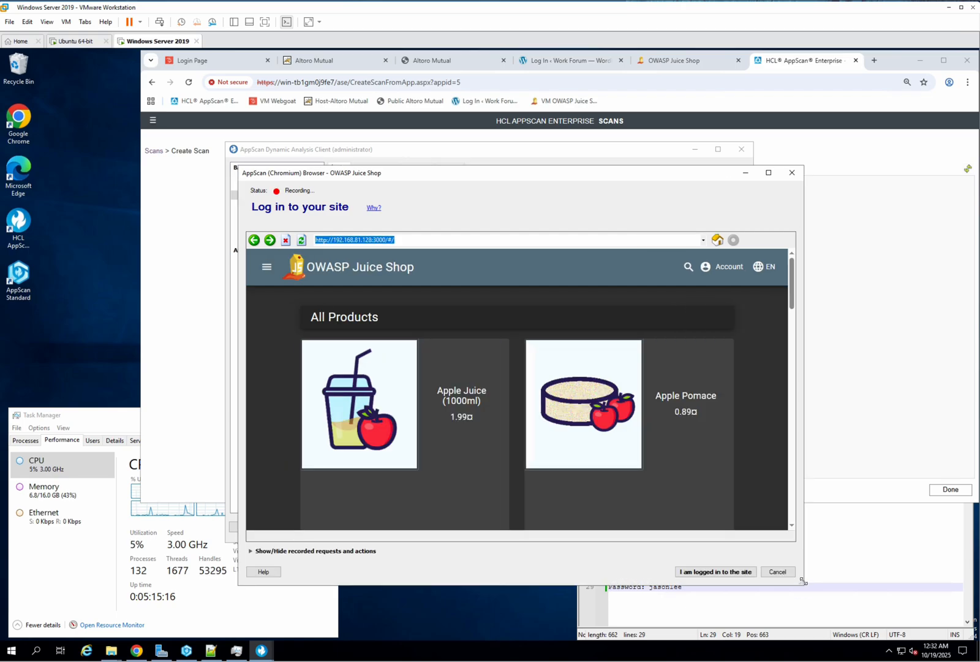
{"action": "left_click", "coordinate": [730, 272]}
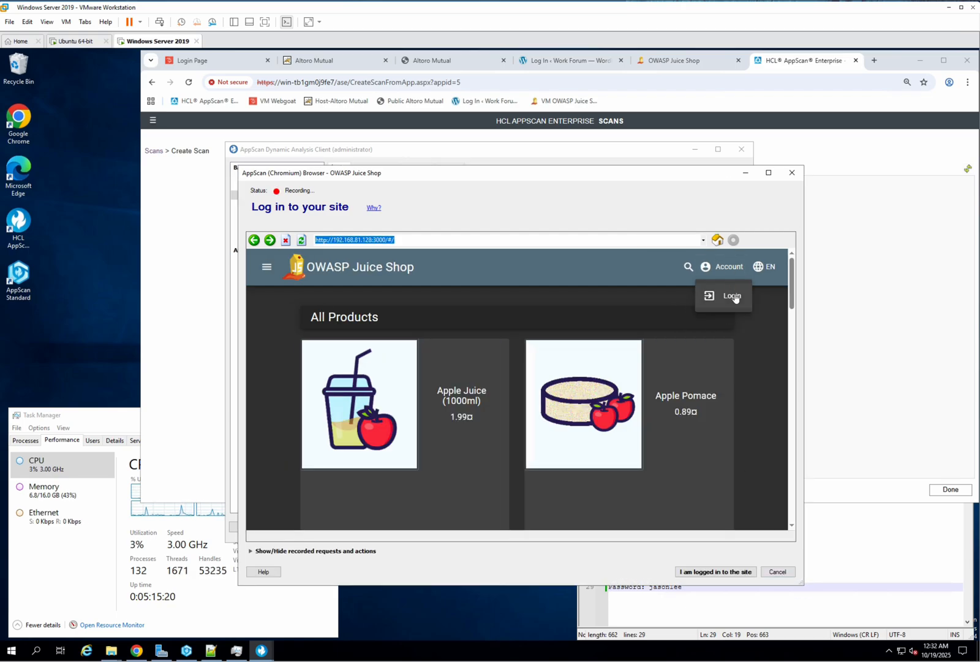
{"action": "left_click", "coordinate": [732, 296]}
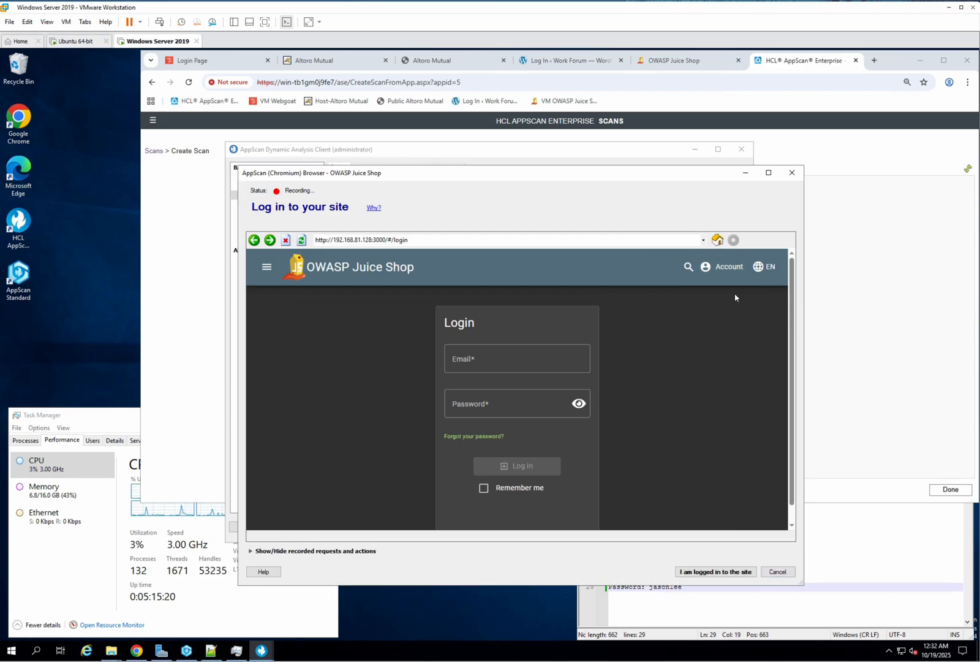
{"action": "left_click", "coordinate": [518, 366]}
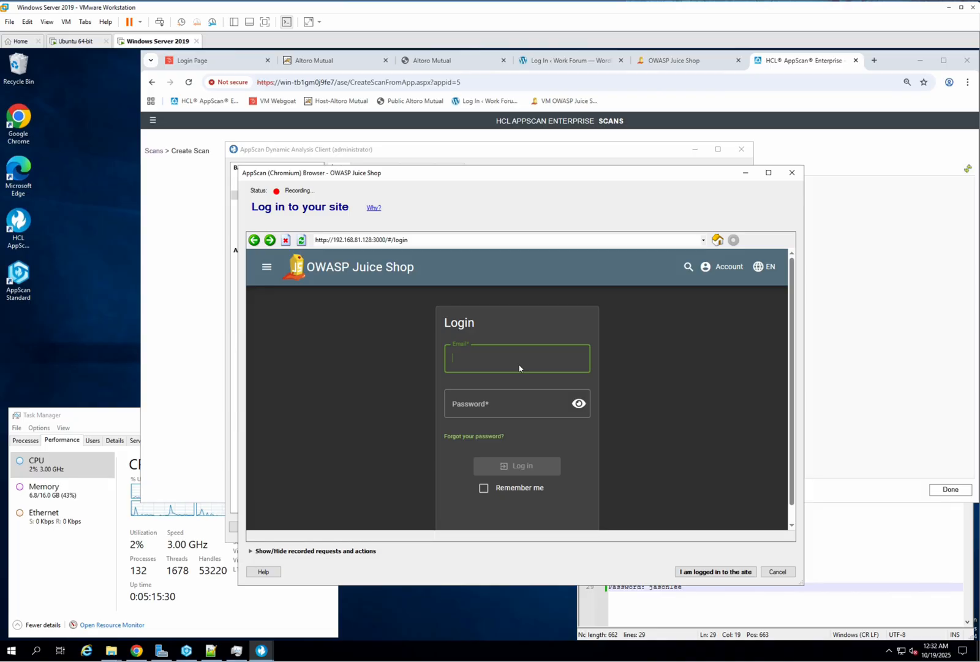
Step: Copy the Juice Shop admin email from the notes file and paste it into the login Email field
{"action": "left_click", "coordinate": [712, 602]}
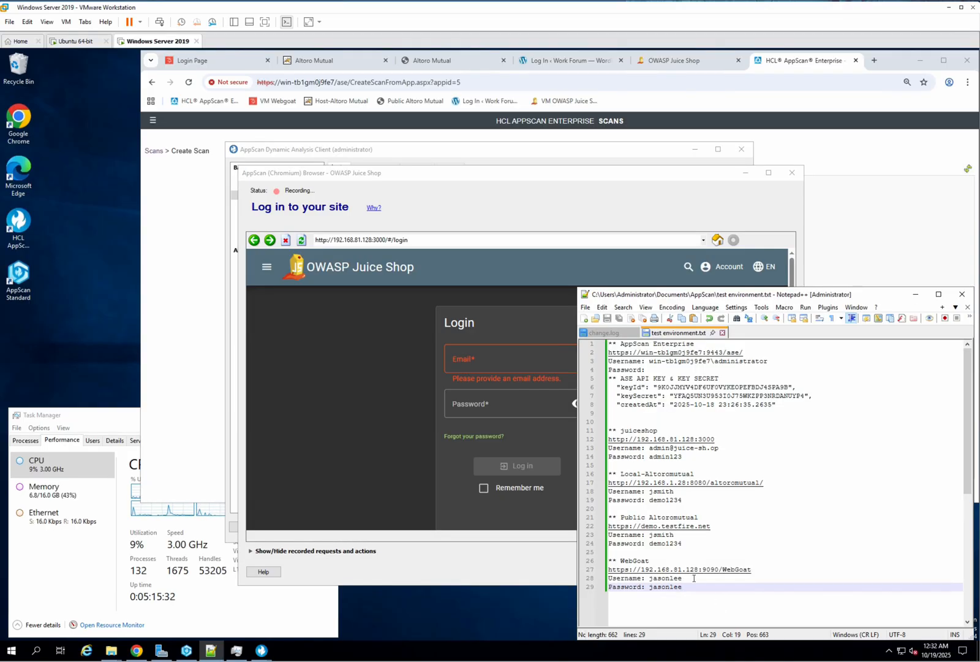
{"action": "left_click", "coordinate": [651, 448]}
{"action": "left_click_drag", "start_coordinate": [653, 449], "coordinate": [717, 448]}
{"action": "key", "text": "ctrl+c"}
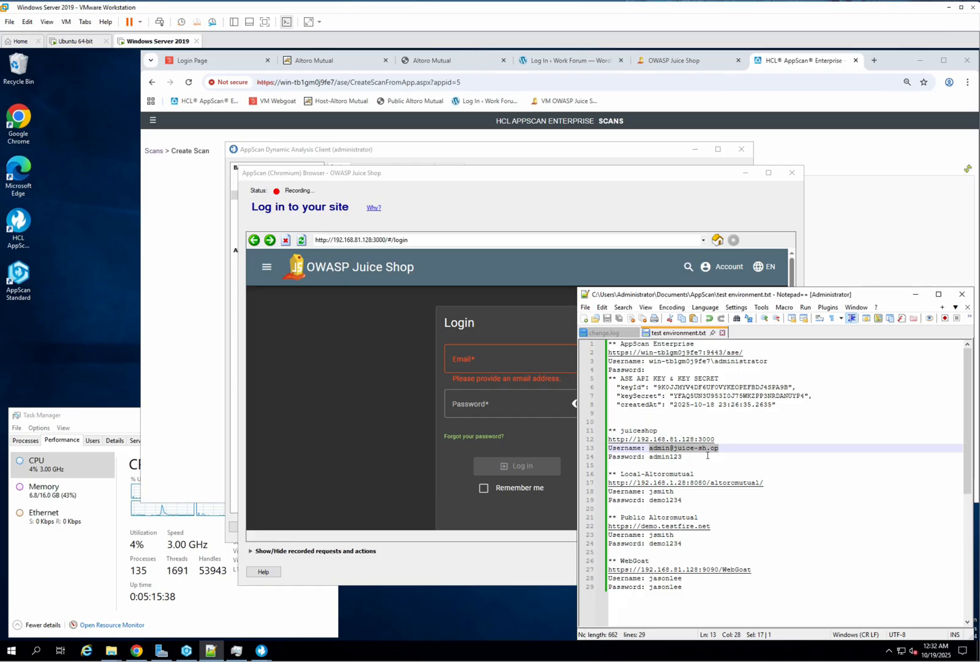
{"action": "left_click", "coordinate": [505, 363]}
{"action": "key", "text": "ctrl+v"}
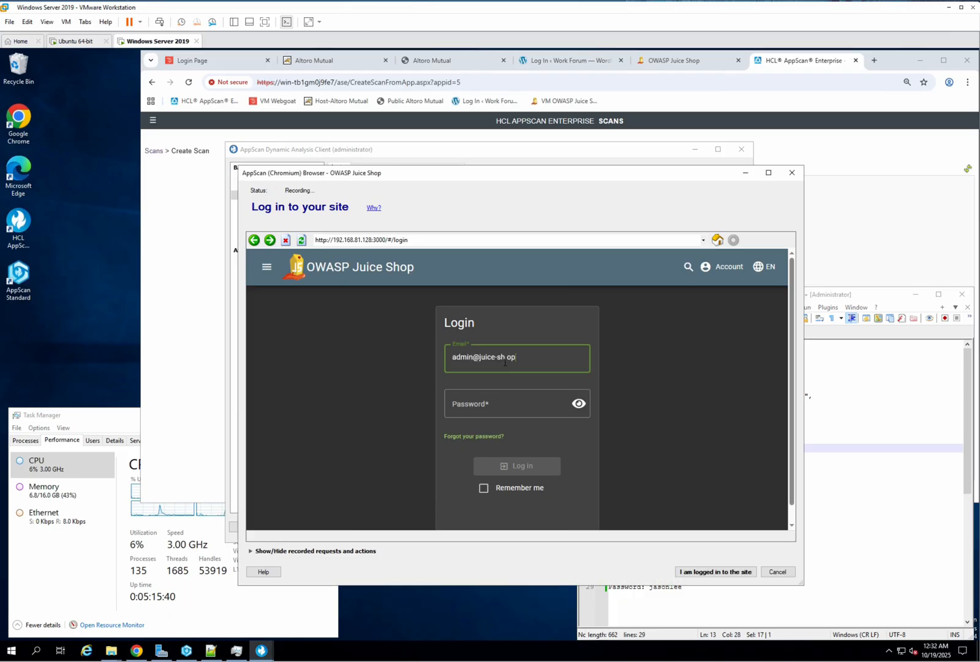
Step: Copy the admin password from the notes file, paste it into the Password field, and log in
{"action": "left_click", "coordinate": [857, 520]}
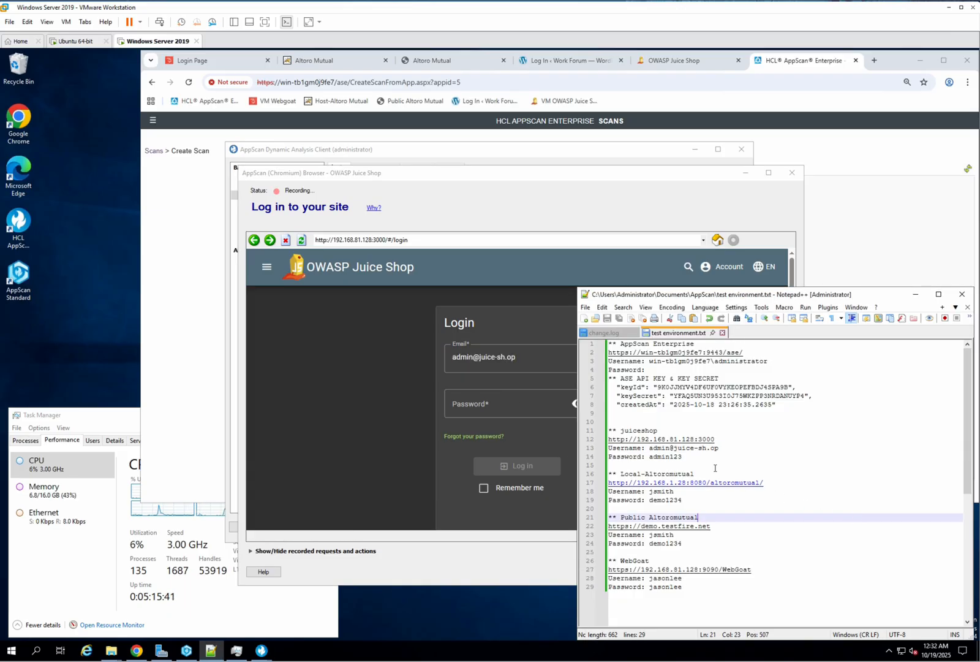
{"action": "double_click", "coordinate": [663, 459]}
{"action": "key", "text": "ctrl+c"}
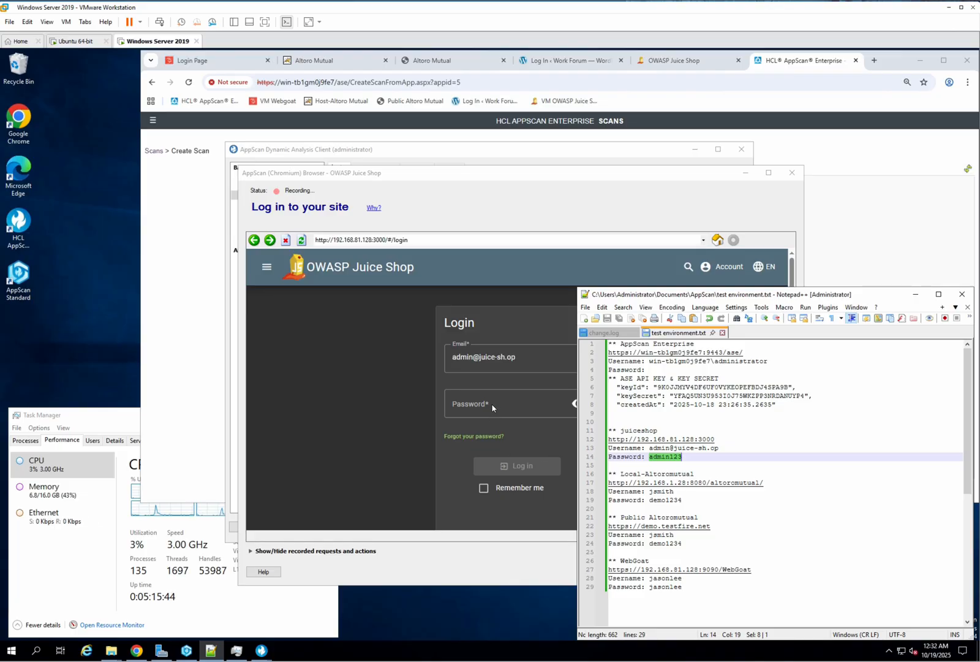
{"action": "left_click", "coordinate": [499, 404]}
{"action": "key", "text": "ctrl+v"}
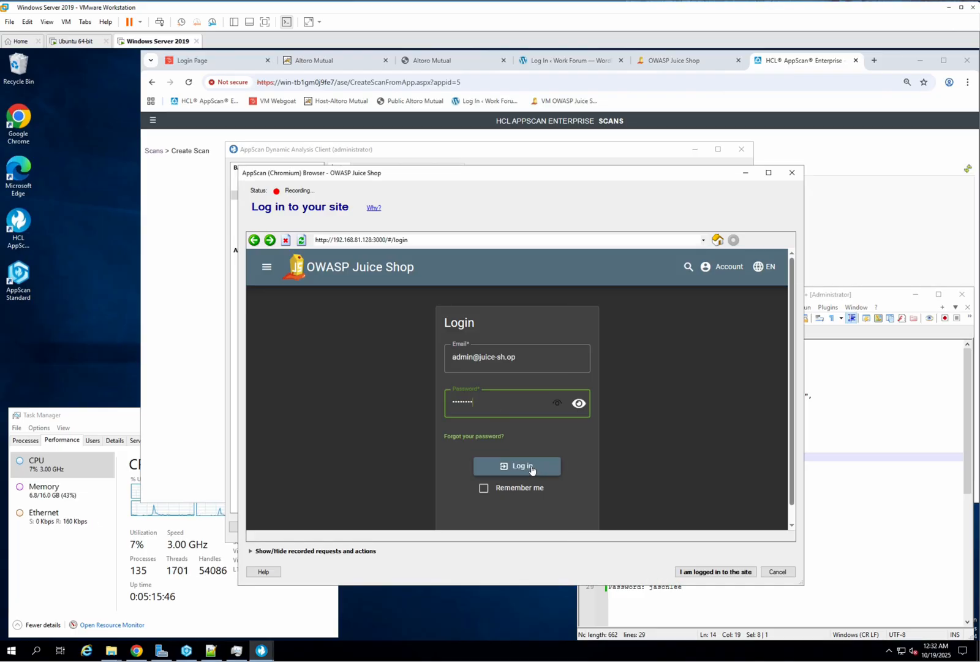
{"action": "left_click", "coordinate": [535, 470]}
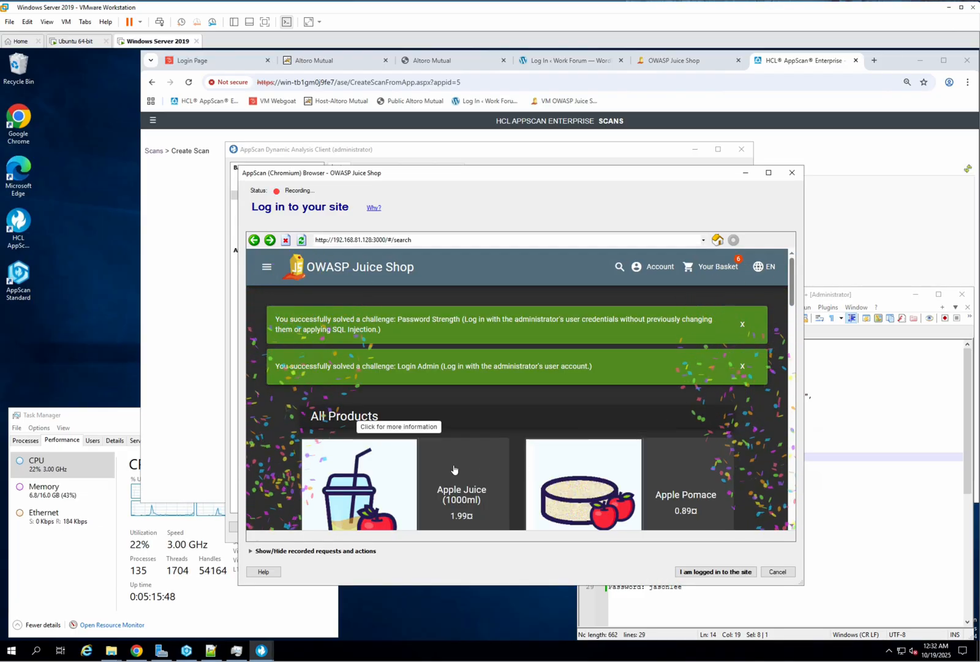
Step: Confirm being logged in to end the recording and close the login analysis dialog
{"action": "left_click", "coordinate": [721, 572]}
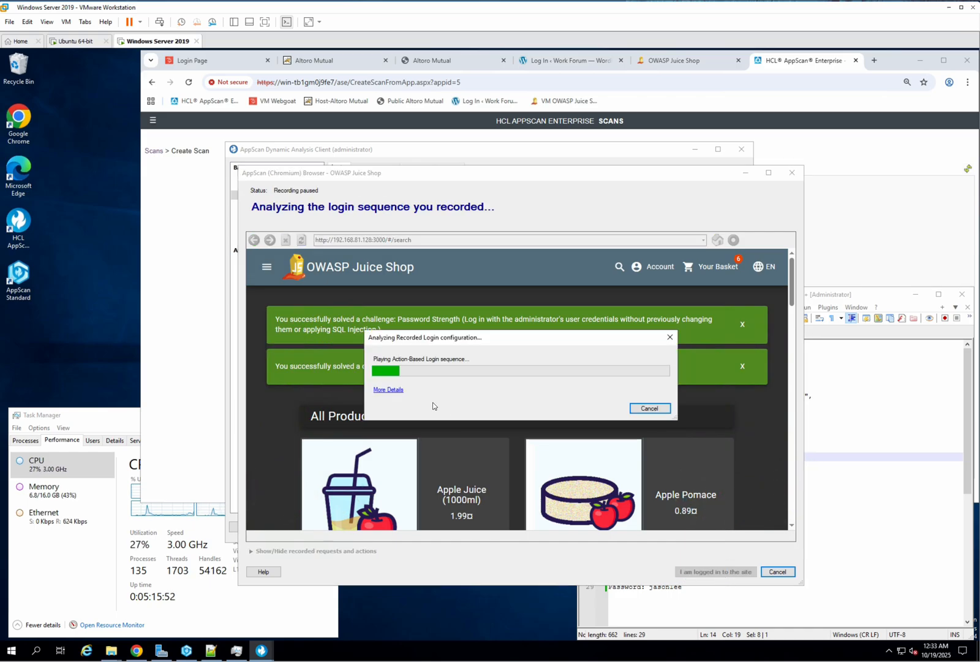
{"action": "left_click", "coordinate": [395, 390]}
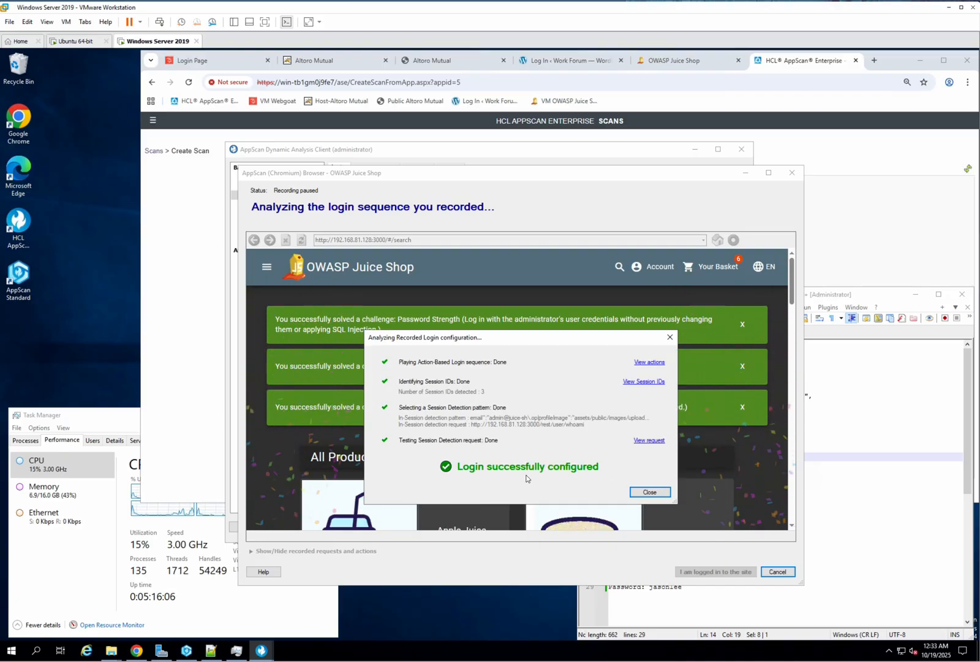
{"action": "left_click", "coordinate": [652, 493]}
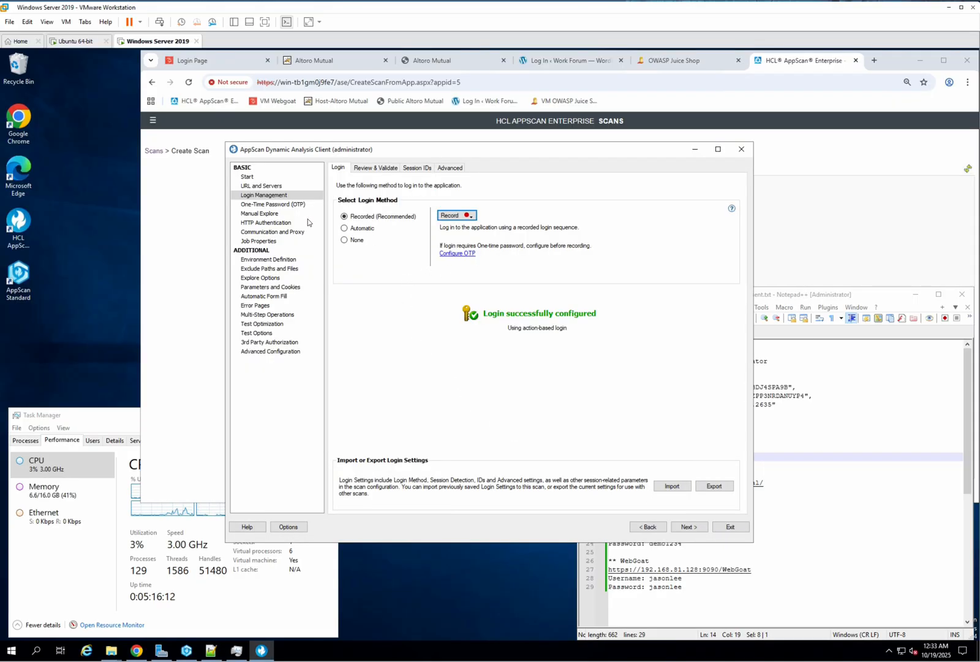
Step: In Communication and Proxy, set the number of threads to 6 and enable automatic timeout adjustment during the scan
{"action": "left_click", "coordinate": [263, 232]}
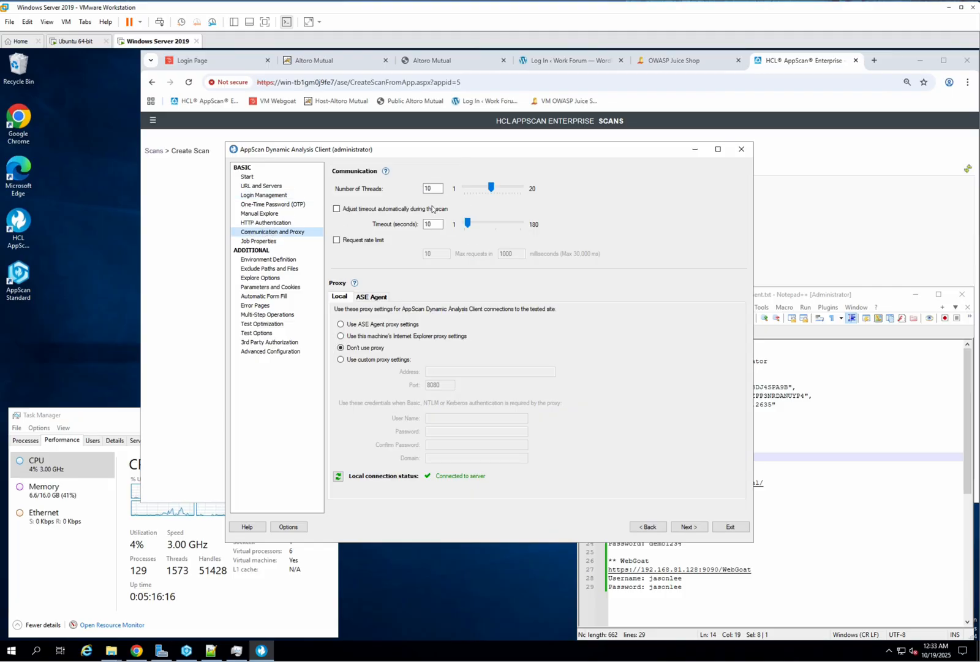
{"action": "left_click", "coordinate": [471, 190]}
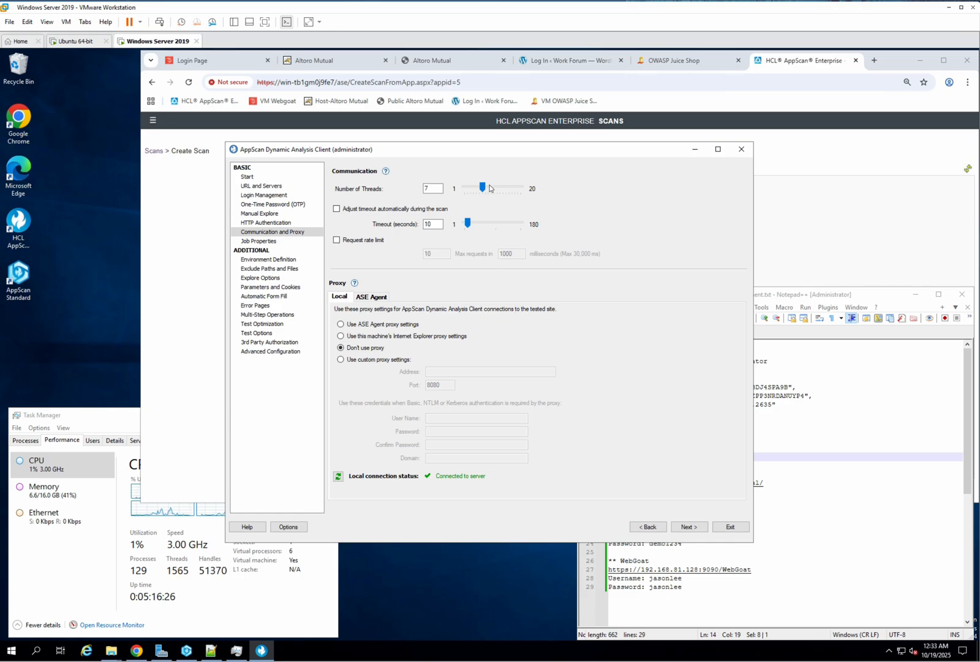
{"action": "left_click_drag", "start_coordinate": [483, 188], "coordinate": [478, 213]}
{"action": "left_click", "coordinate": [369, 210]}
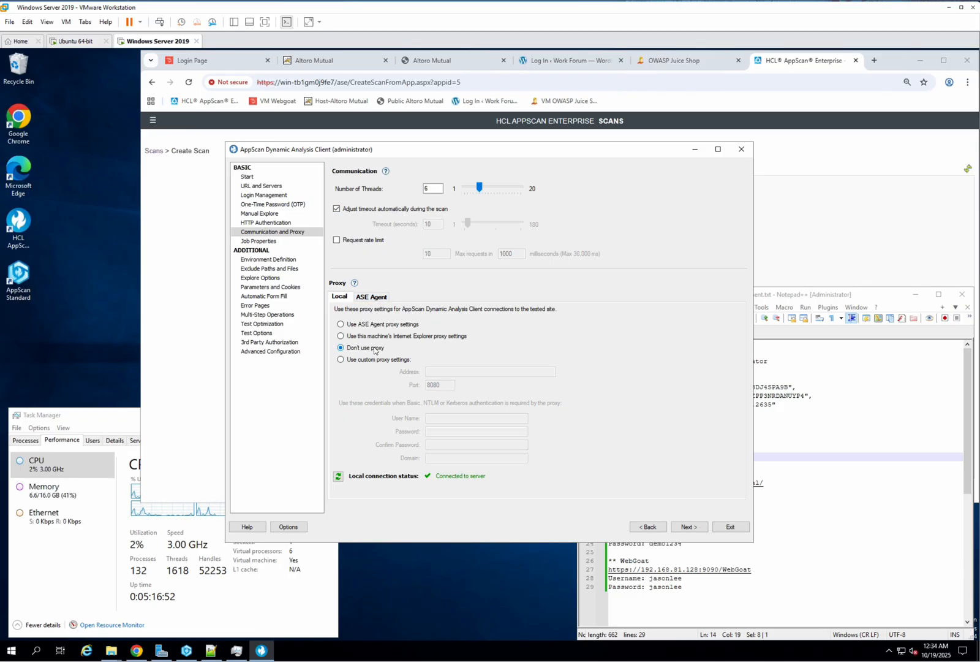
Step: In Job Properties, name the job 1st scan - Juiceshop and set the test policy to Default
{"action": "left_click", "coordinate": [275, 240]}
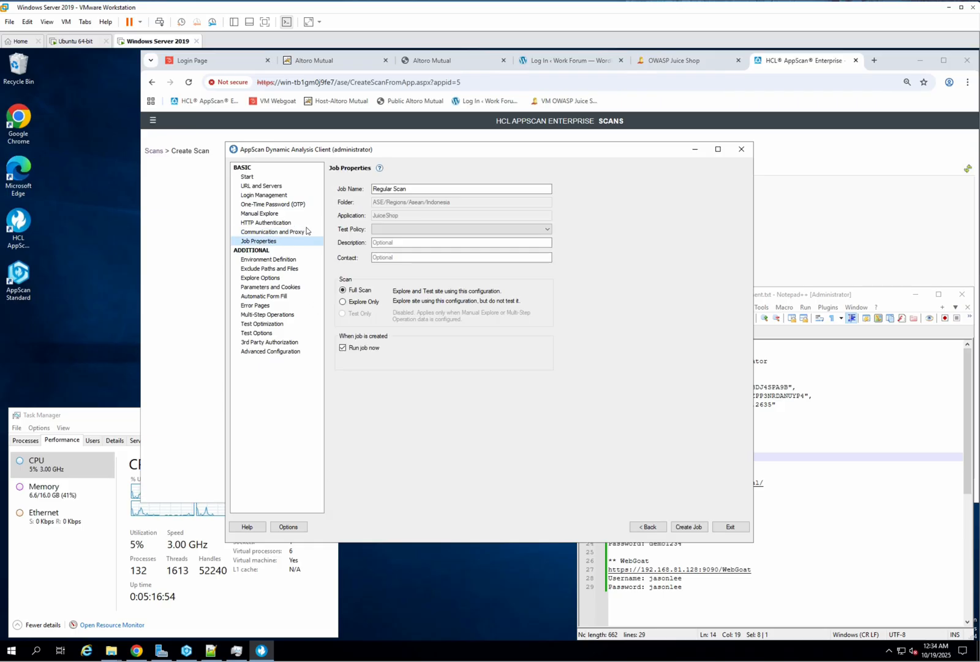
{"action": "left_click", "coordinate": [438, 184]}
{"action": "left_click_drag", "start_coordinate": [444, 189], "coordinate": [347, 191]}
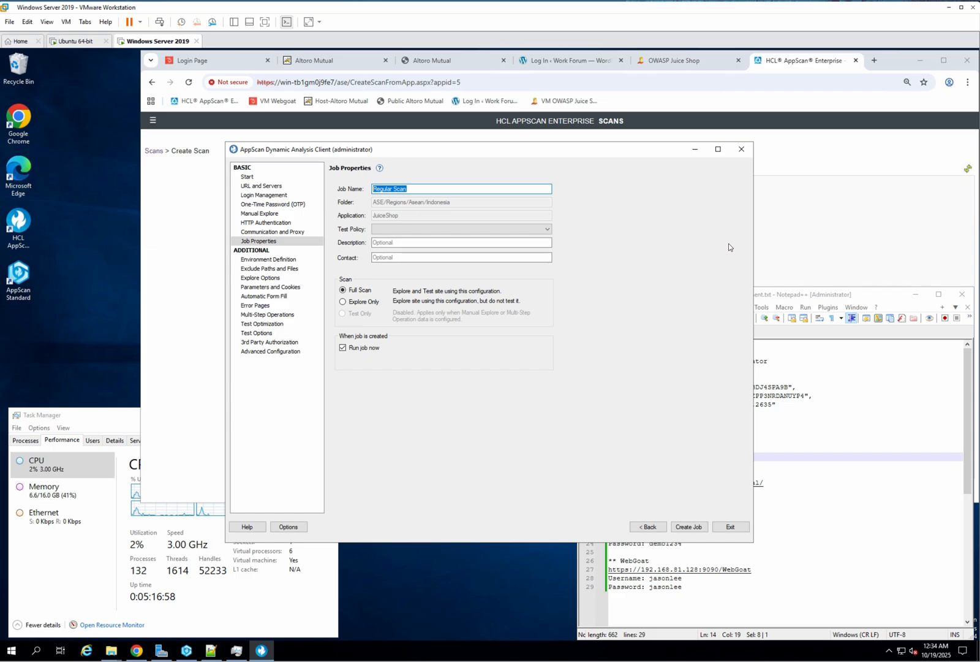
{"action": "type", "text": "1st "}
{"action": "type", "text": "Jul"}
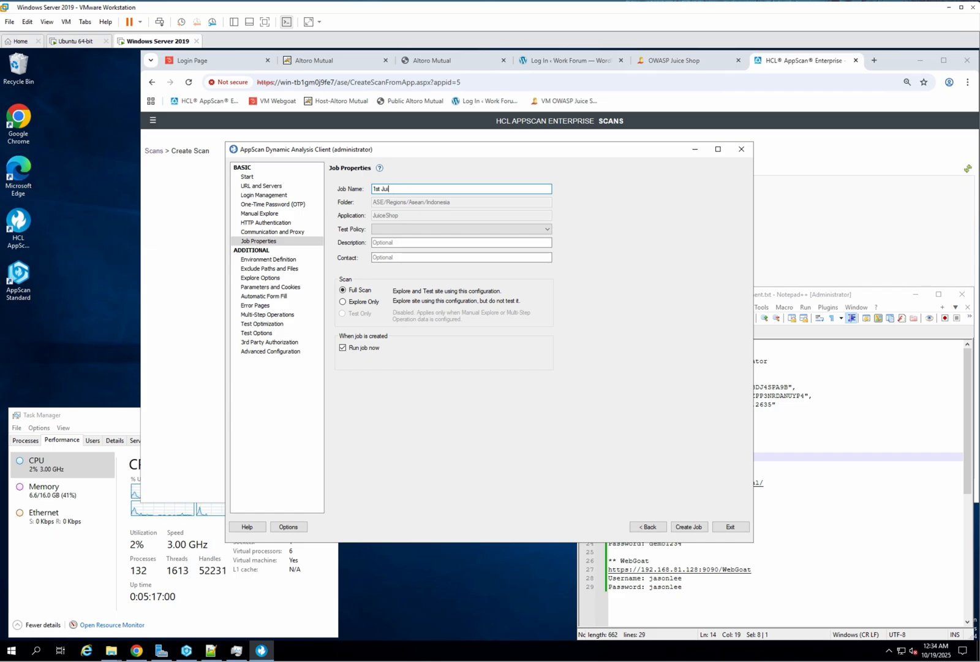
{"action": "type", "text": "ceshop "}
{"action": "type", "text": "scan -"}
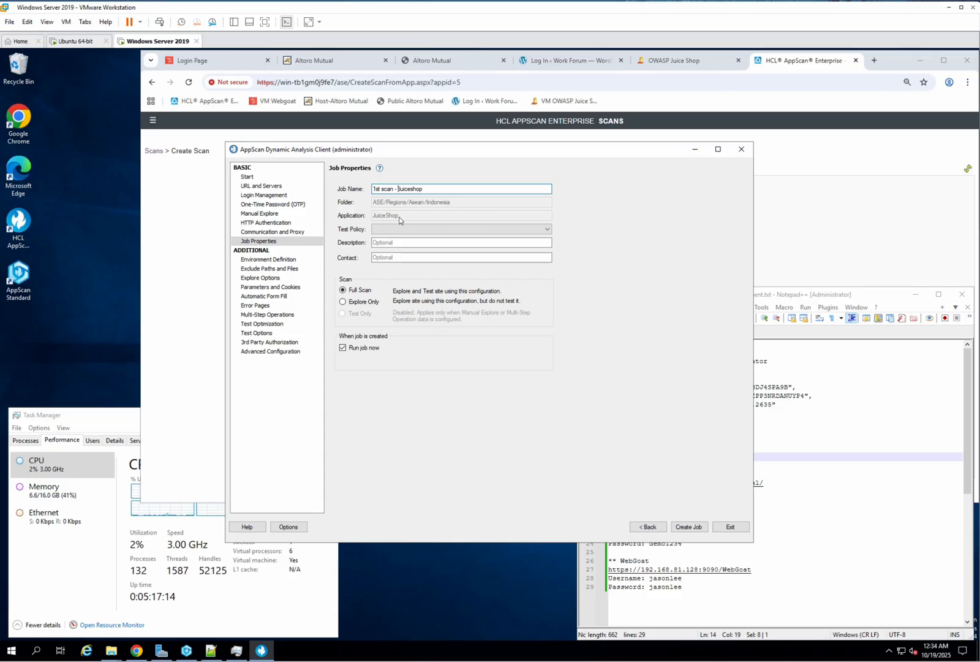
{"action": "left_click", "coordinate": [546, 229]}
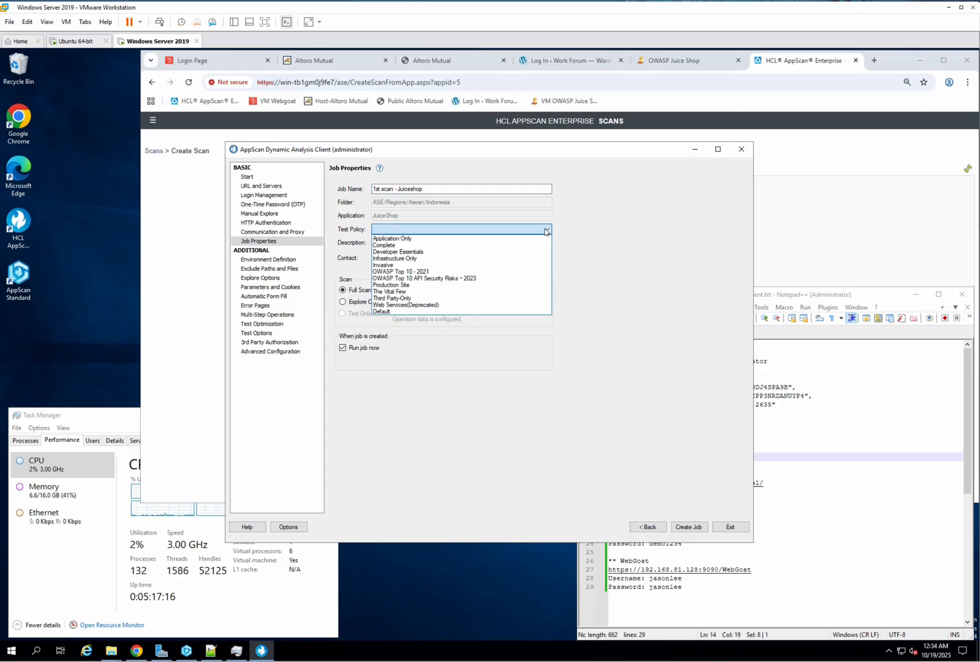
{"action": "left_click", "coordinate": [467, 312]}
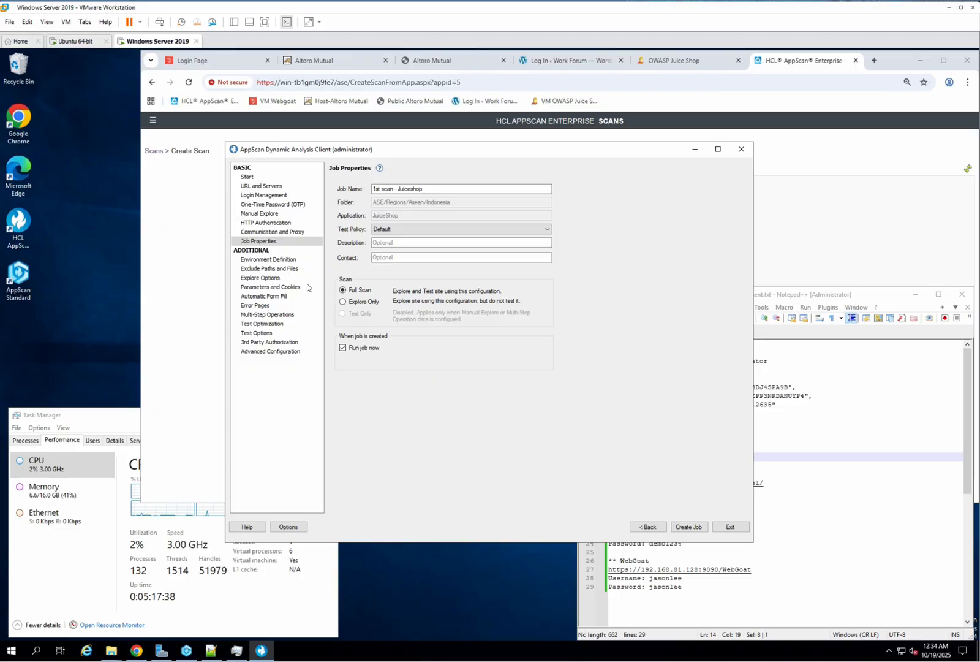
Step: Browse the Environment Definition, 3rd Party Authorization and Test Options settings pages
{"action": "left_click", "coordinate": [272, 260]}
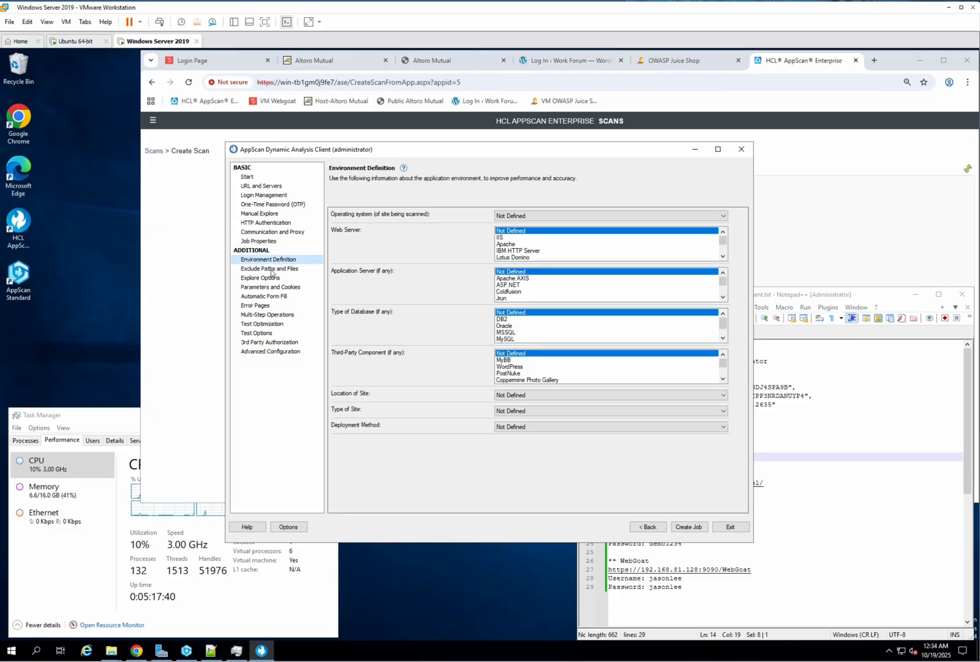
{"action": "left_click", "coordinate": [272, 344]}
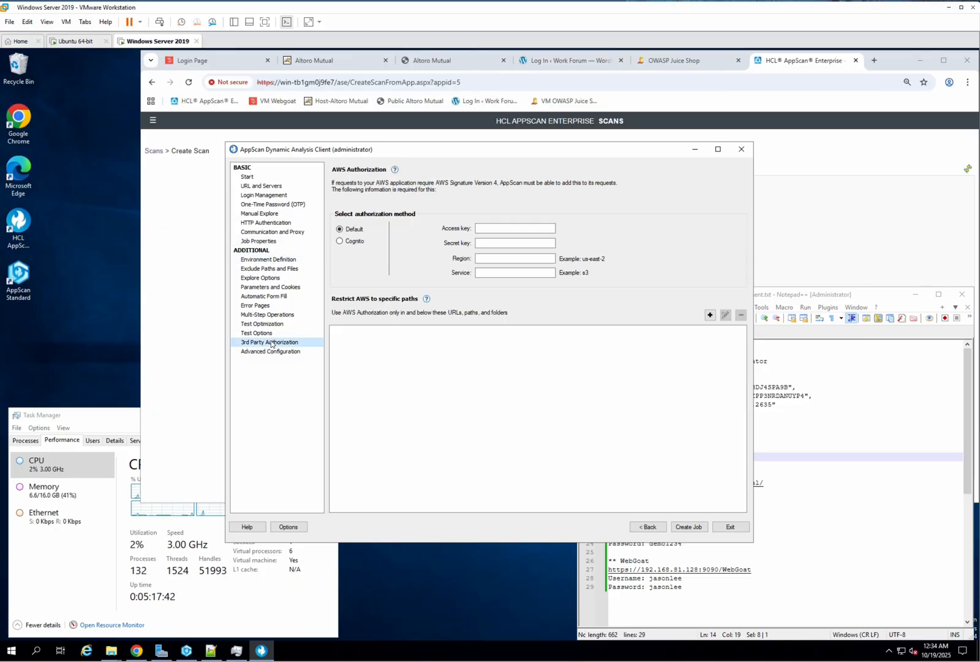
{"action": "left_click", "coordinate": [257, 334]}
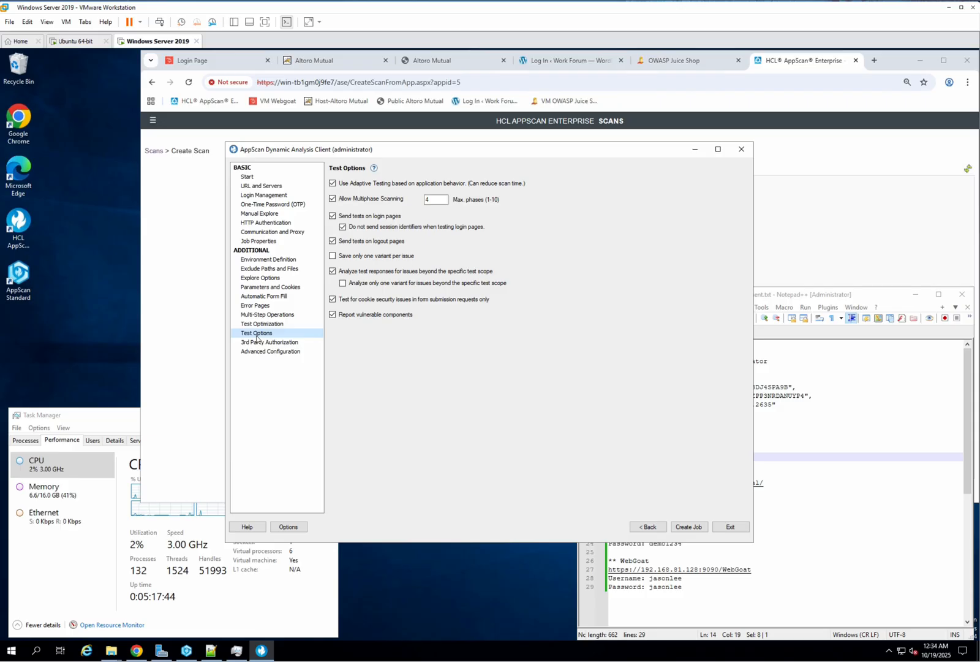
Step: Set the scan's test optimization level to No optimization
{"action": "left_click", "coordinate": [257, 325]}
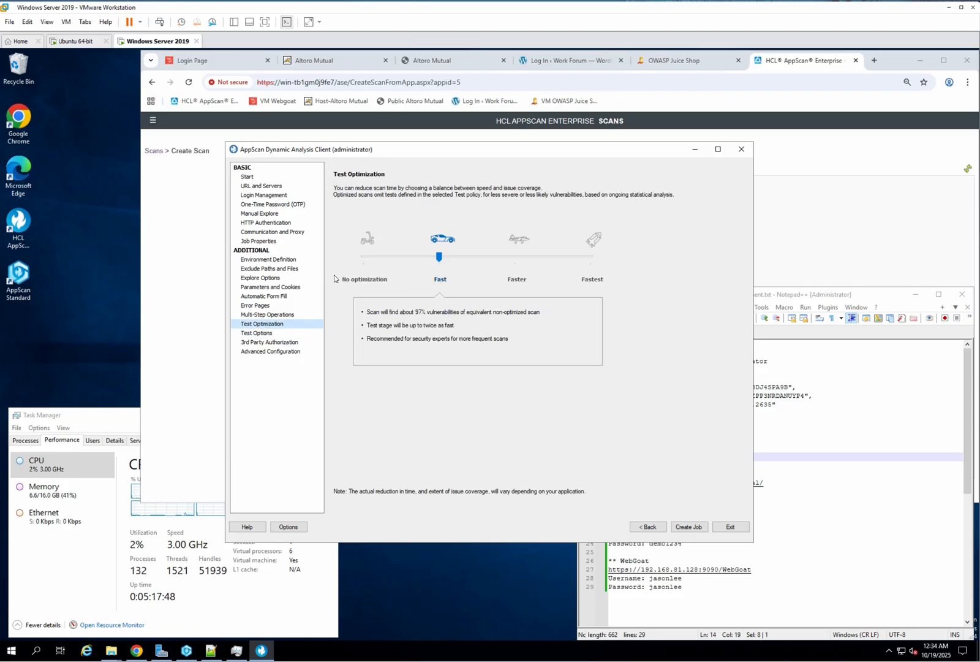
{"action": "left_click", "coordinate": [366, 257]}
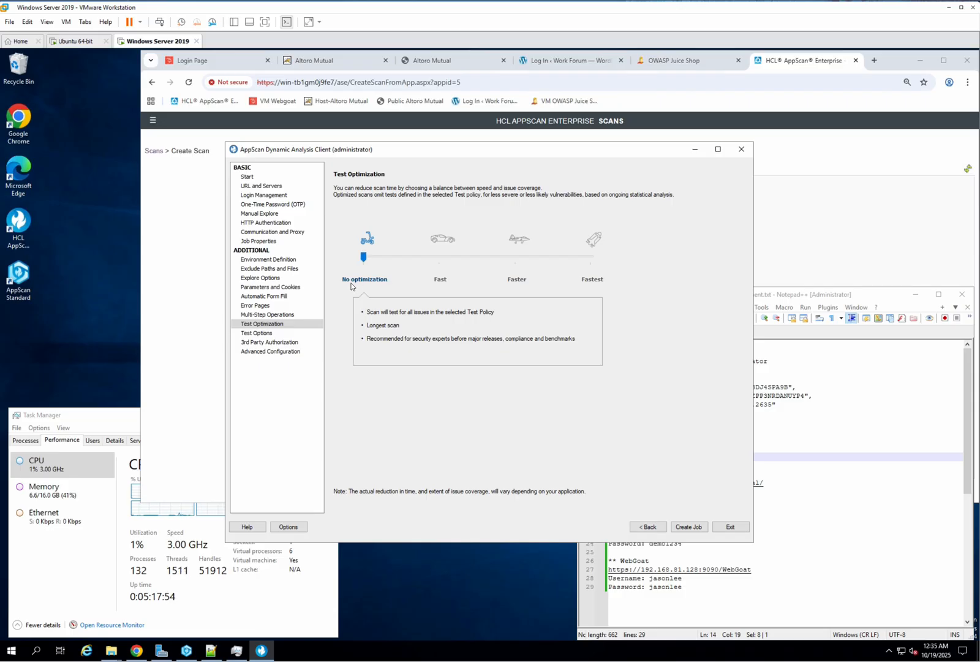
{"action": "left_click", "coordinate": [439, 259]}
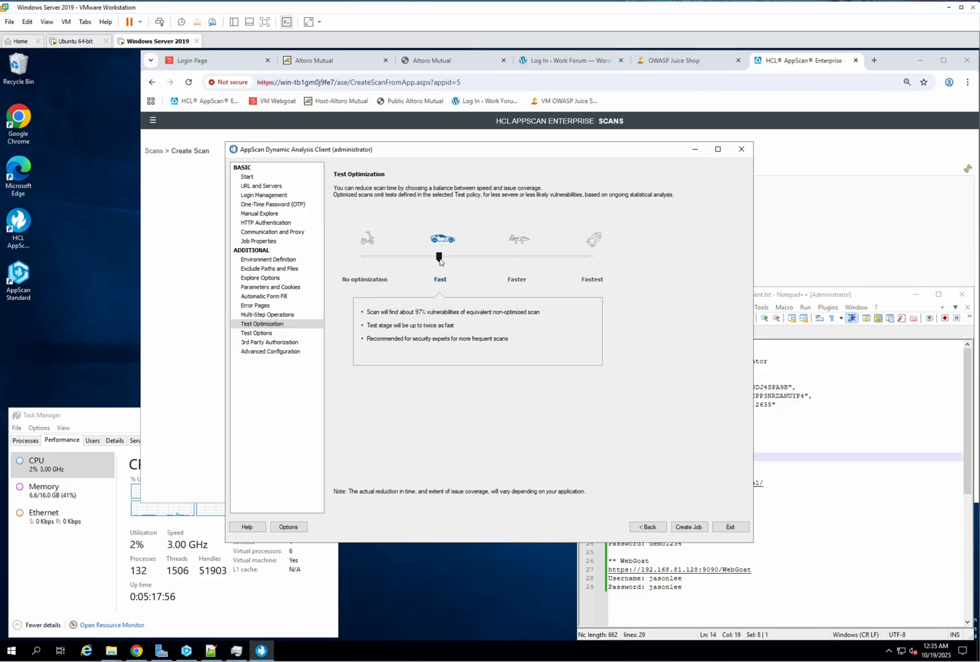
{"action": "left_click", "coordinate": [516, 259]}
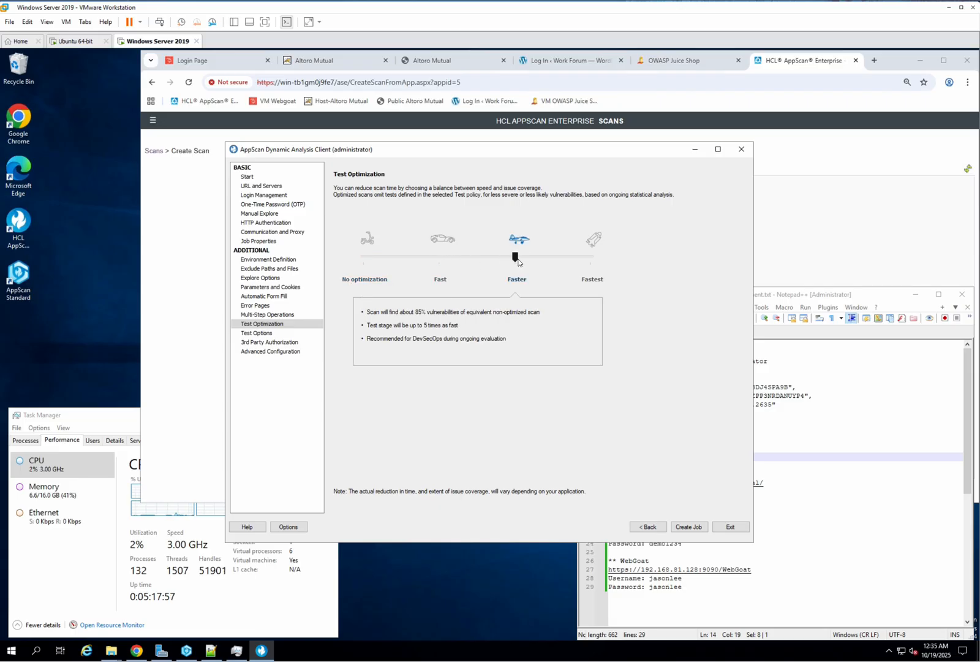
{"action": "left_click", "coordinate": [591, 258]}
{"action": "left_click", "coordinate": [517, 260]}
{"action": "left_click", "coordinate": [440, 259]}
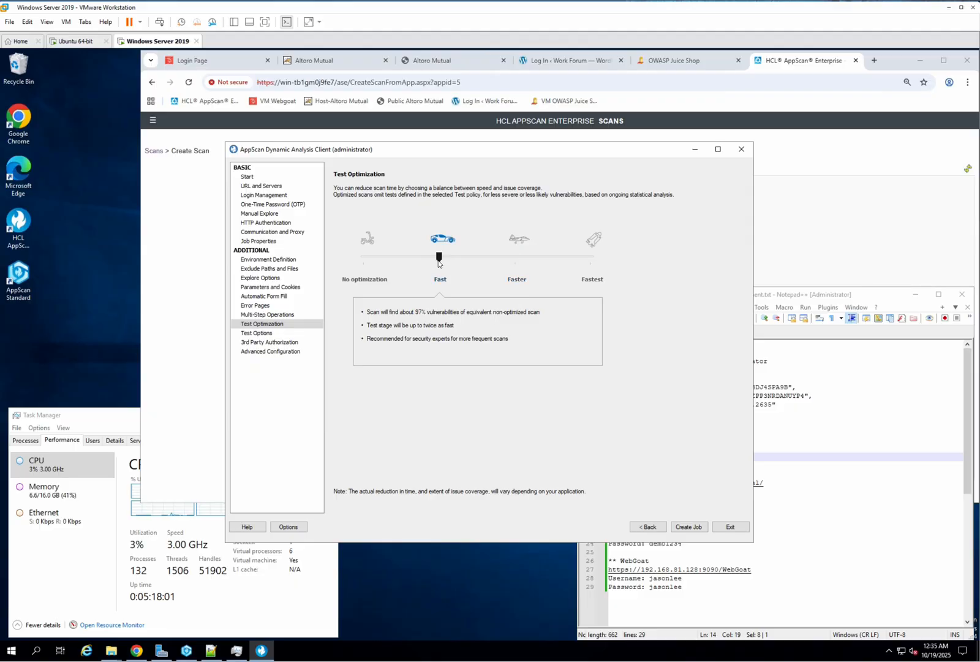
{"action": "left_click", "coordinate": [363, 259]}
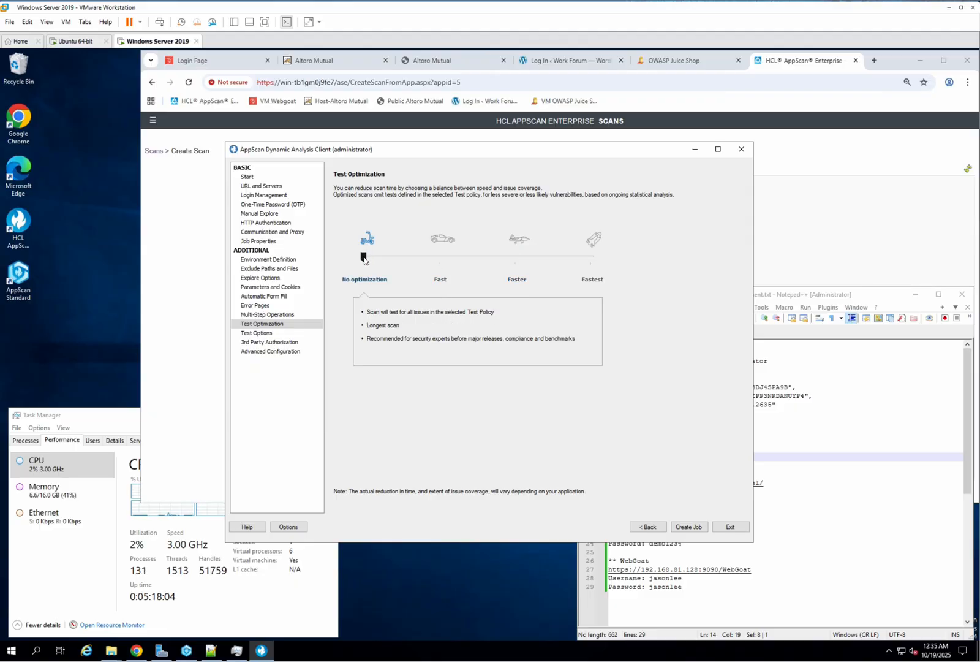
Step: Browse the Multi-Step Operations and Error Pages settings pages
{"action": "left_click", "coordinate": [286, 315]}
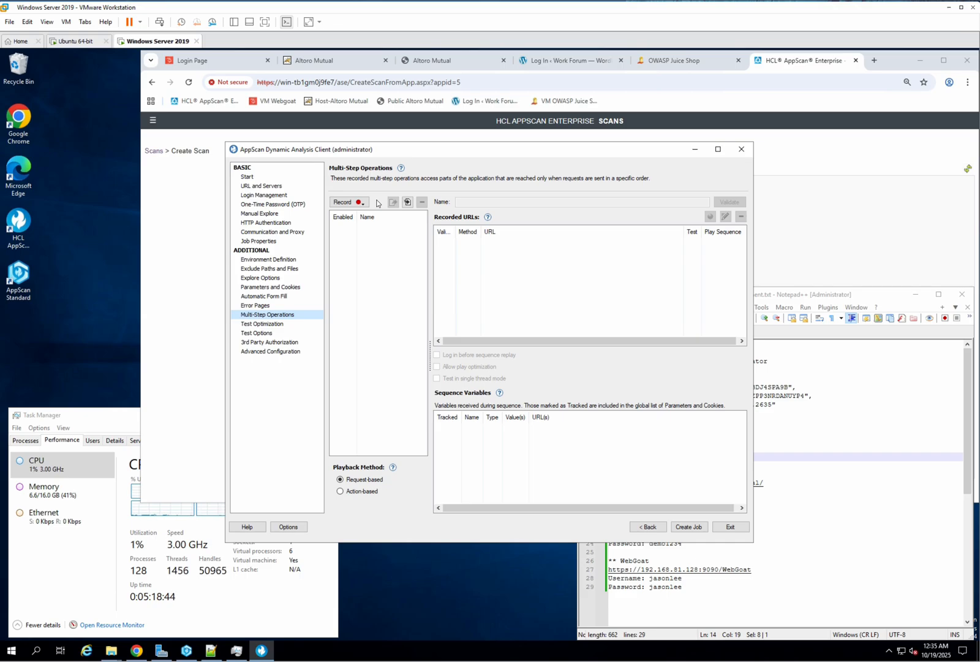
{"action": "left_click", "coordinate": [265, 306]}
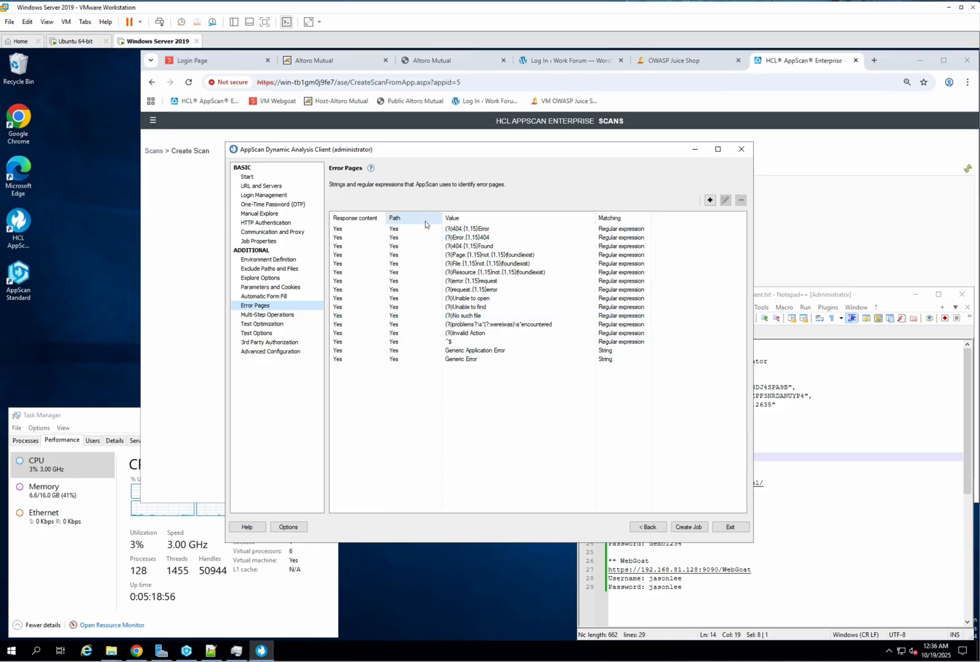
Step: Browse the Automatic Form Fill, 3rd Party Authorization, Advanced Configuration, Error Pages, Multi-Step Operations and Test Options settings pages
{"action": "left_click", "coordinate": [267, 297]}
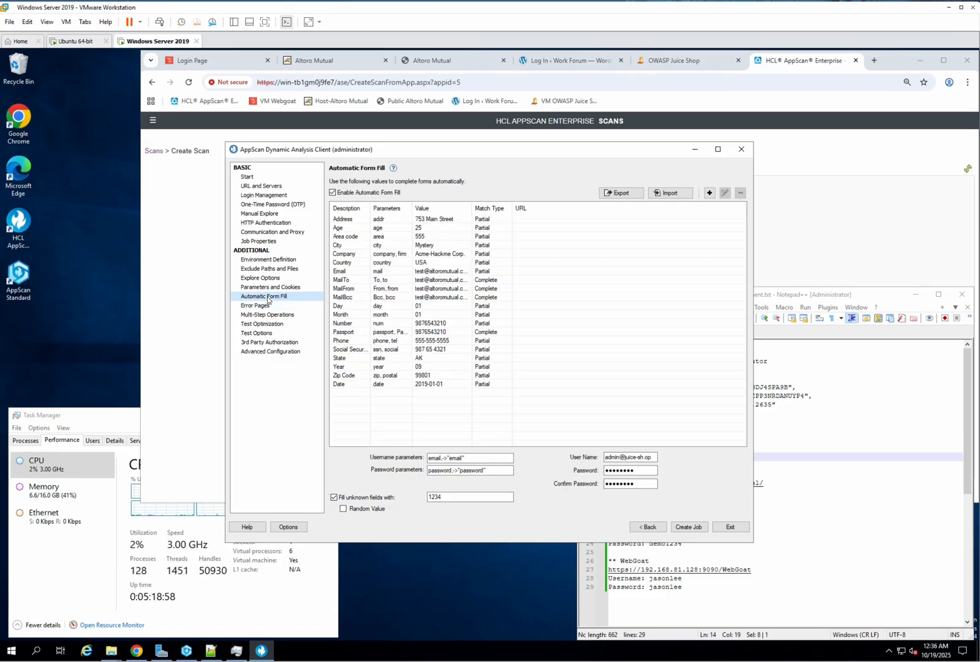
{"action": "left_click", "coordinate": [270, 342]}
{"action": "left_click", "coordinate": [269, 351]}
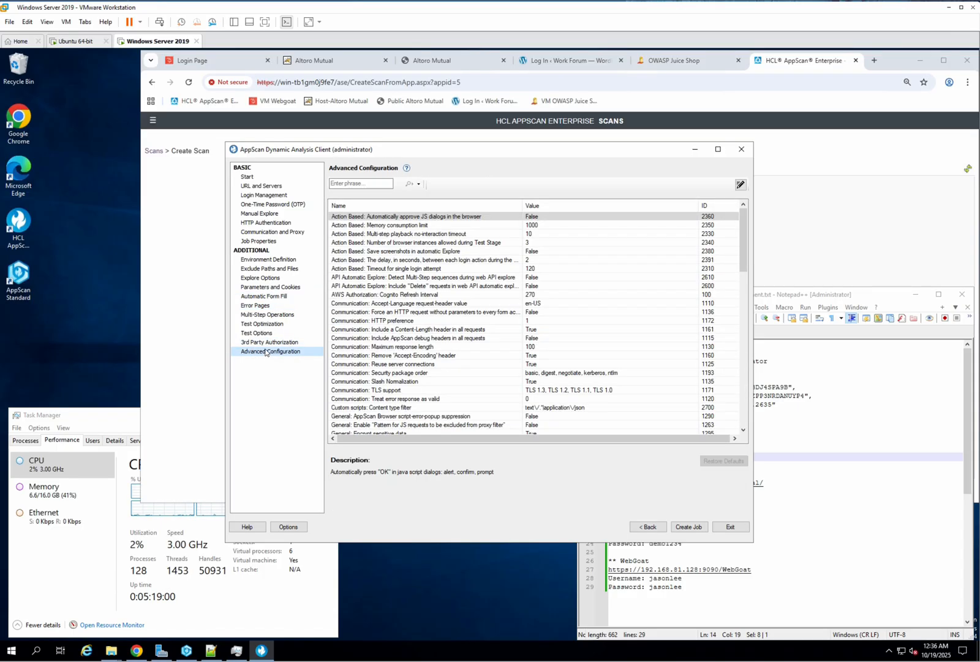
{"action": "left_click", "coordinate": [258, 333]}
{"action": "left_click", "coordinate": [260, 342]}
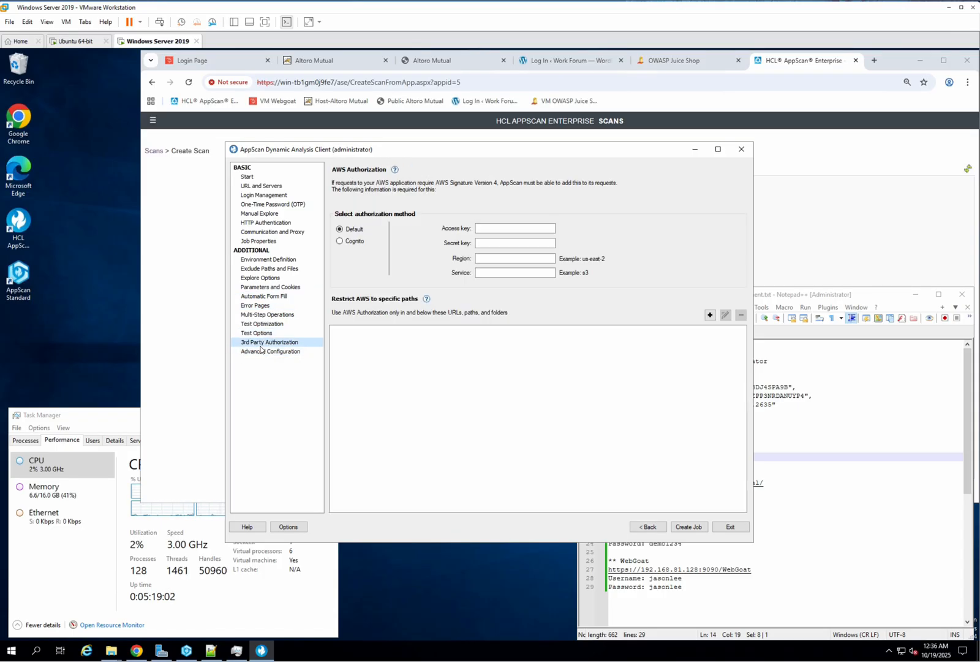
{"action": "left_click", "coordinate": [257, 333]}
{"action": "left_click", "coordinate": [257, 306]}
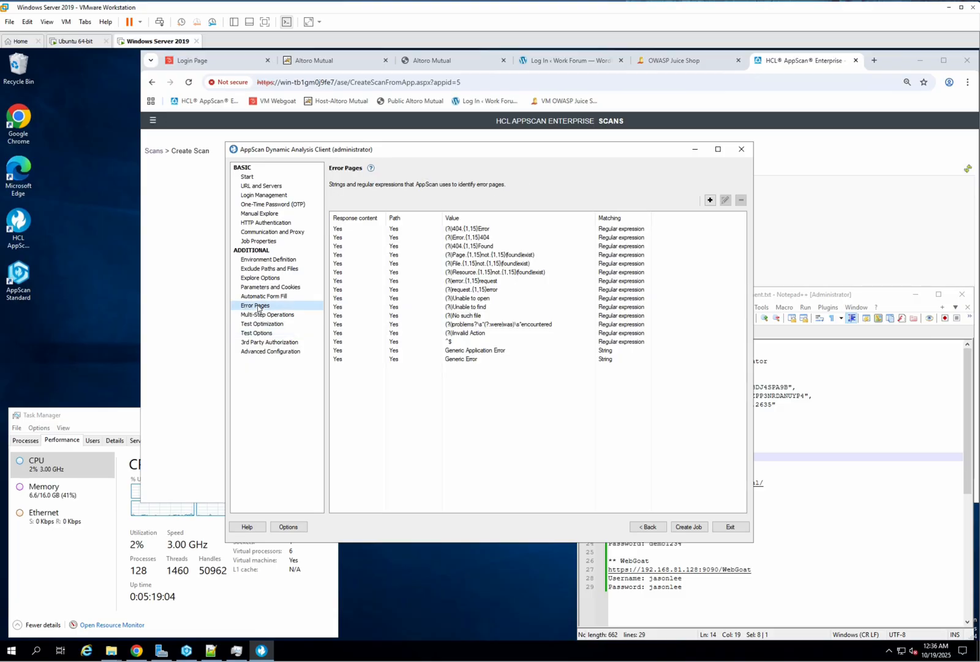
{"action": "left_click", "coordinate": [258, 316]}
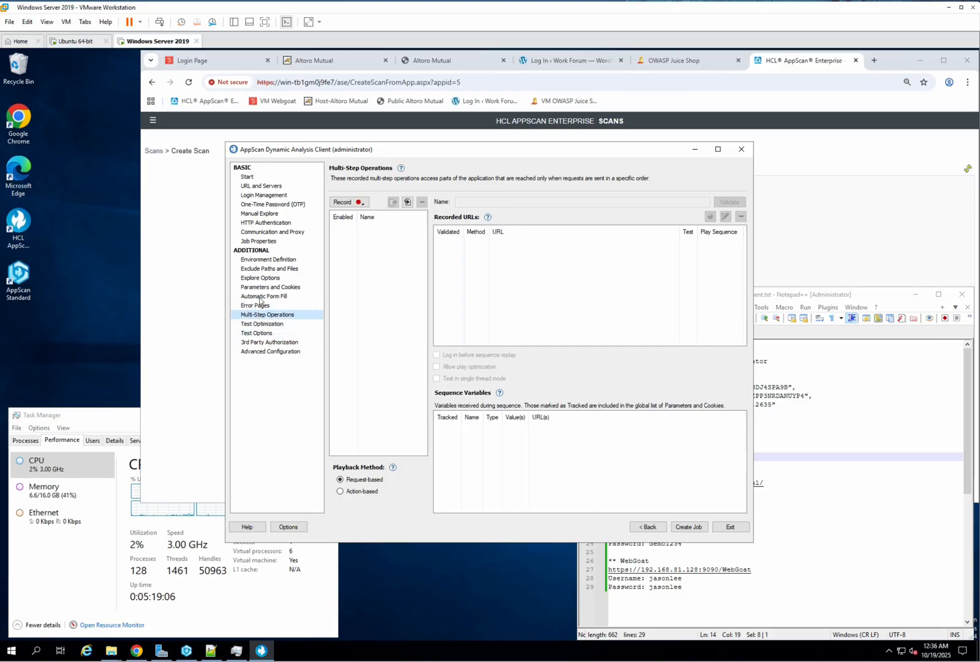
{"action": "left_click", "coordinate": [264, 333]}
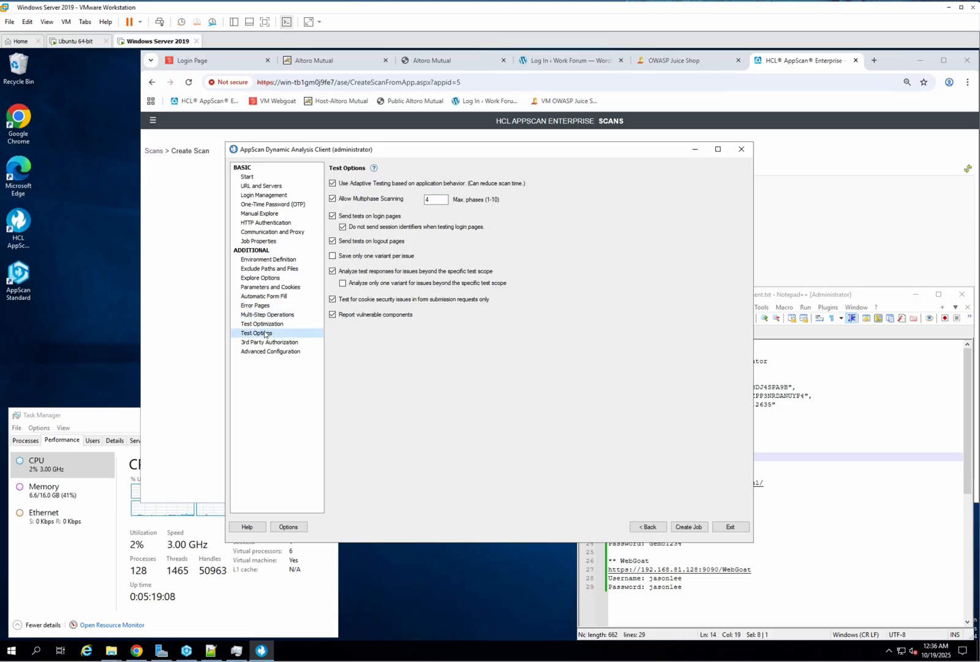
Step: In Test Options, turn off sending tests on logout pages while keeping tests on login pages enabled
{"action": "left_click", "coordinate": [333, 216]}
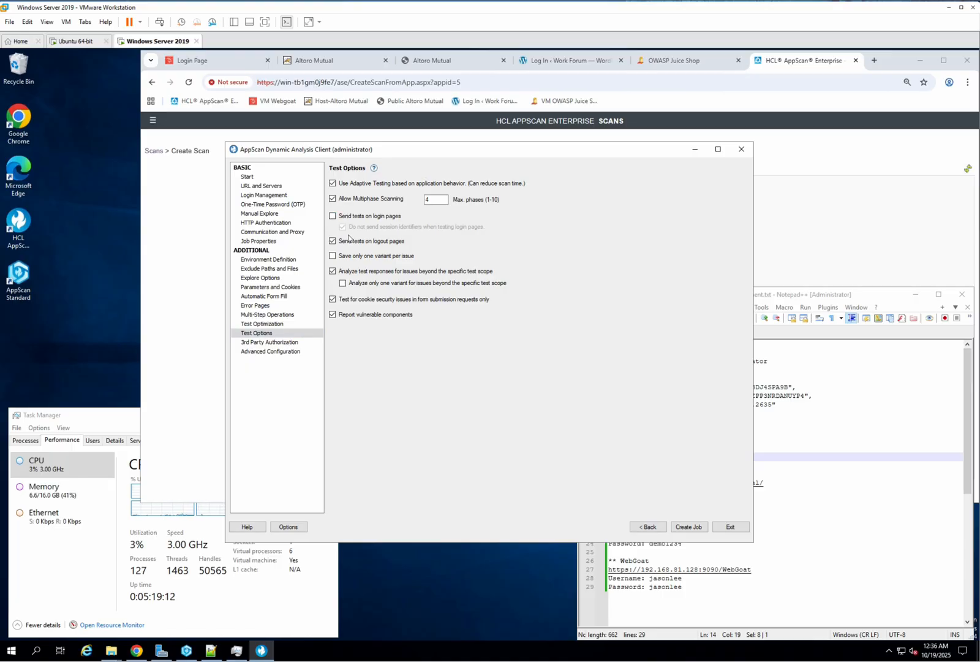
{"action": "left_click", "coordinate": [333, 241]}
{"action": "left_click", "coordinate": [333, 216]}
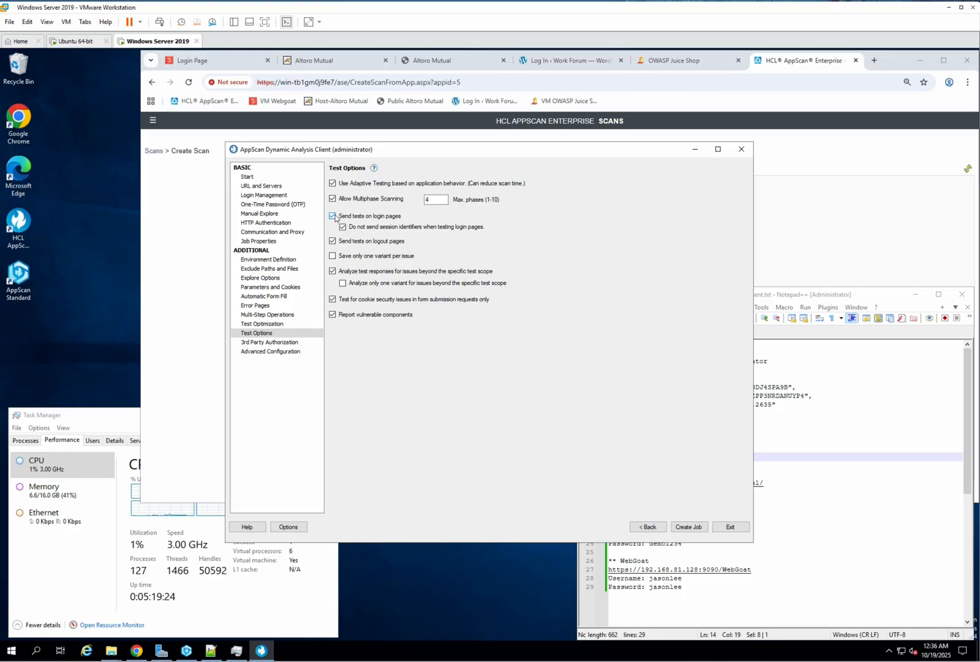
{"action": "left_click", "coordinate": [334, 216]}
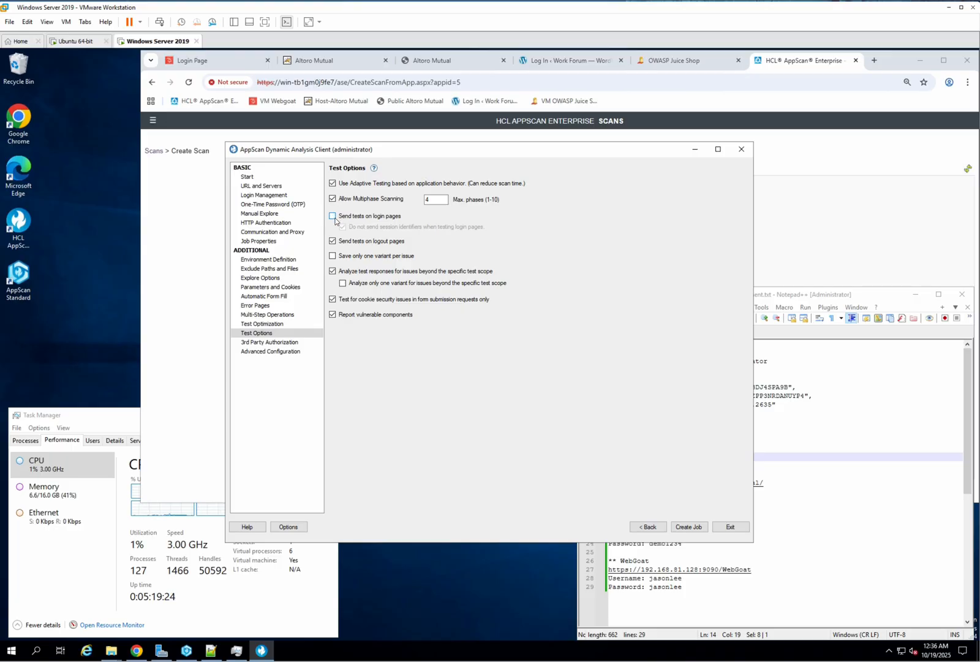
{"action": "left_click", "coordinate": [283, 297]}
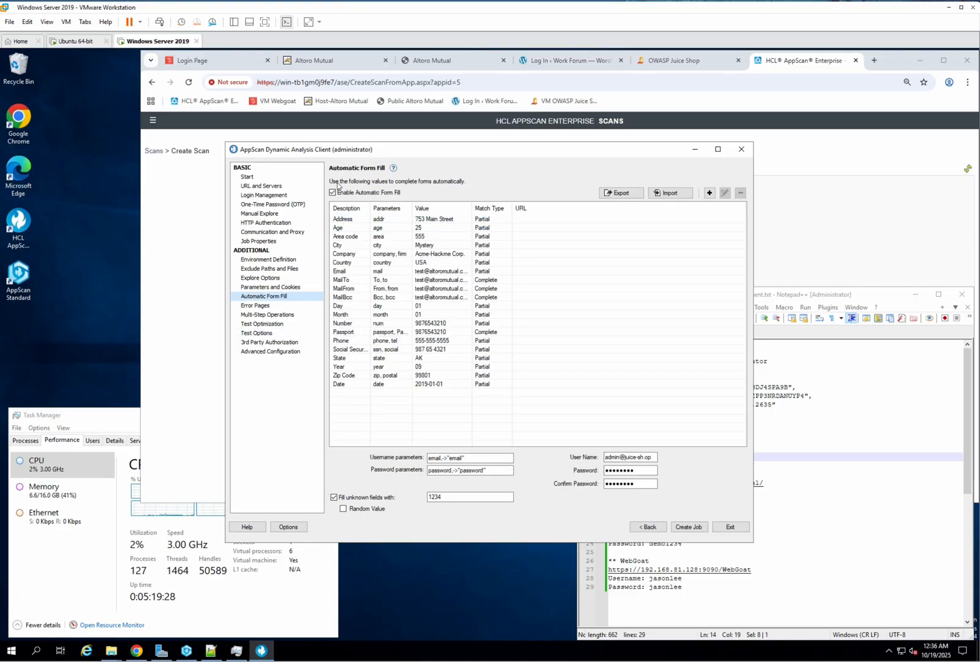
{"action": "left_click", "coordinate": [257, 333]}
{"action": "left_click", "coordinate": [332, 215]}
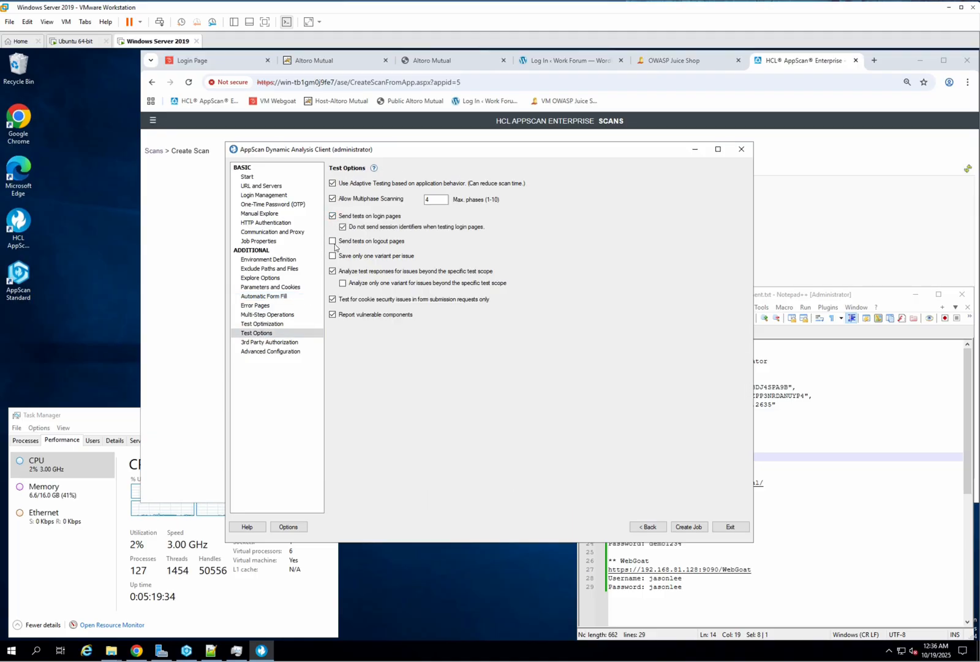
Step: Review the Advanced Configuration settings, then create the scan job
{"action": "left_click", "coordinate": [270, 342]}
{"action": "left_click", "coordinate": [267, 351]}
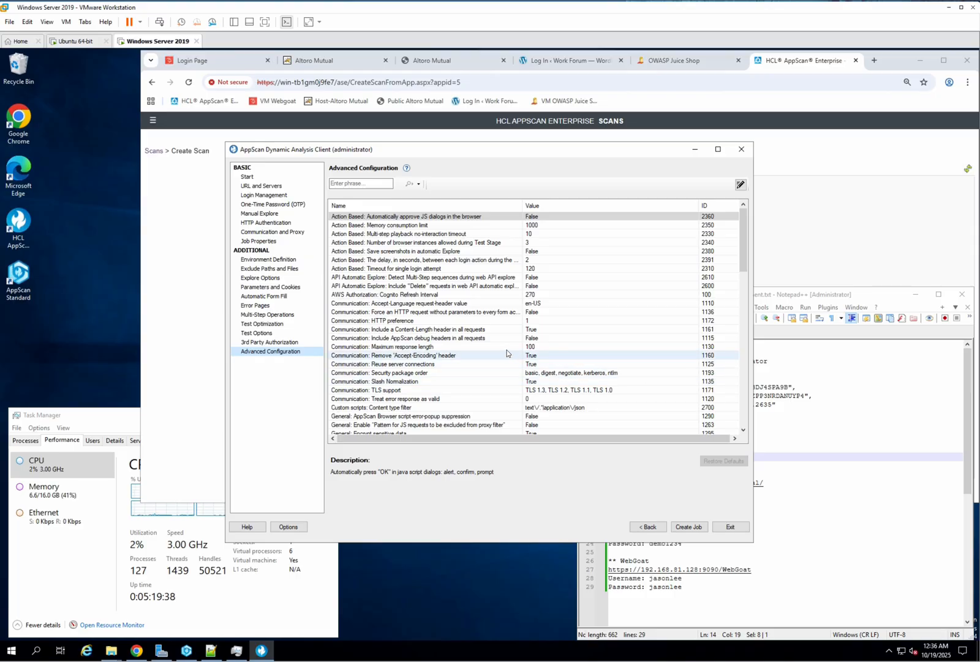
{"action": "left_click", "coordinate": [529, 347]}
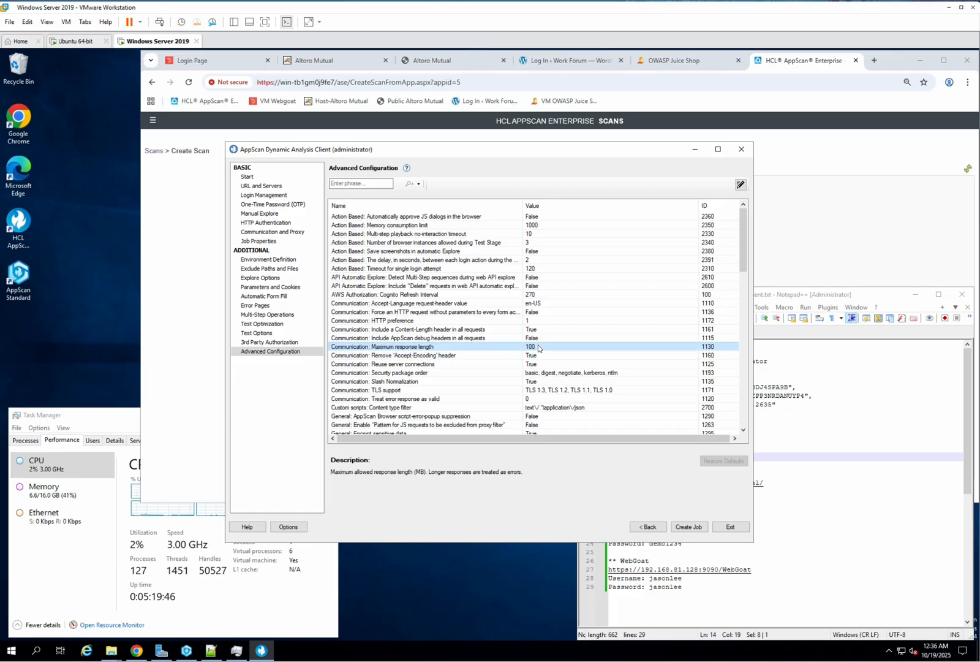
{"action": "left_click", "coordinate": [693, 528]}
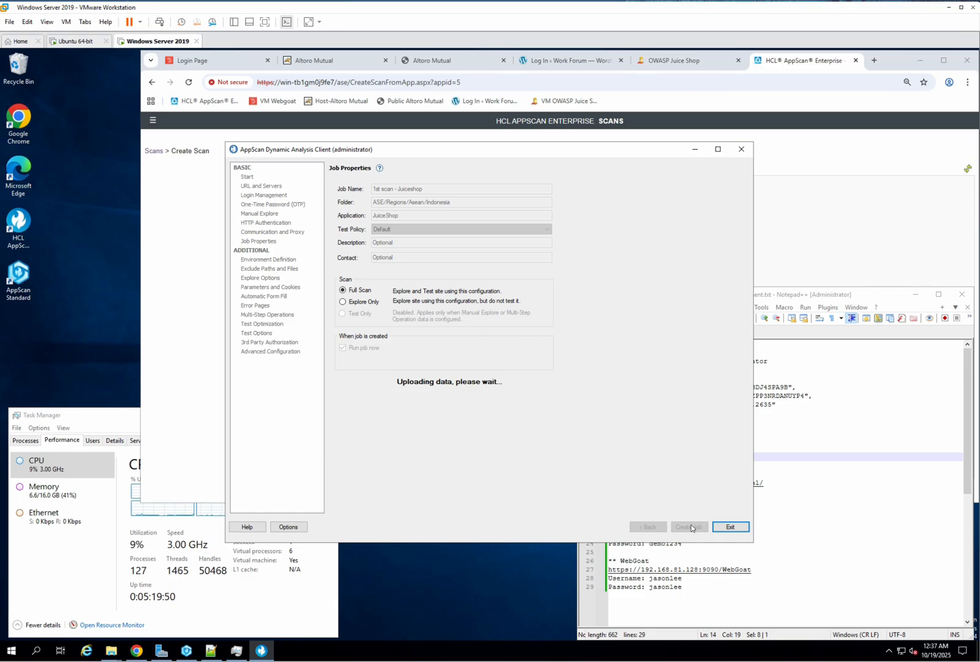
{"action": "left_click", "coordinate": [558, 380]}
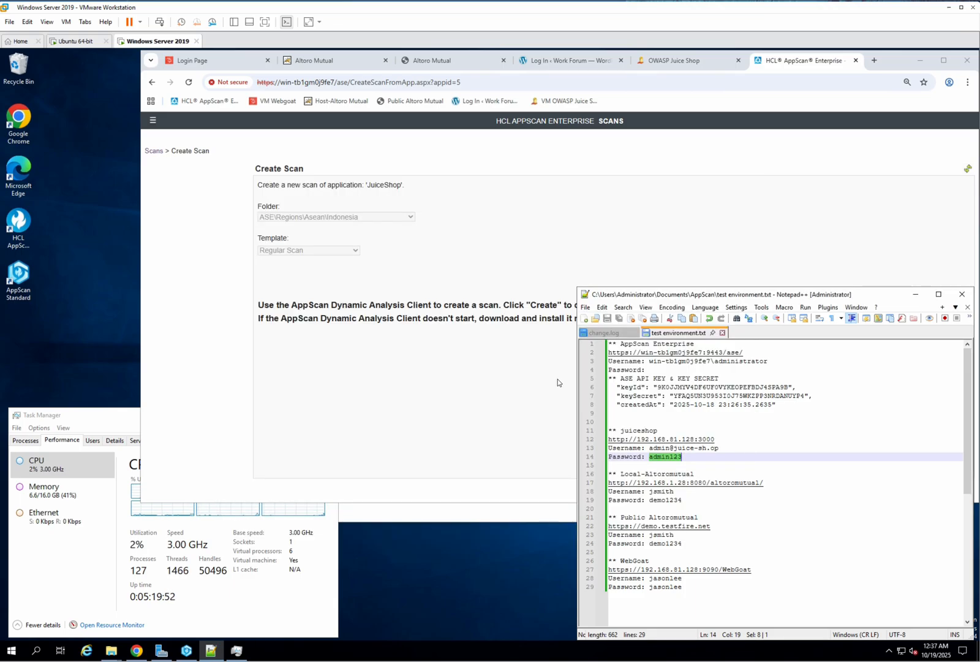
{"action": "left_click", "coordinate": [512, 390]}
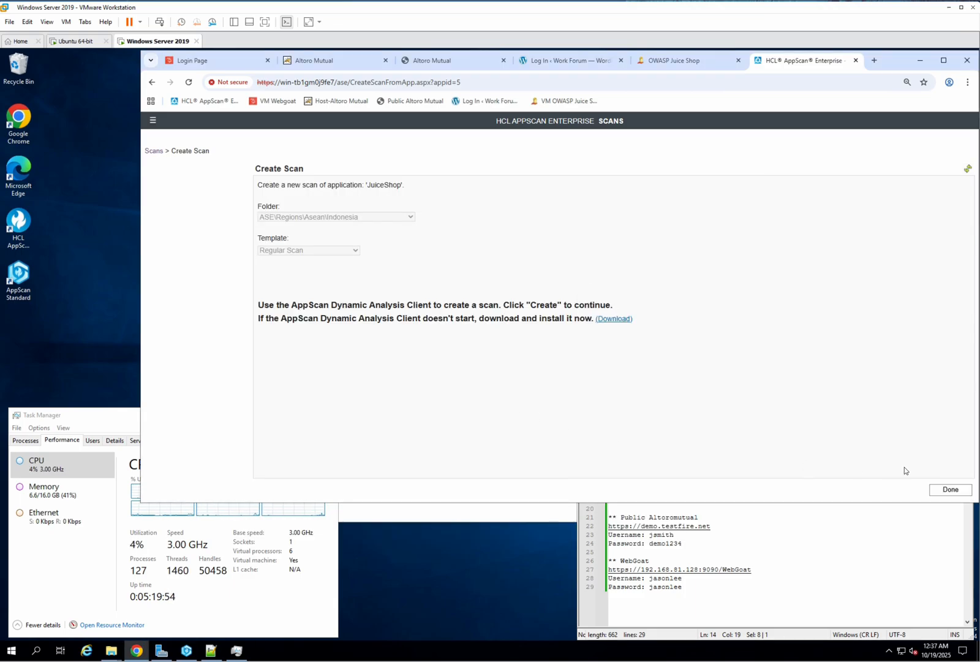
Step: Finish scan creation and go to the Scans section of AppScan Enterprise
{"action": "left_click", "coordinate": [954, 489]}
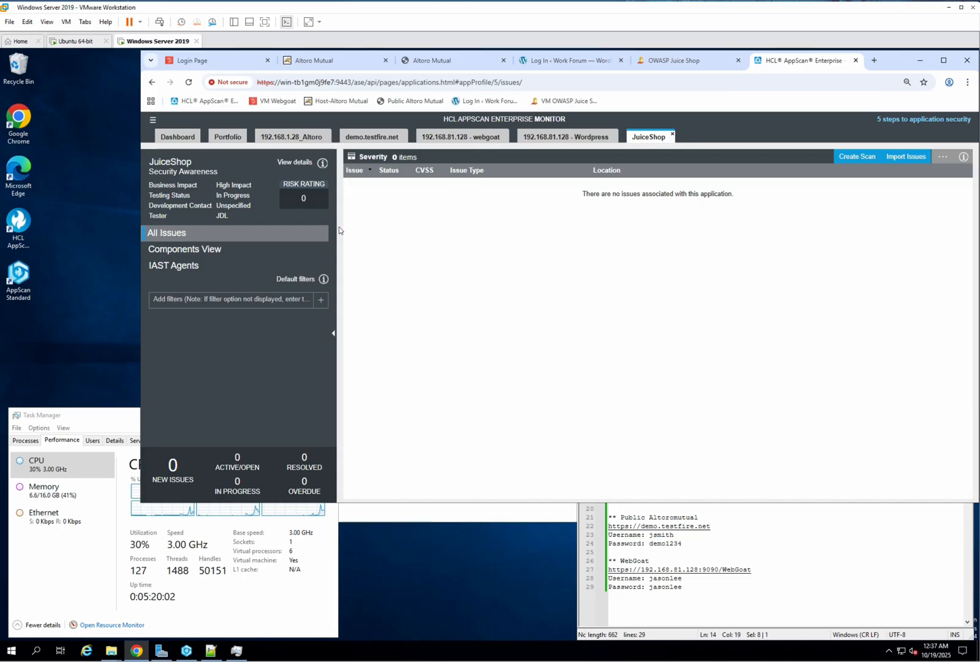
{"action": "left_click", "coordinate": [154, 122]}
{"action": "right_click", "coordinate": [154, 125]}
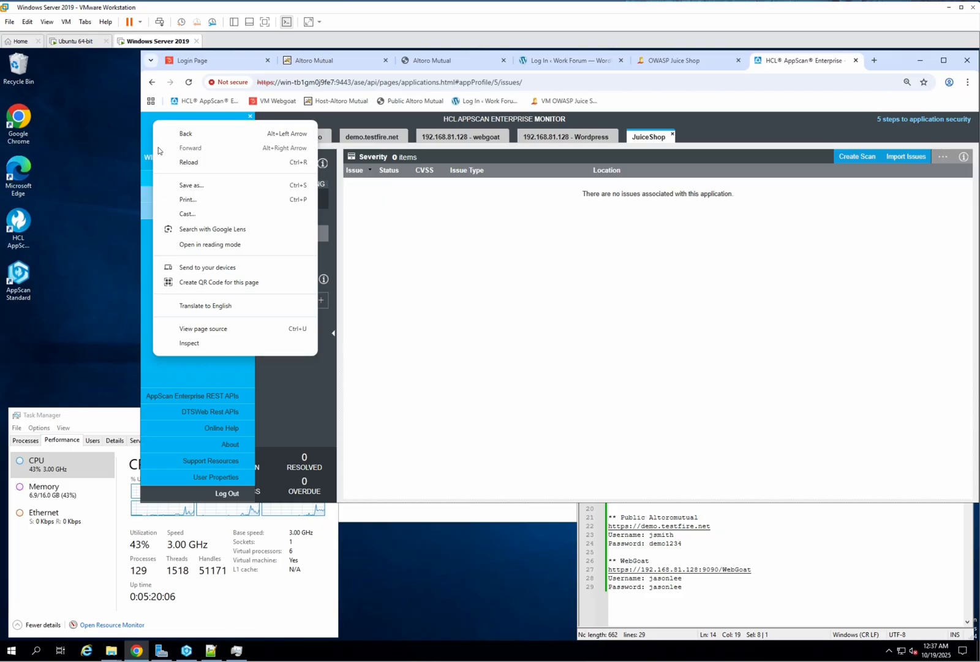
{"action": "left_click", "coordinate": [147, 130]}
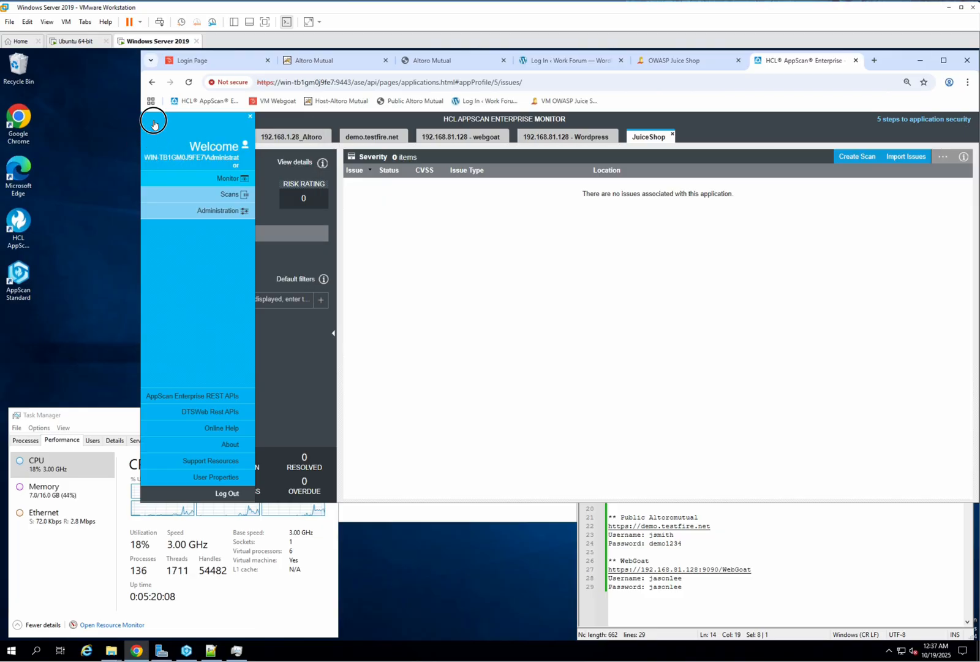
{"action": "left_click", "coordinate": [160, 125]}
{"action": "left_click", "coordinate": [157, 125]}
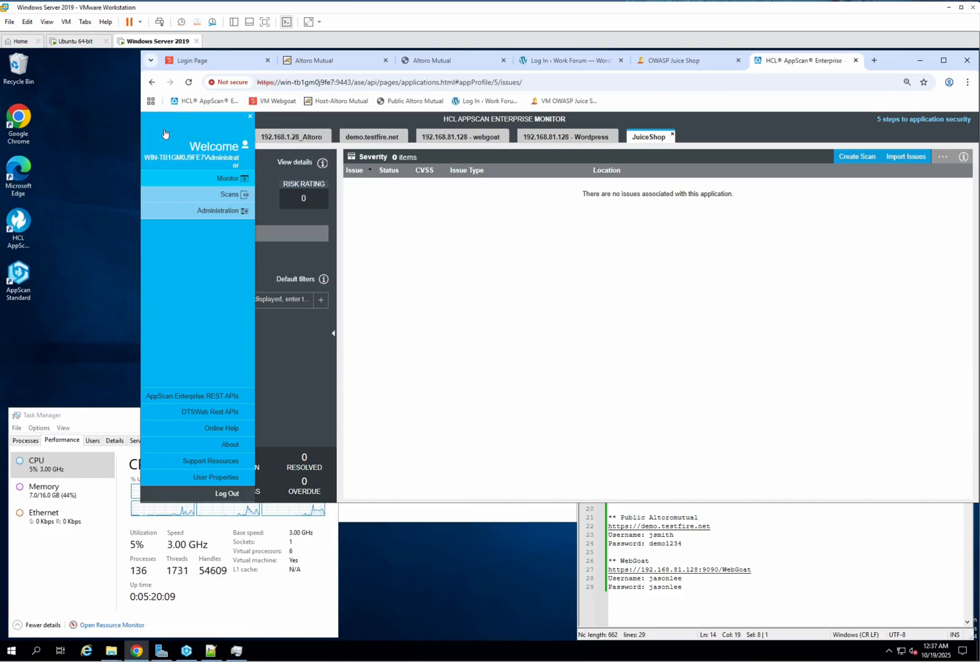
{"action": "right_click", "coordinate": [221, 191]}
{"action": "left_click", "coordinate": [218, 196]}
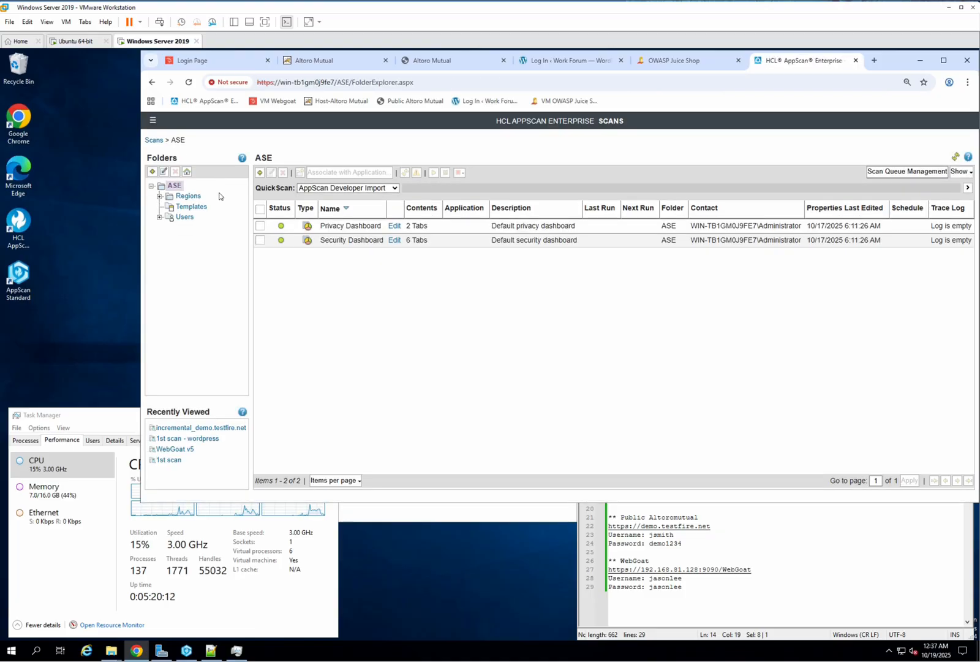
Step: Open the 1st scan - Juiceshop job in the ASE > Regions > Asean > Indonesia folder
{"action": "left_click", "coordinate": [159, 196]}
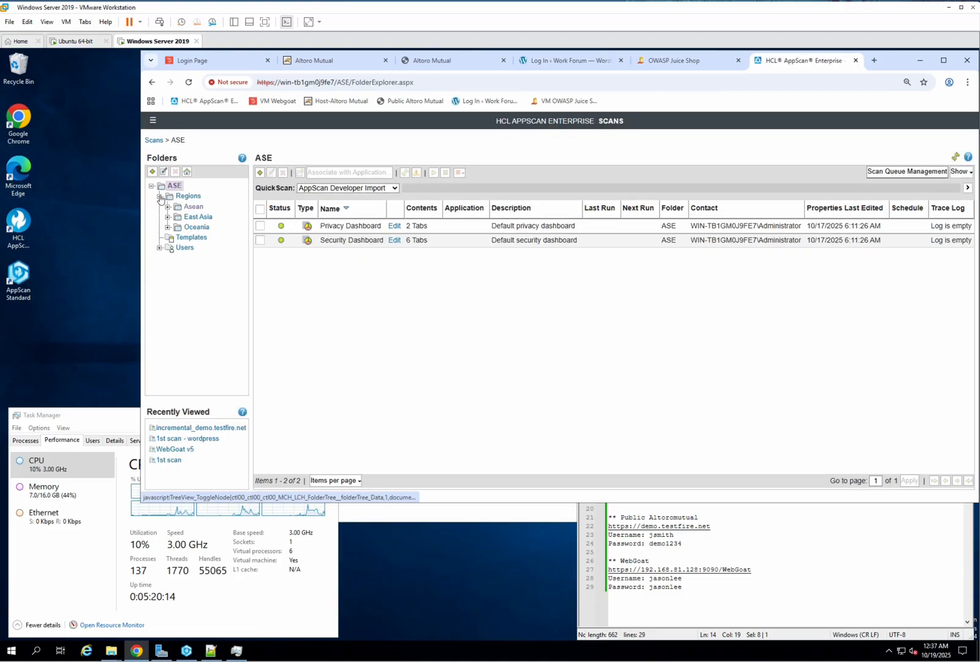
{"action": "left_click", "coordinate": [190, 207]}
{"action": "left_click", "coordinate": [204, 217]}
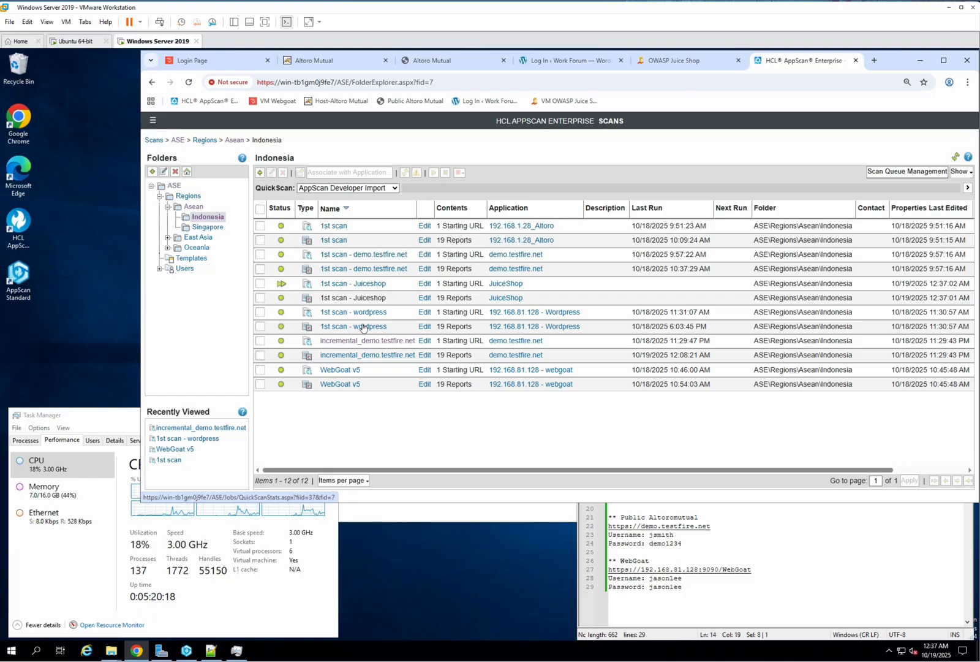
{"action": "left_click", "coordinate": [343, 284]}
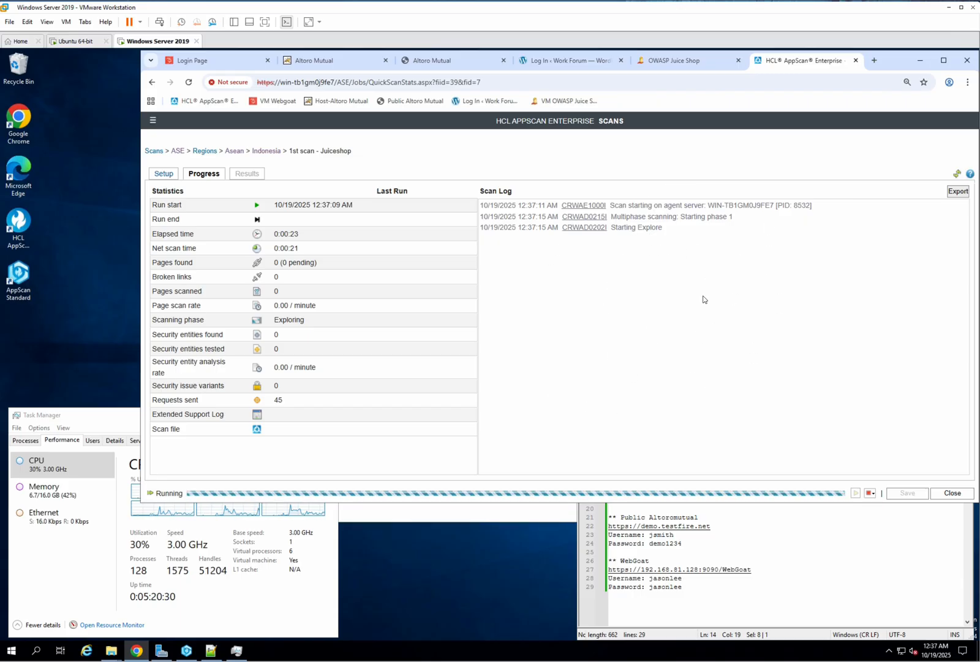
Step: Return to the Monitor and view the JuiceShop application's attributes and scans list
{"action": "left_click", "coordinate": [153, 120]}
{"action": "left_click", "coordinate": [232, 179]}
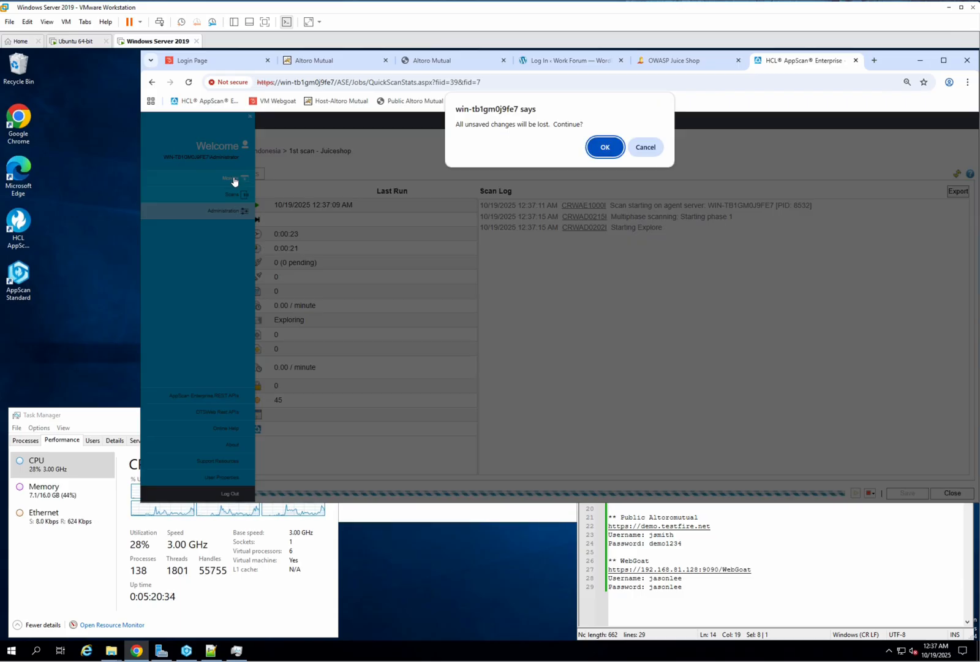
{"action": "left_click", "coordinate": [607, 149]}
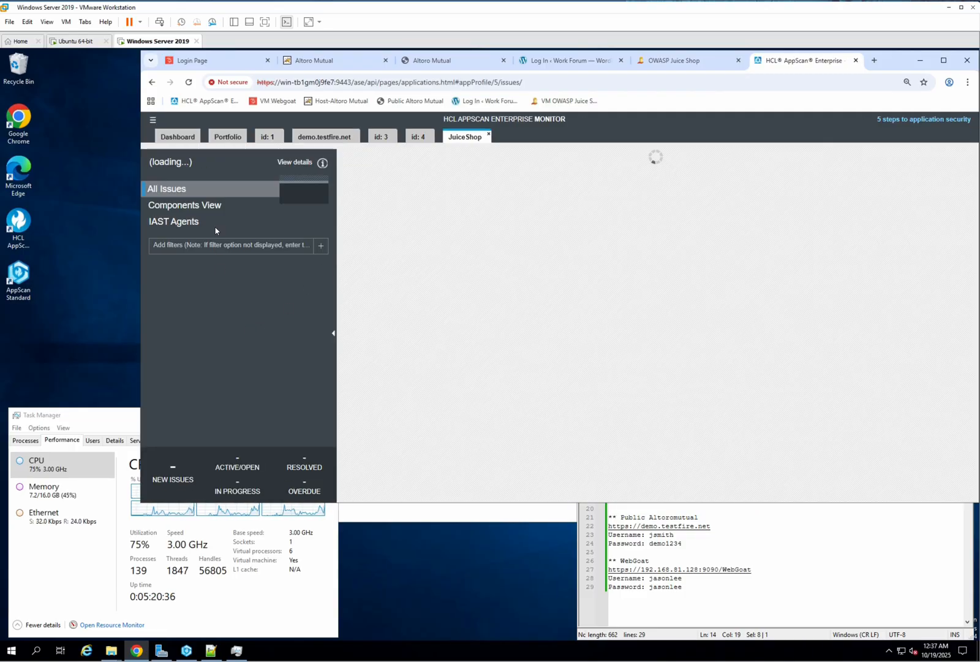
{"action": "left_click", "coordinate": [296, 163]}
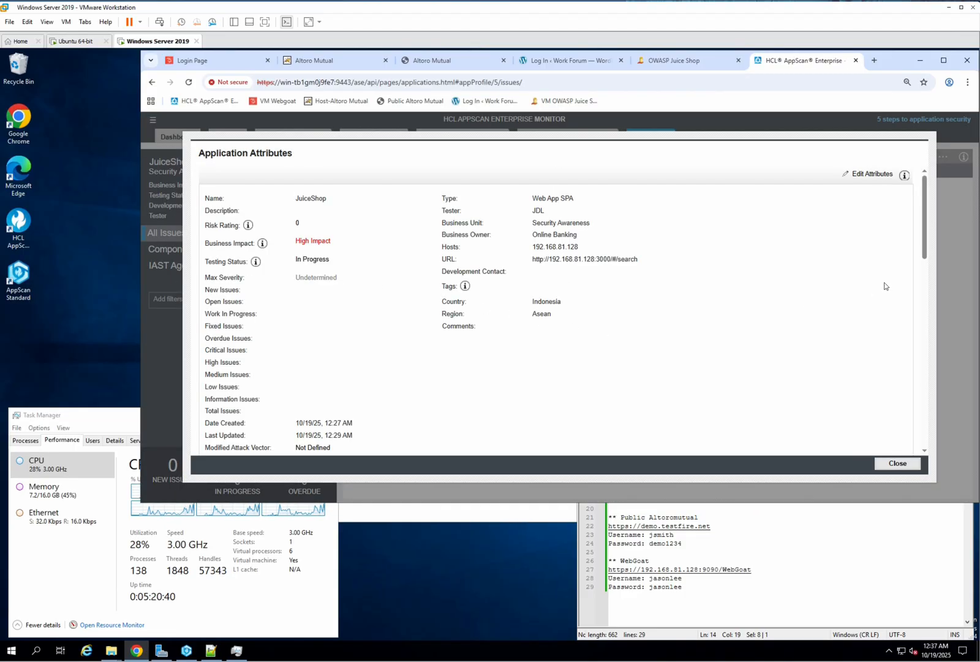
{"action": "left_click_drag", "start_coordinate": [925, 256], "coordinate": [923, 380]}
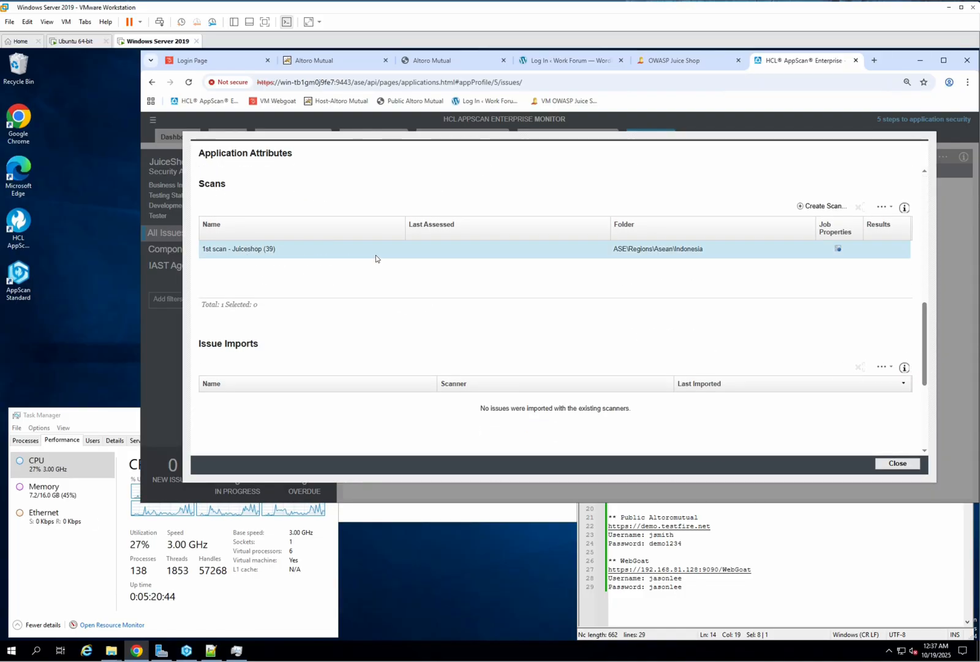
Step: Open the 1st scan - Juiceshop job properties and view its scan progress
{"action": "left_click", "coordinate": [838, 250]}
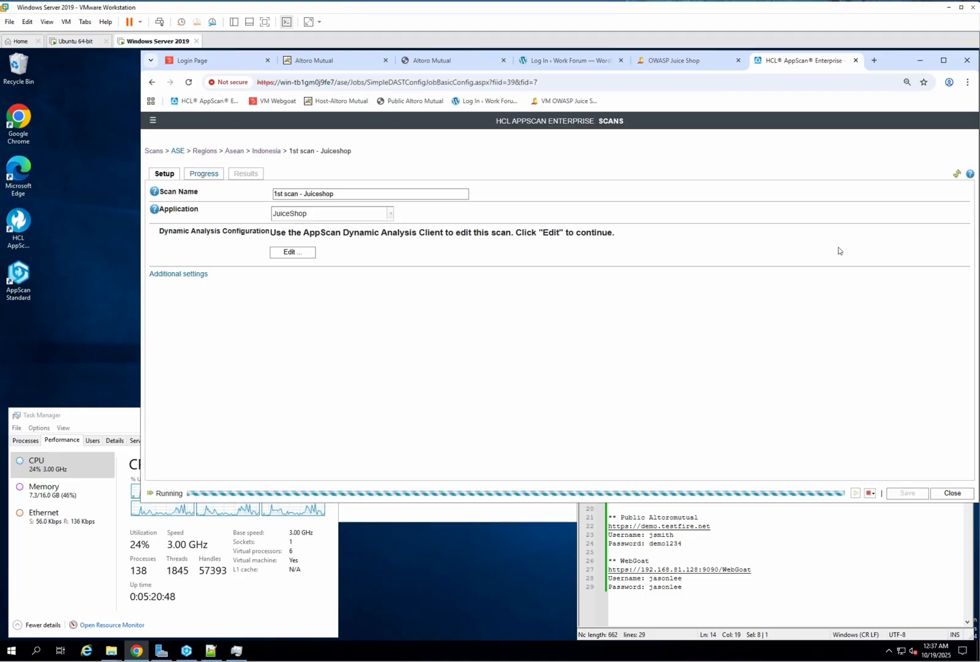
{"action": "left_click", "coordinate": [204, 175]}
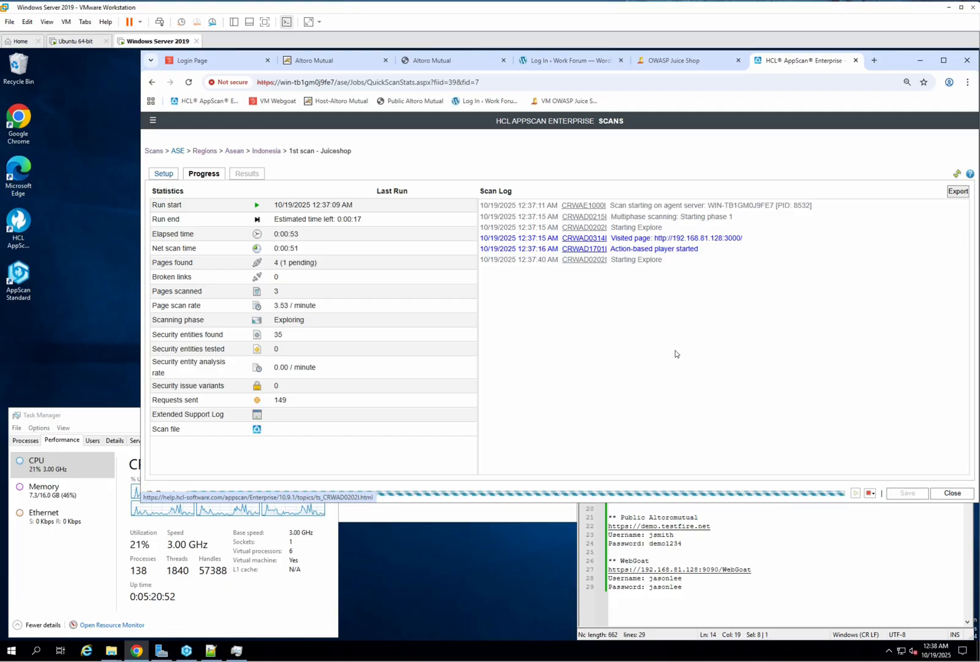